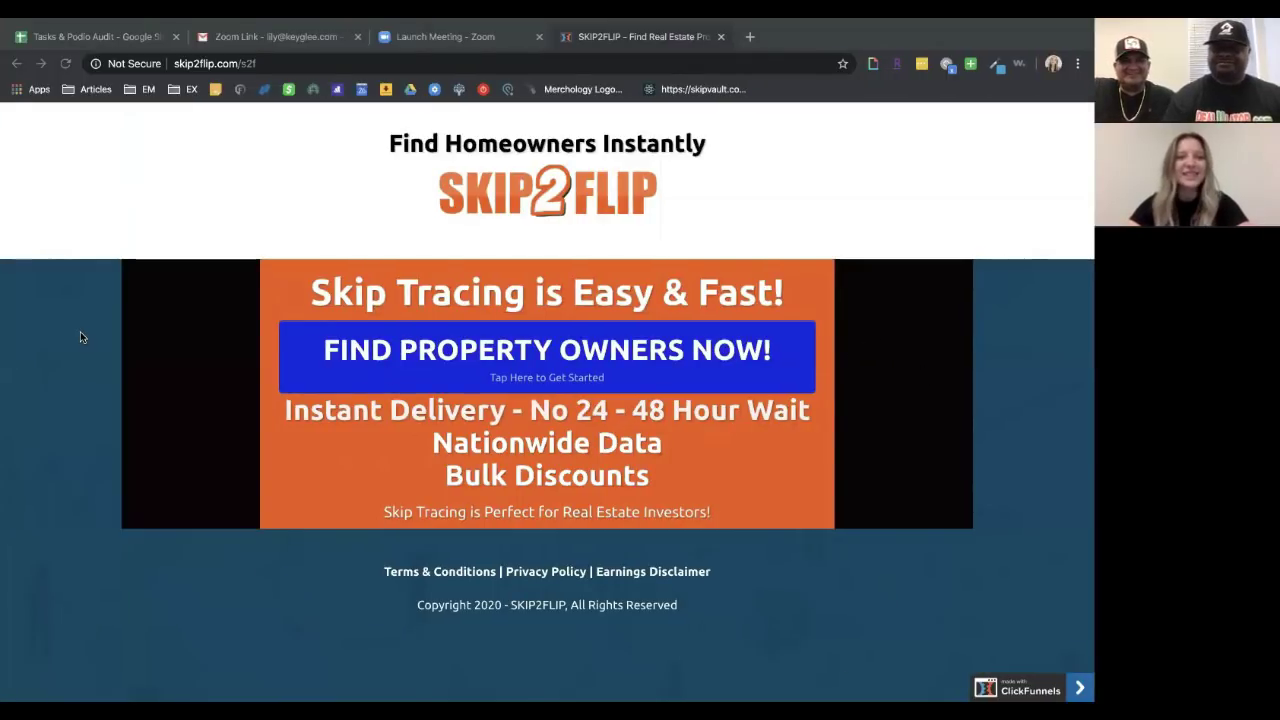
Load skip2flip.com and follow its link for finding property owners
click(230, 62)
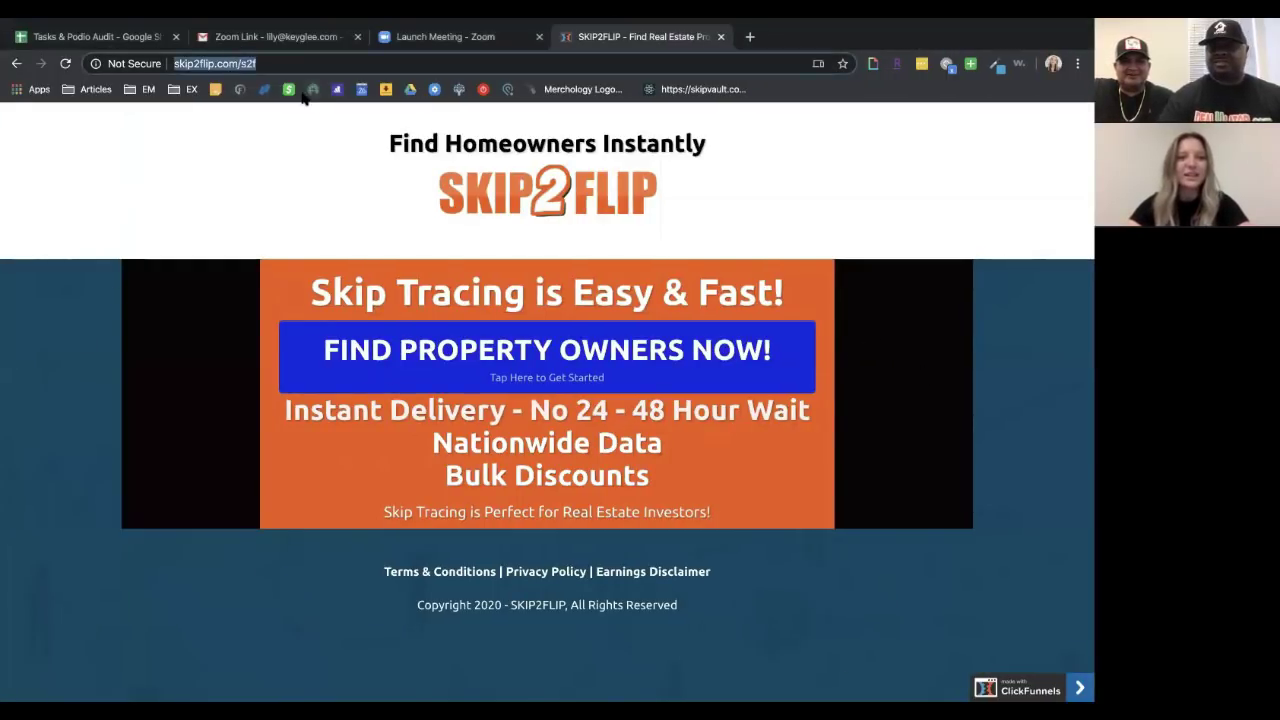
text(skip2flip.com)
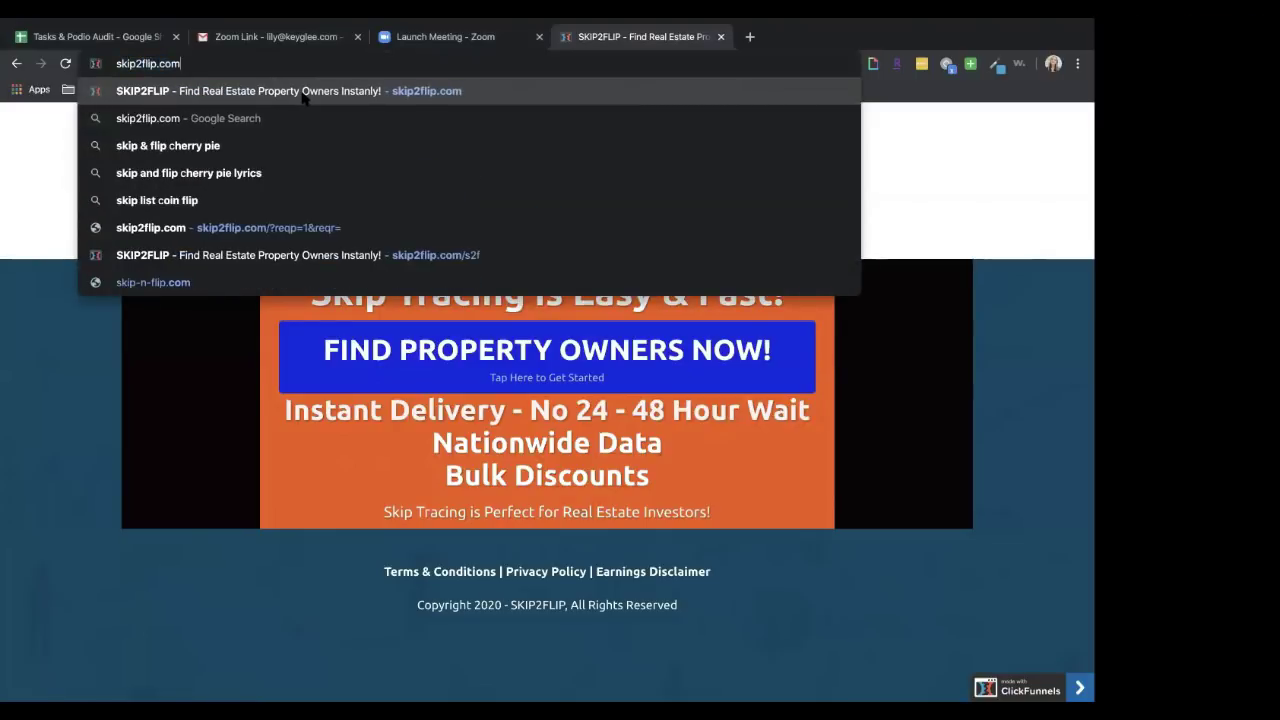
key(Return)
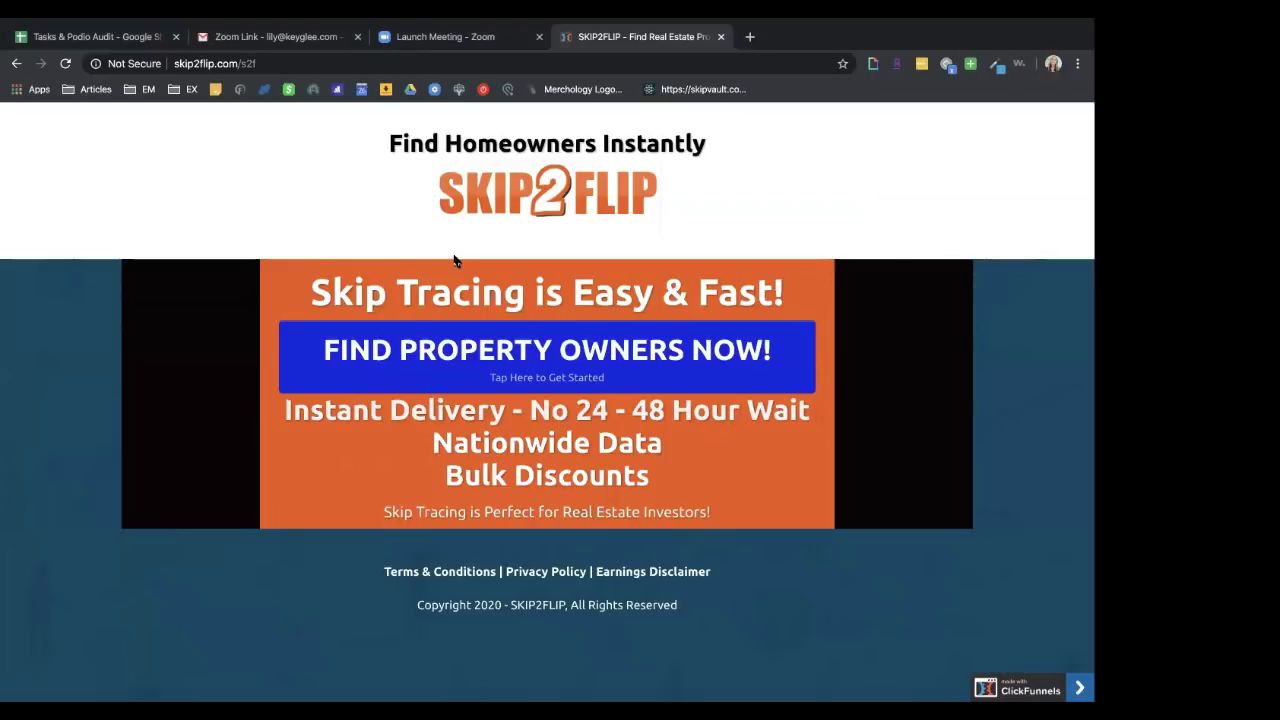
click(503, 349)
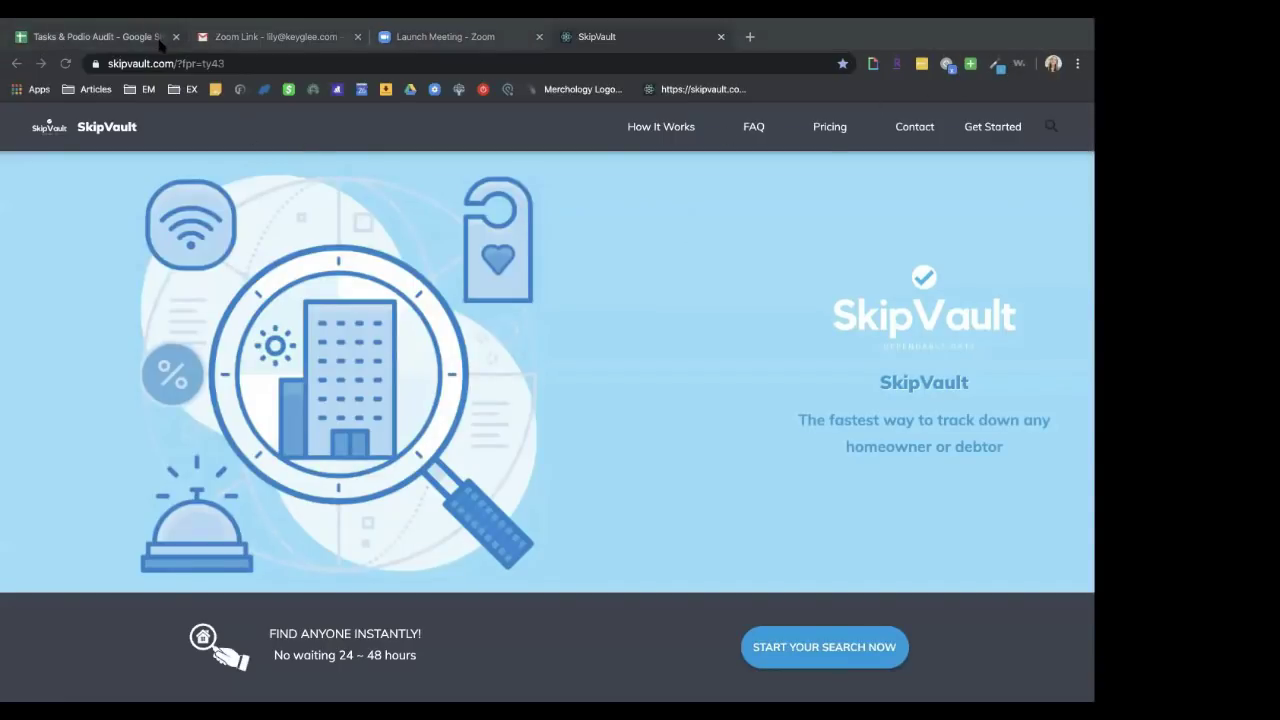
Look through the SkipVault home page for its explanation of skip tracing and its single and bulk search options
scroll(408, 290, down, 1)
scroll(408, 290, down, 8)
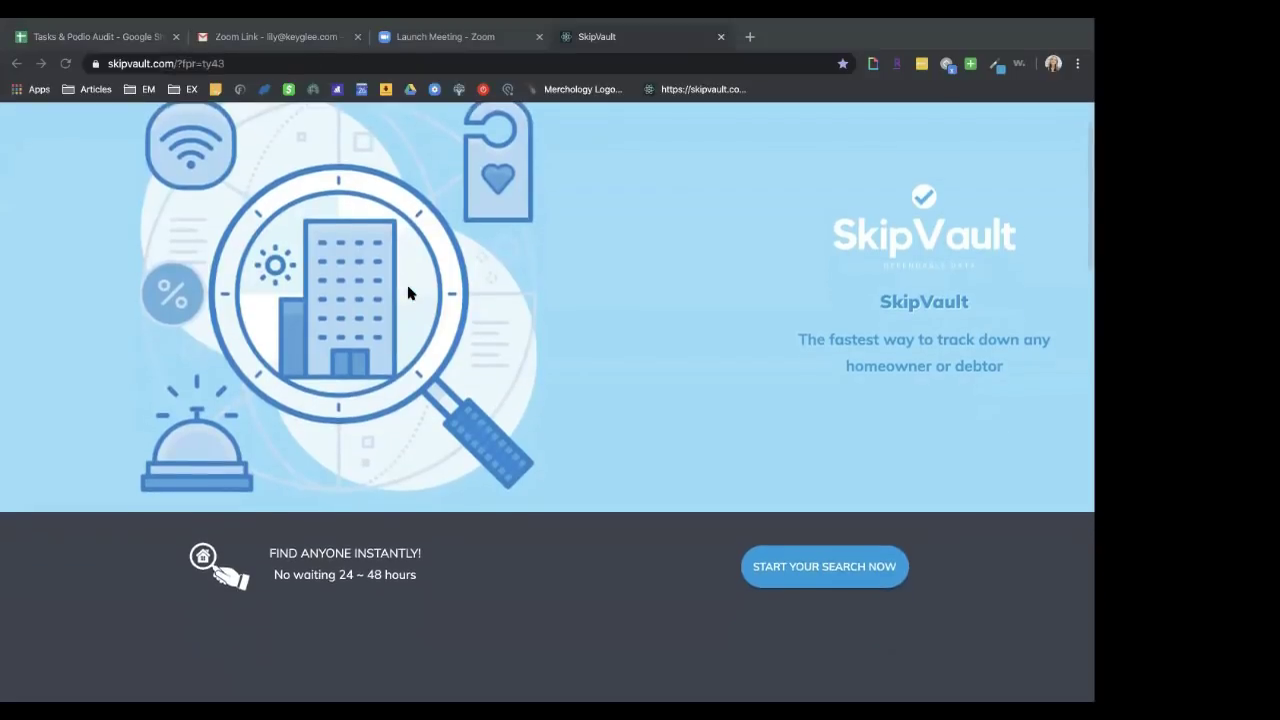
scroll(320, 272, up, 2)
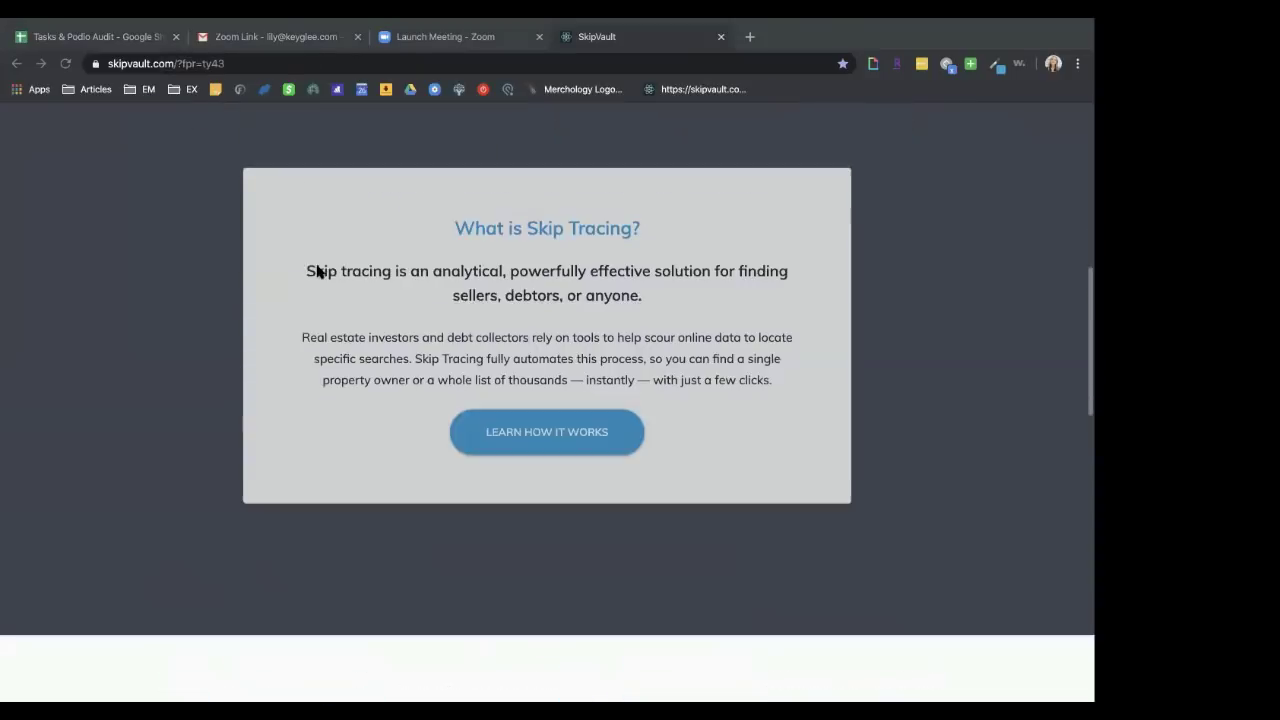
scroll(307, 280, down, 1)
scroll(306, 277, down, 4)
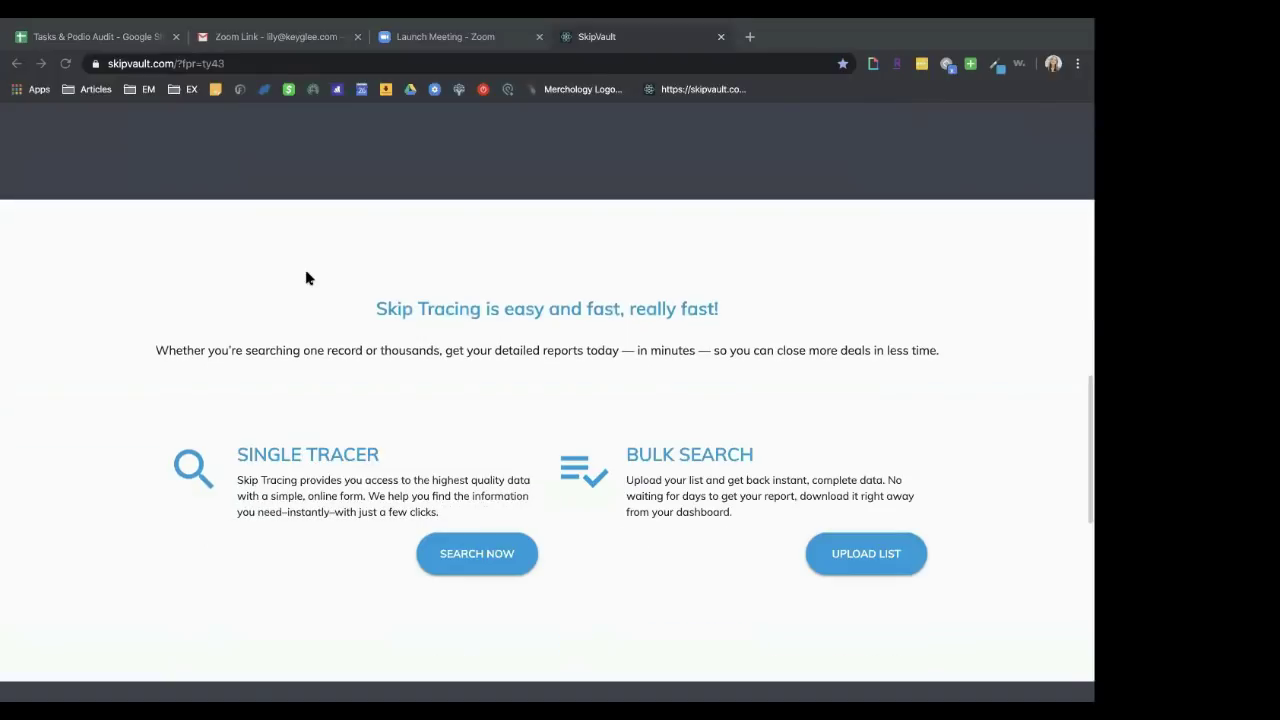
scroll(300, 260, down, 2)
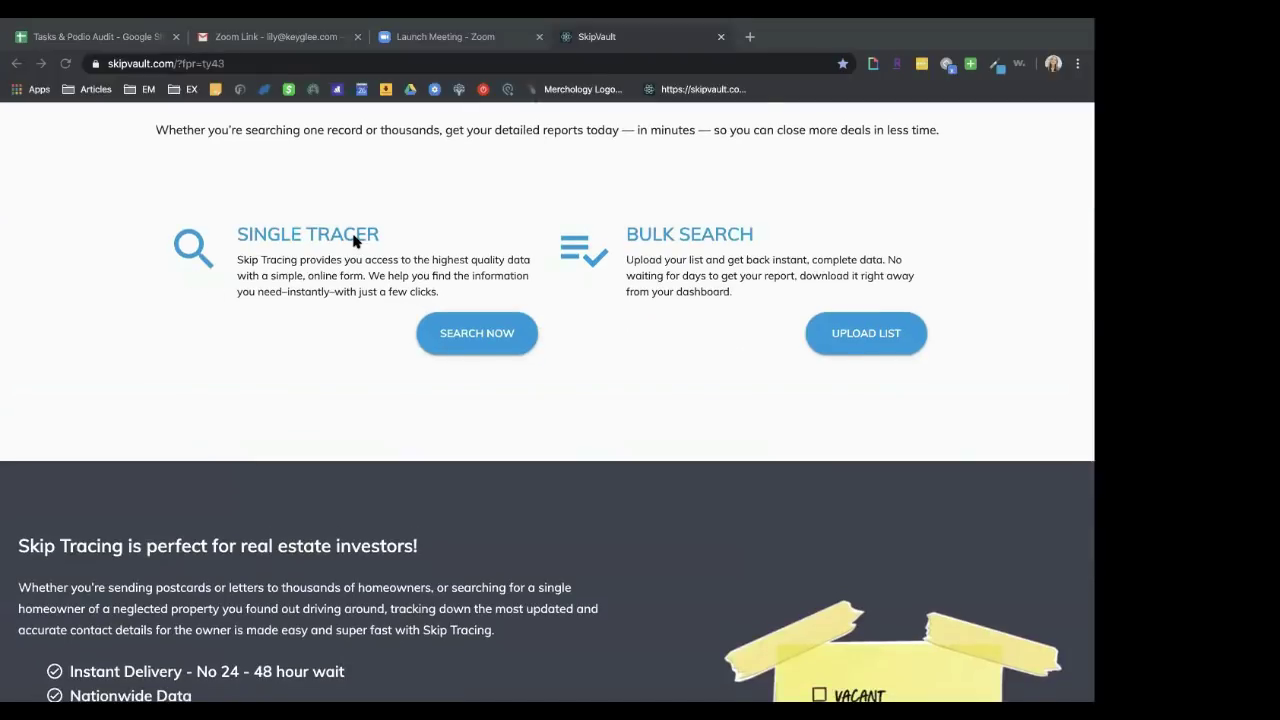
scroll(353, 240, up, 6)
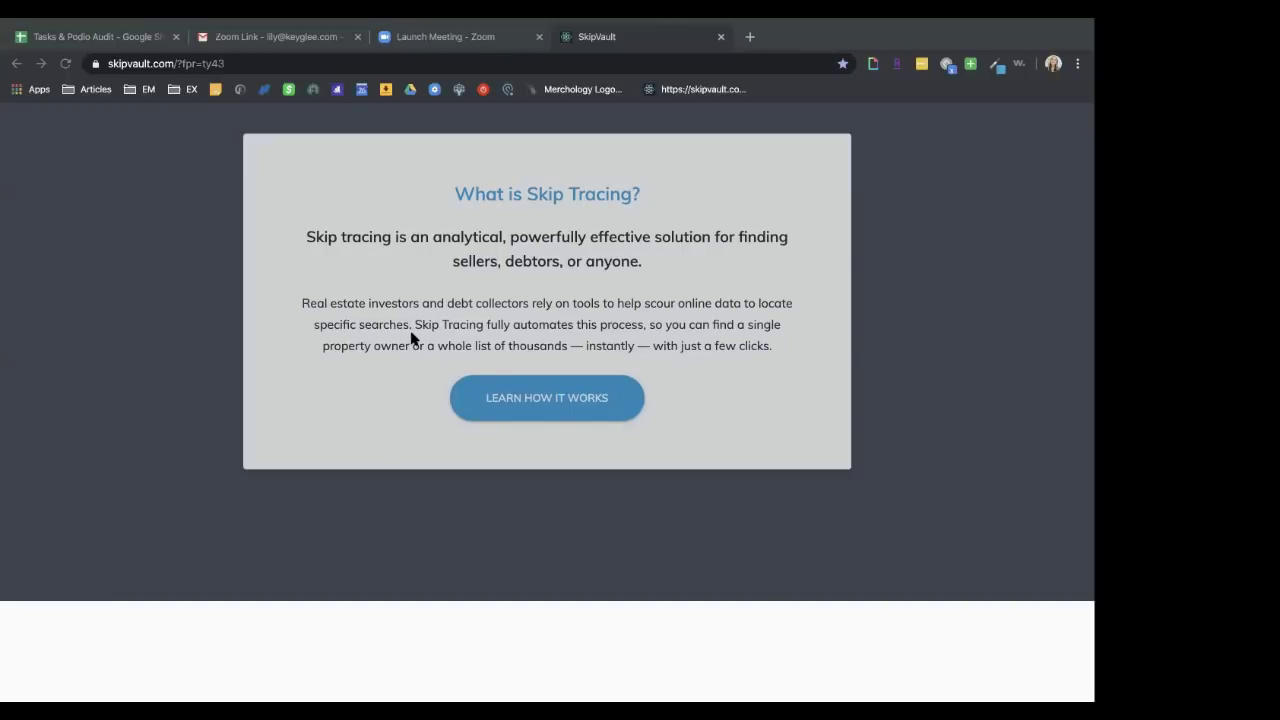
scroll(410, 338, up, 1)
scroll(410, 338, up, 7)
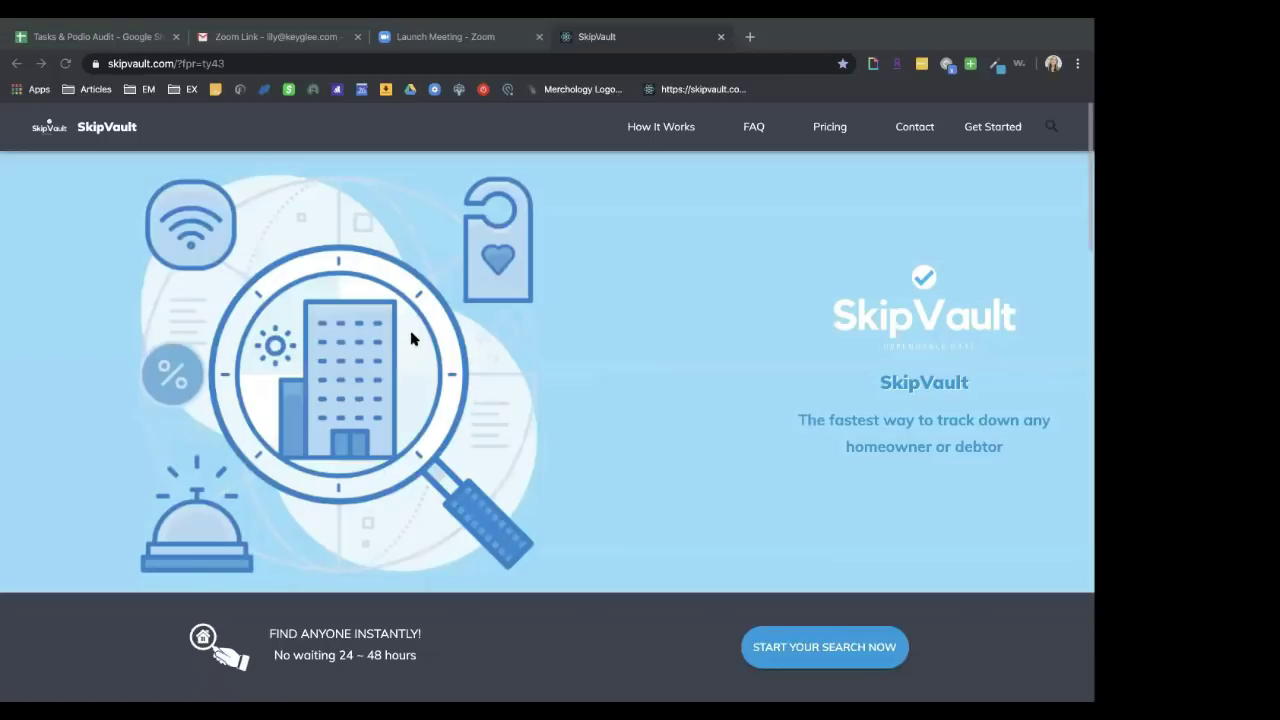
scroll(538, 371, down, 2)
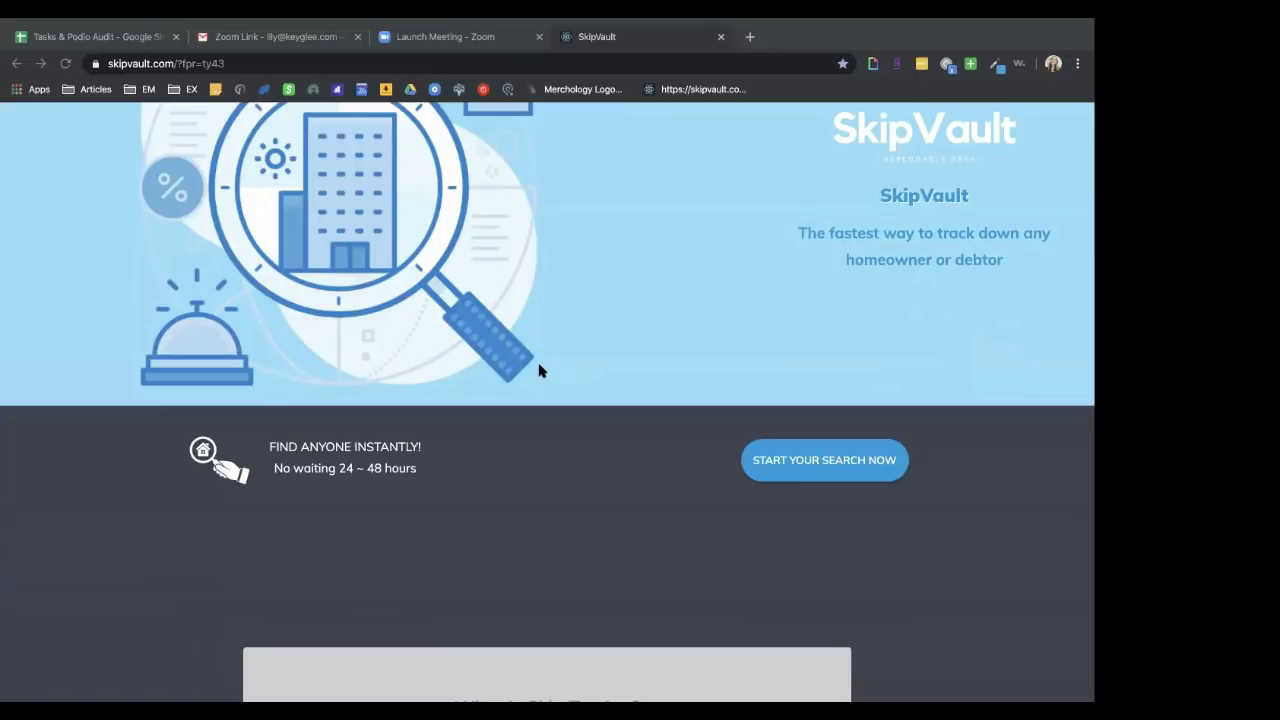
scroll(538, 371, down, 3)
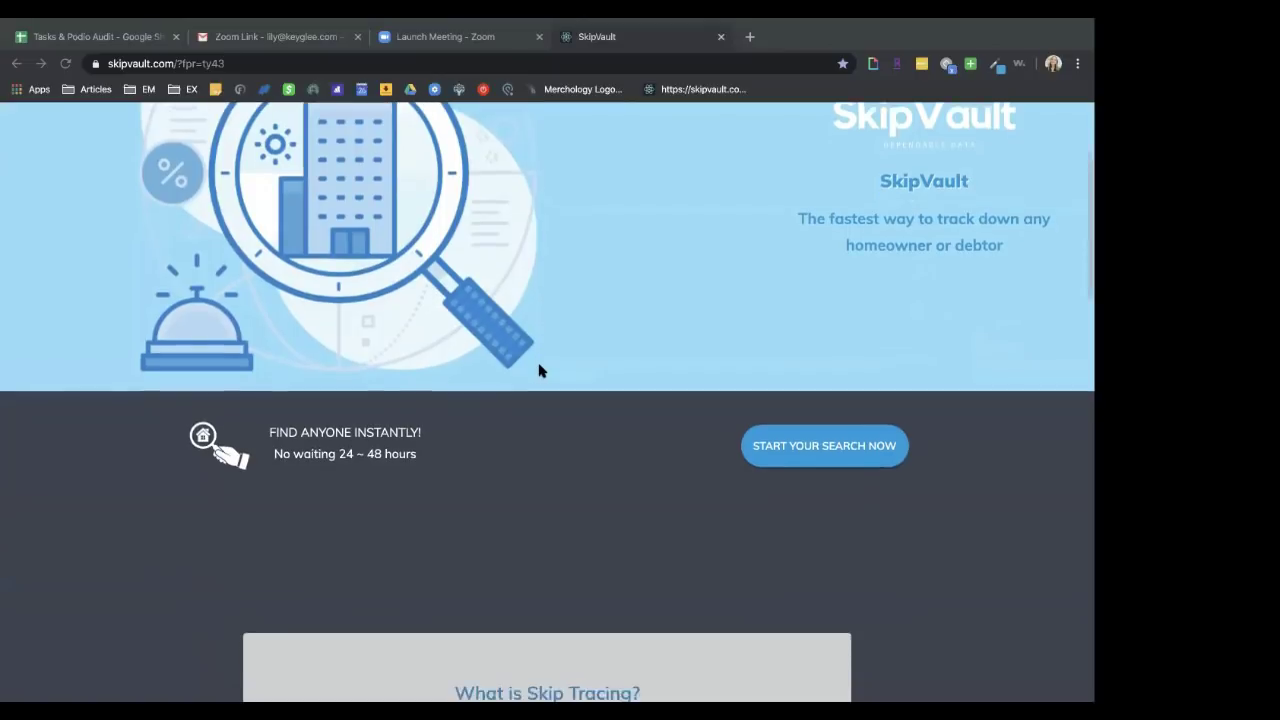
scroll(538, 371, down, 1)
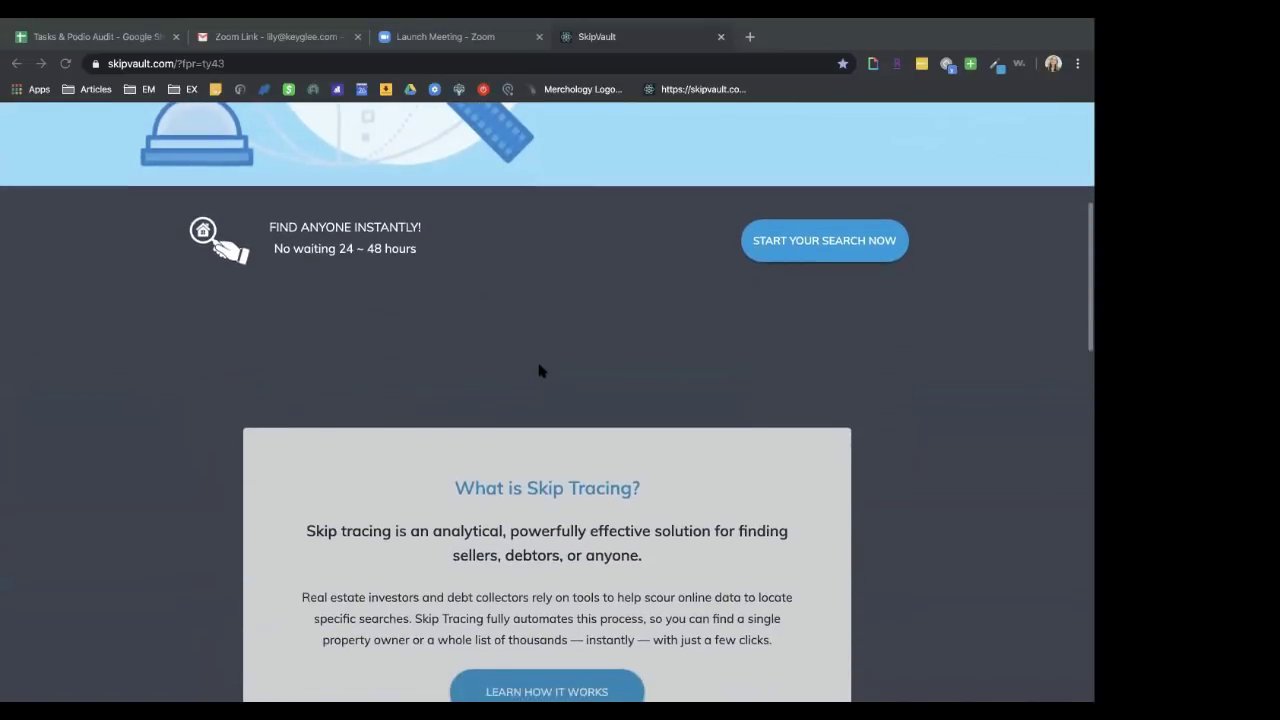
scroll(538, 371, down, 1)
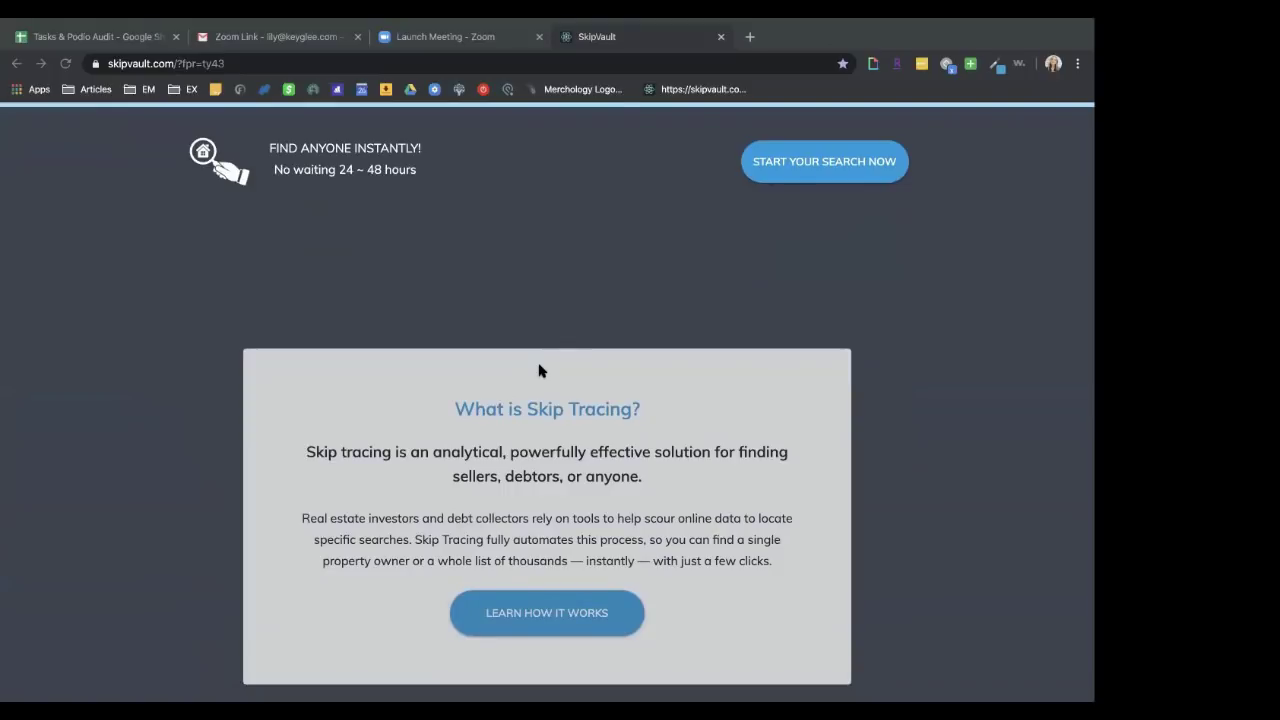
scroll(538, 371, up, 5)
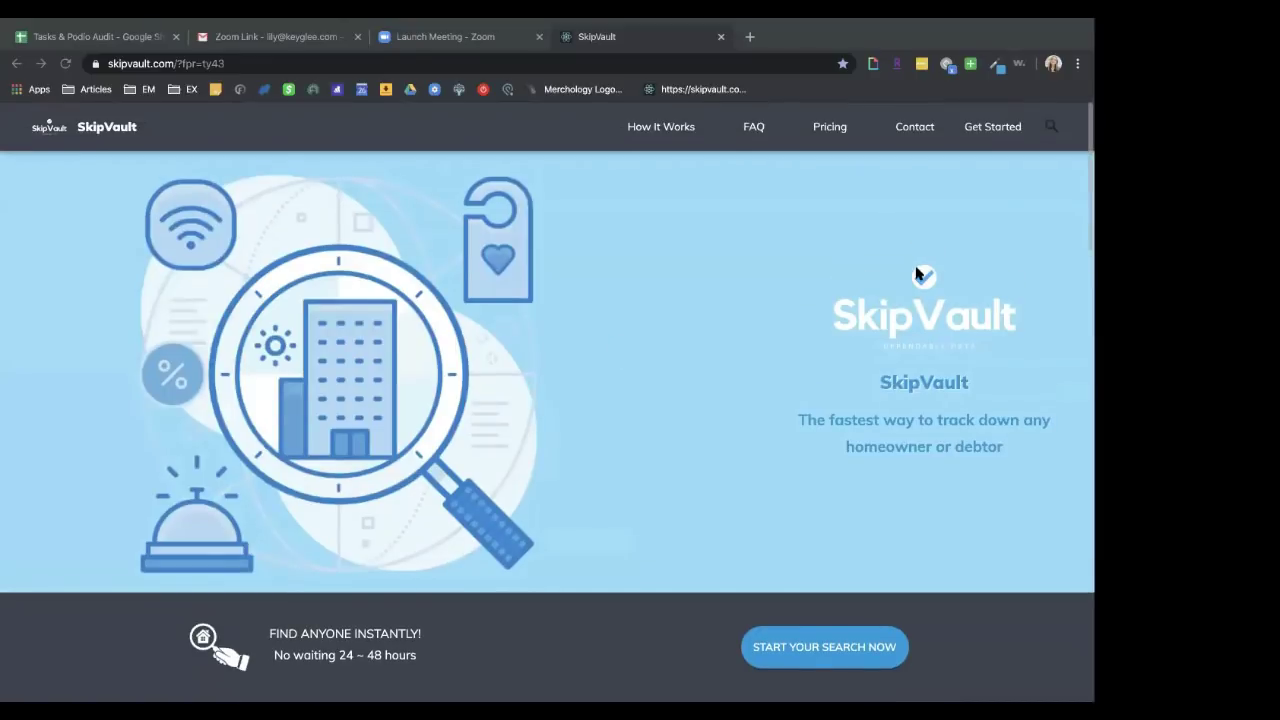
Open the SkipVault registration form for creating a new account
mouse_move(996, 133)
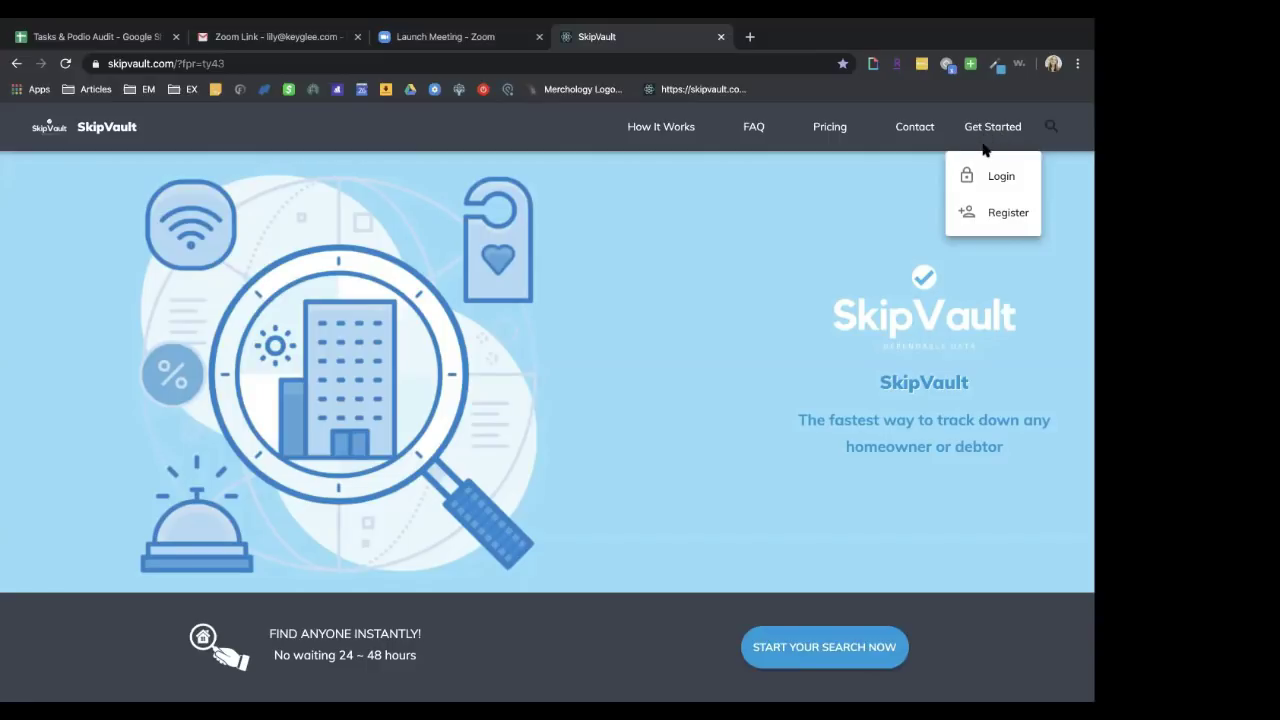
click(980, 217)
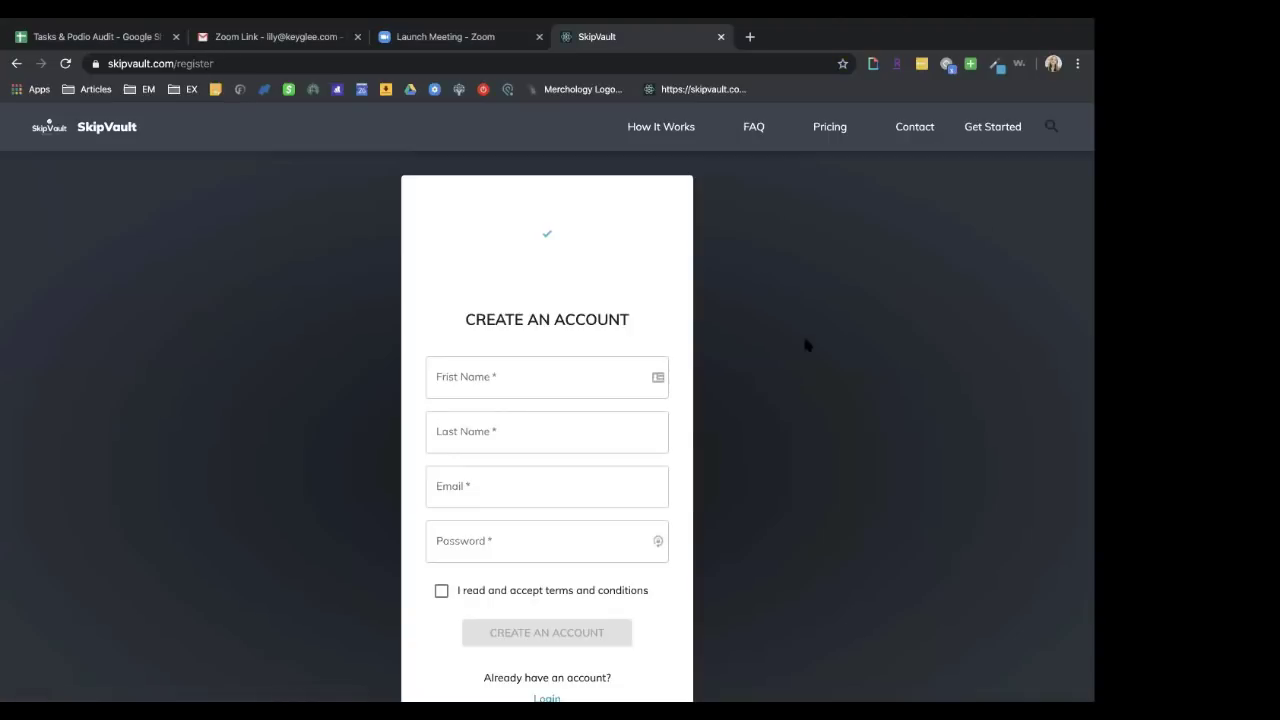
scroll(689, 423, down, 2)
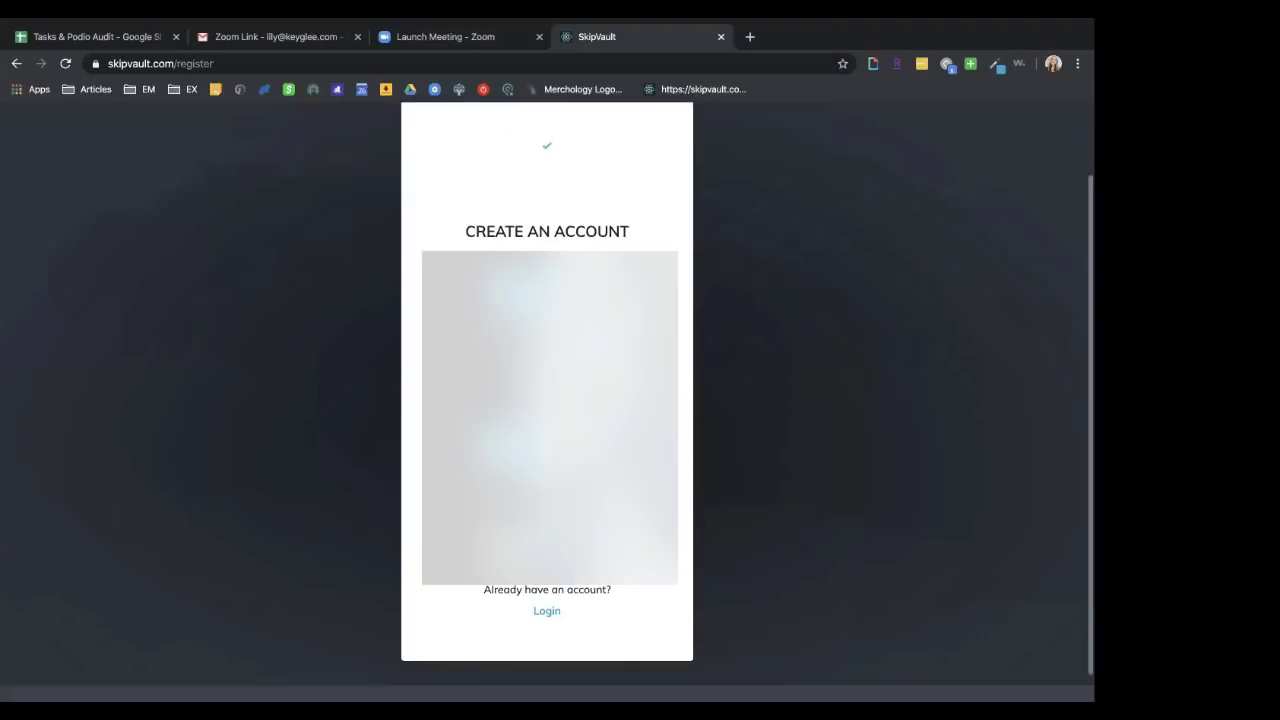
click(540, 315)
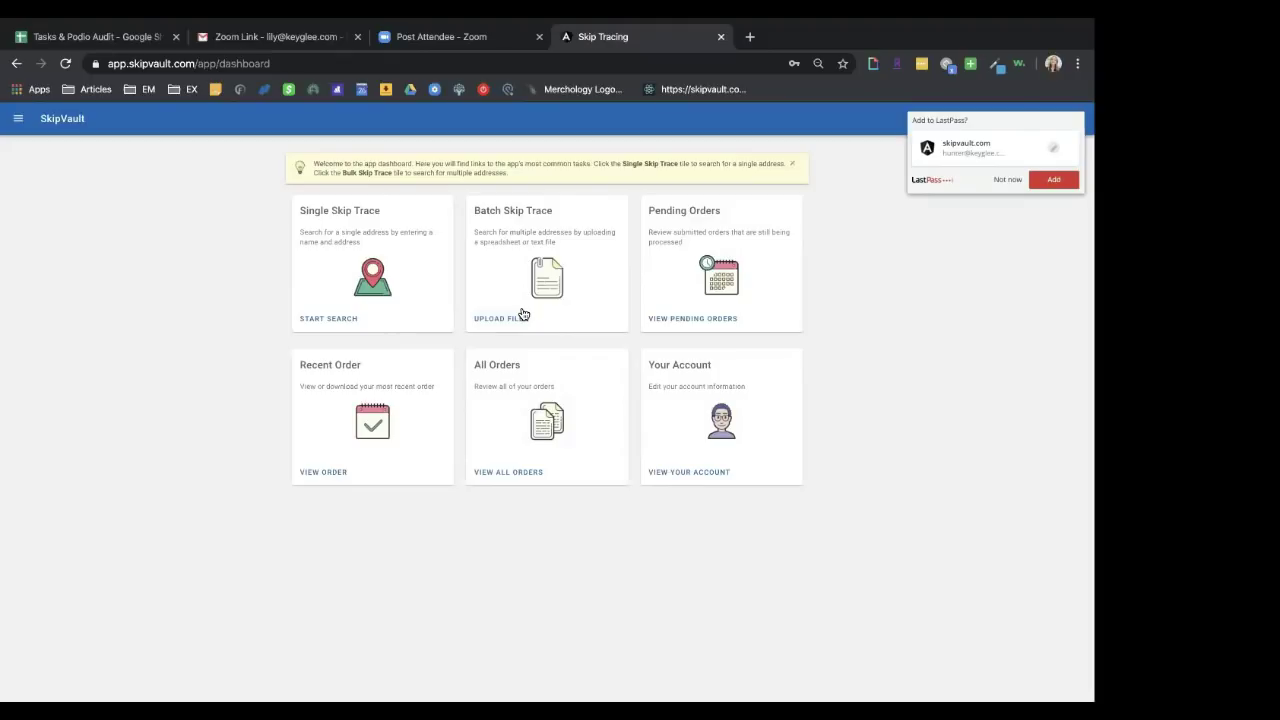
Start a Single Skip Trace search from the dashboard and decline saving the site login to LastPass
click(335, 319)
click(321, 323)
click(319, 322)
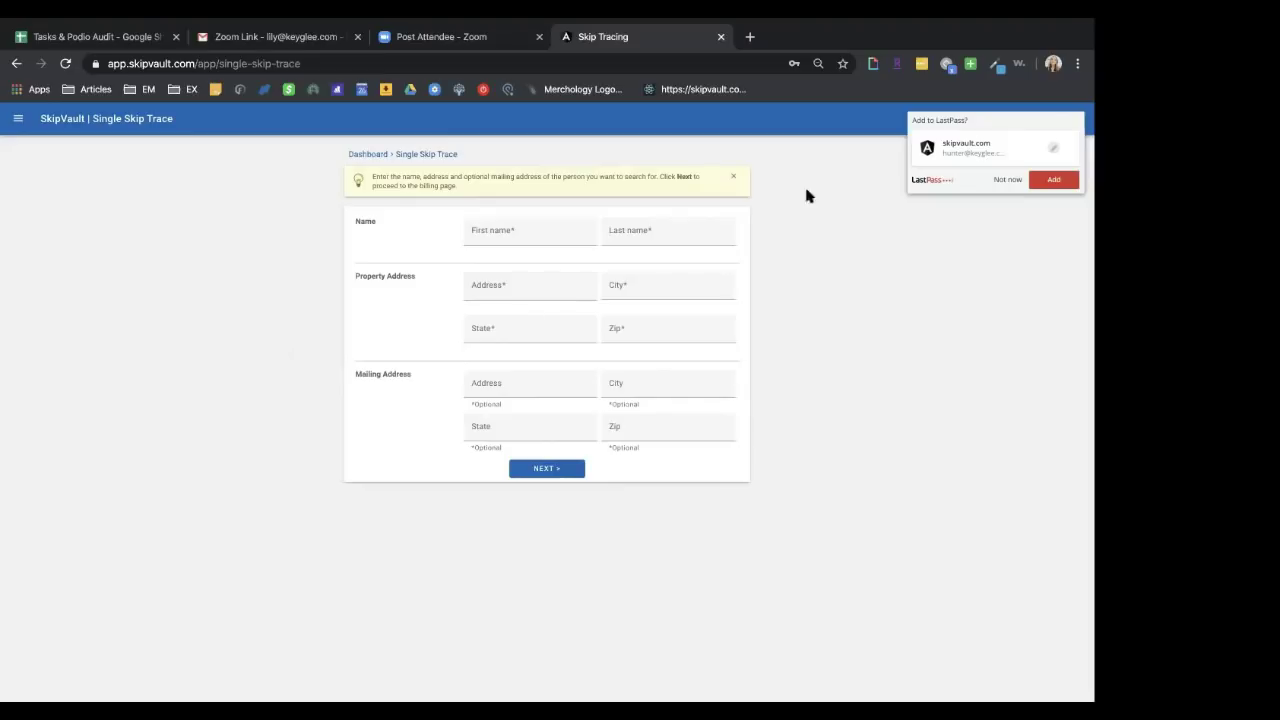
click(996, 180)
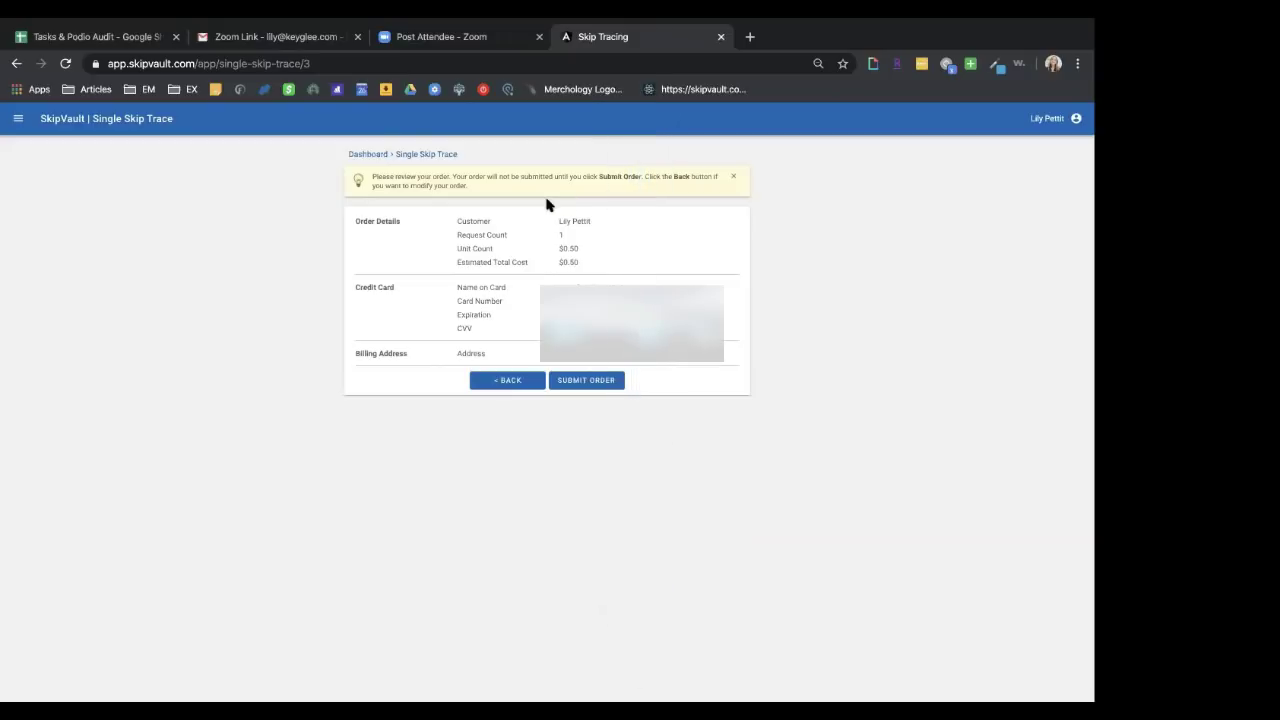
Submit the reviewed single skip trace order and return to the dashboard after the search completes
double_click(566, 249)
click(600, 382)
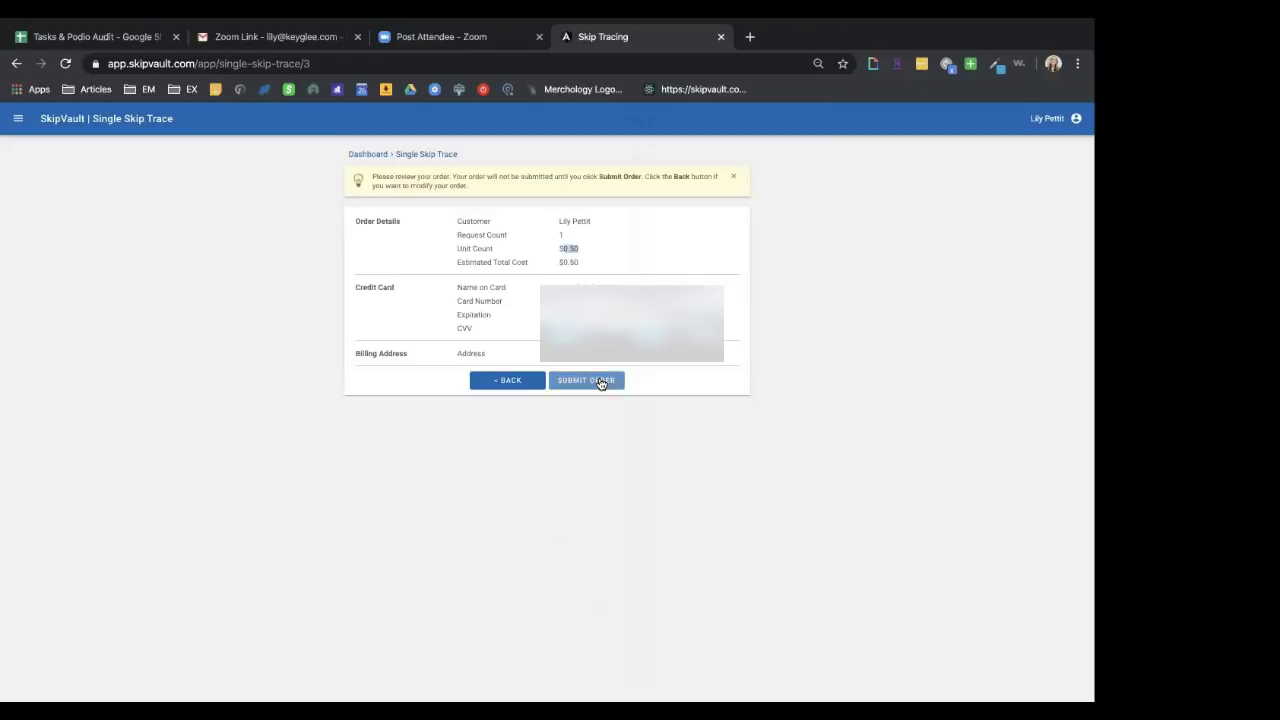
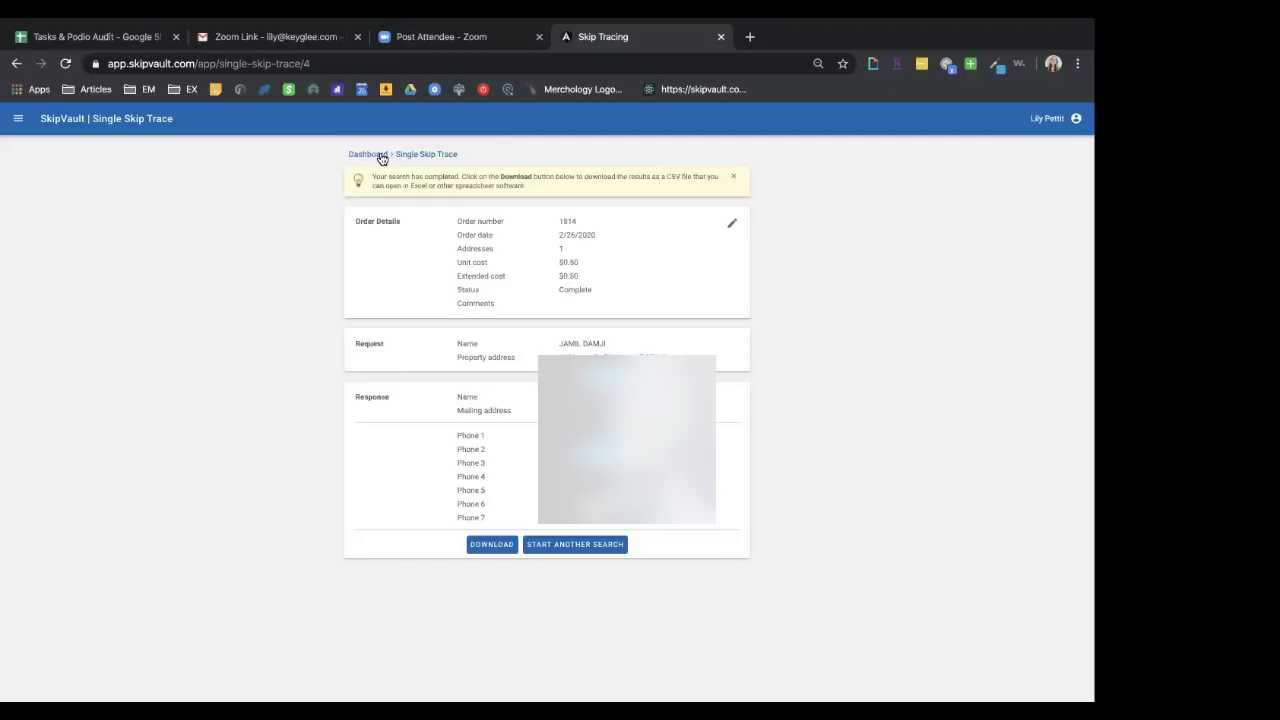
click(381, 156)
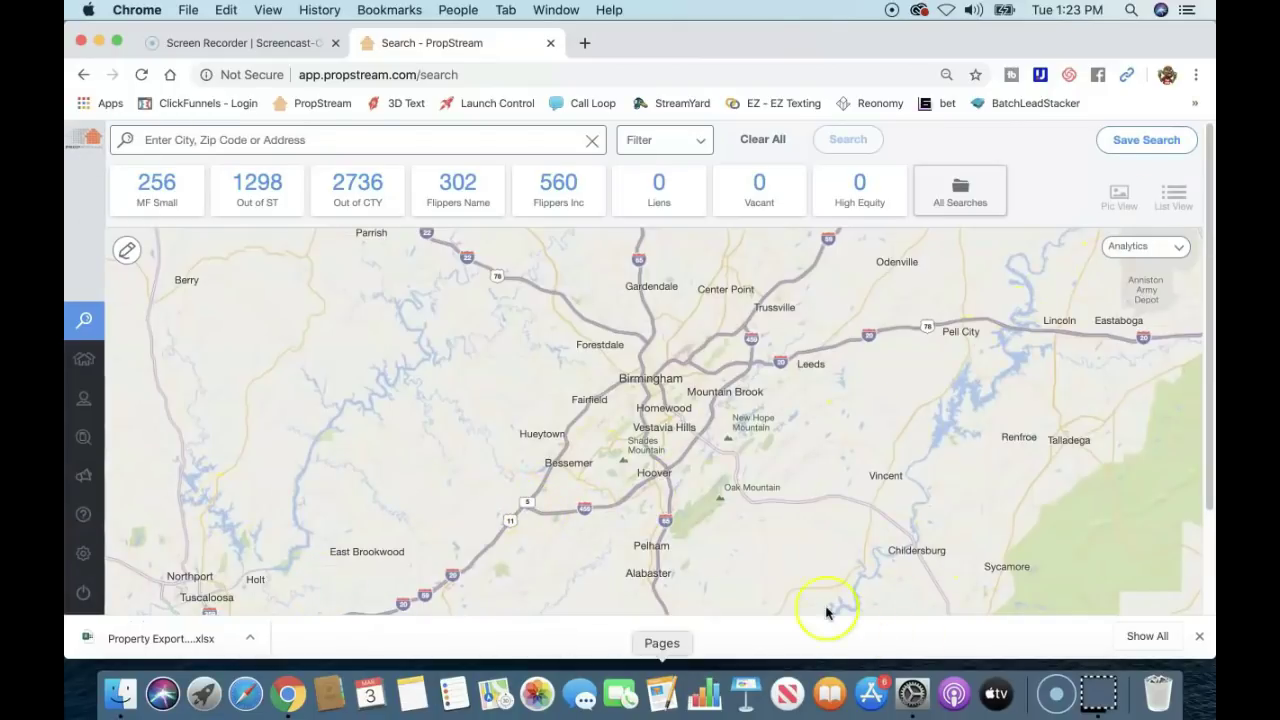
Switch to PropStream, dismiss the downloads bar and search for properties in Riverside County, CA
click(1199, 636)
click(278, 139)
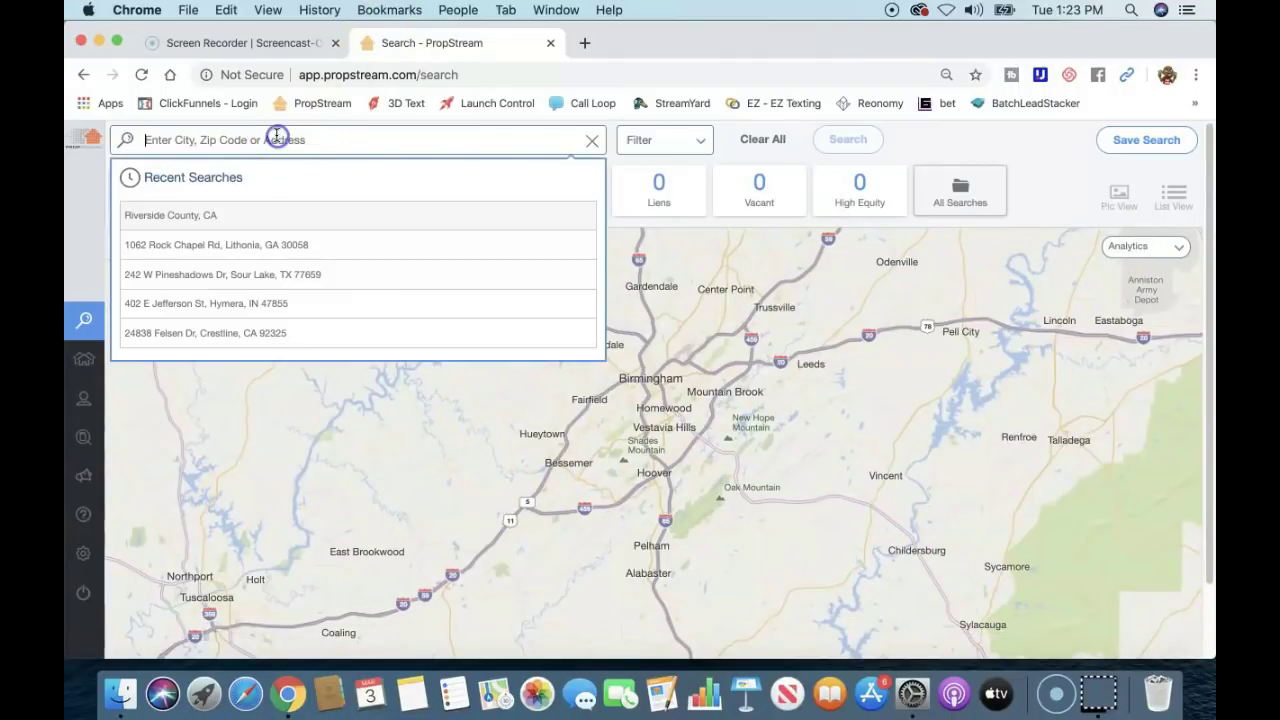
click(205, 214)
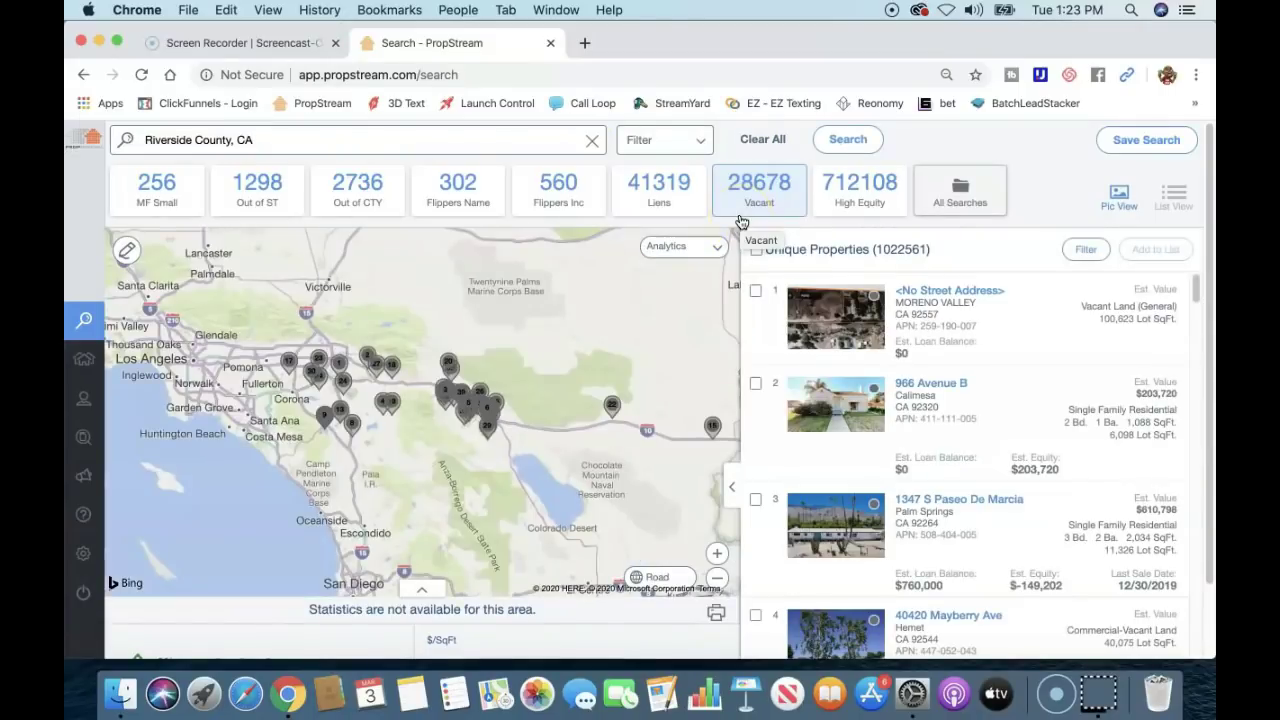
Filter the Riverside County search to Owner Occupied: No and the Free & Clear quick list
click(704, 147)
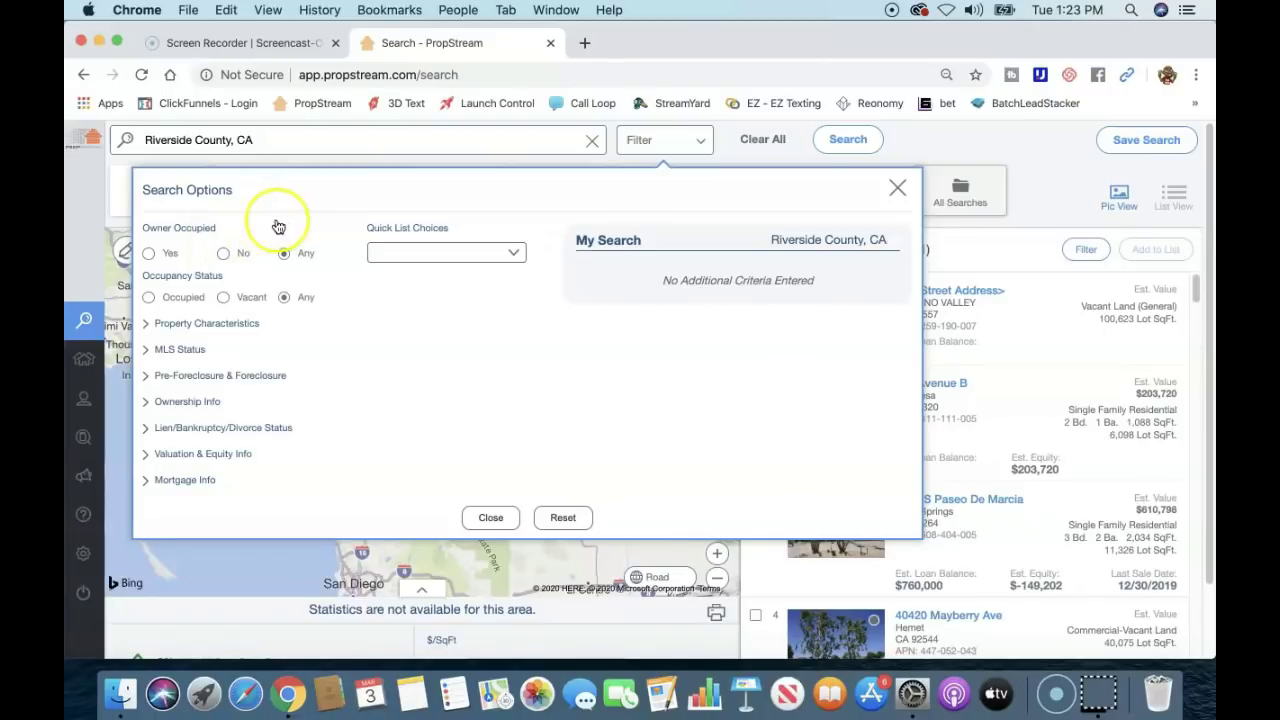
click(222, 254)
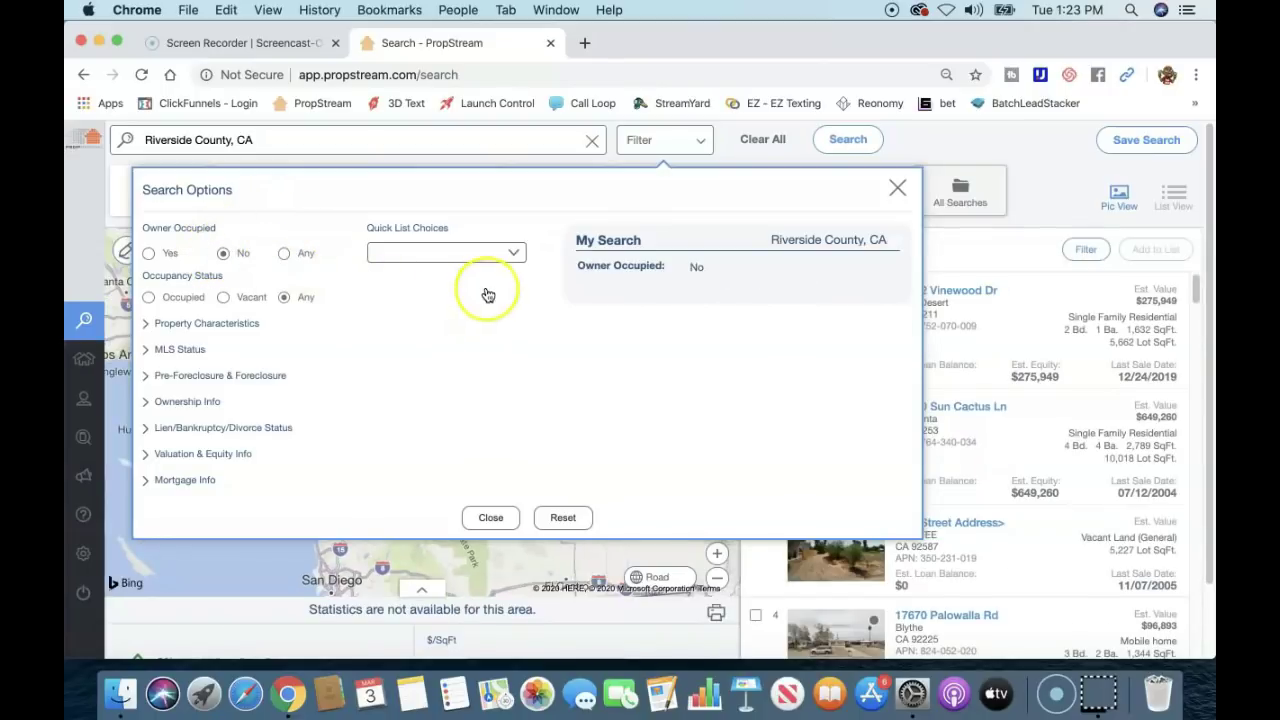
click(514, 253)
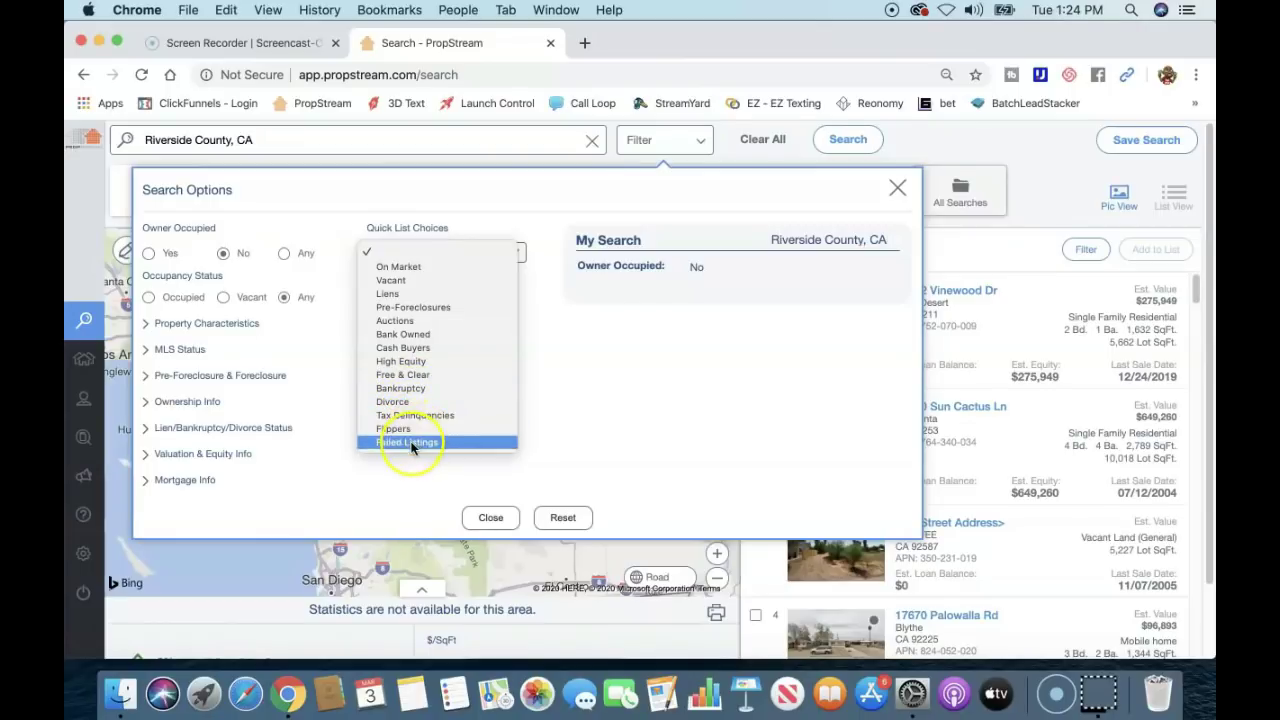
click(430, 375)
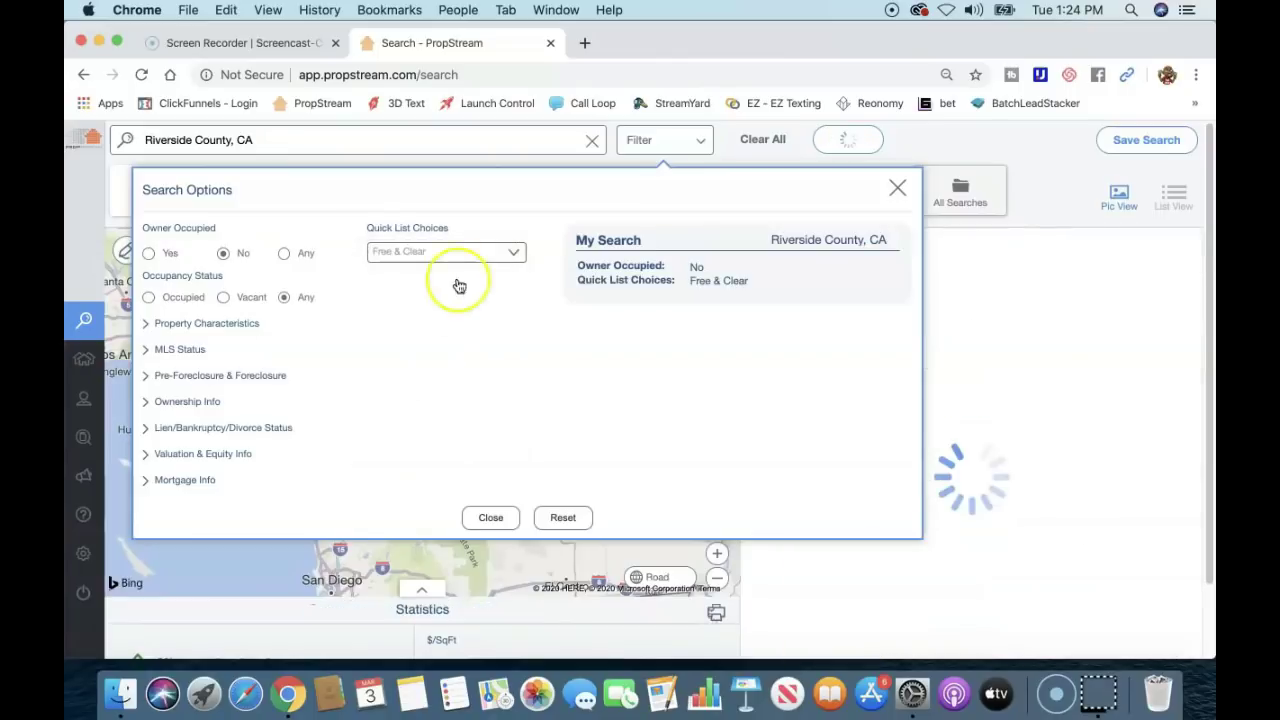
Restrict the property characteristics to the Residential classification and the Single Family property type
click(198, 326)
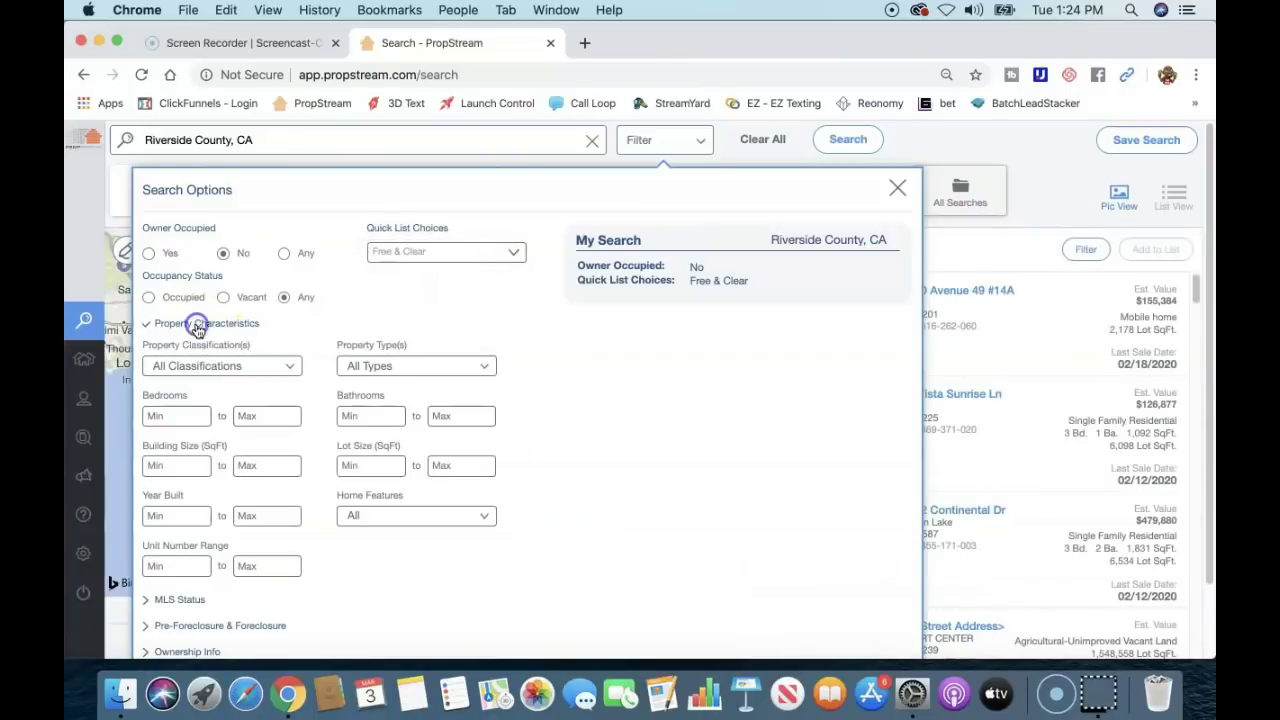
click(292, 366)
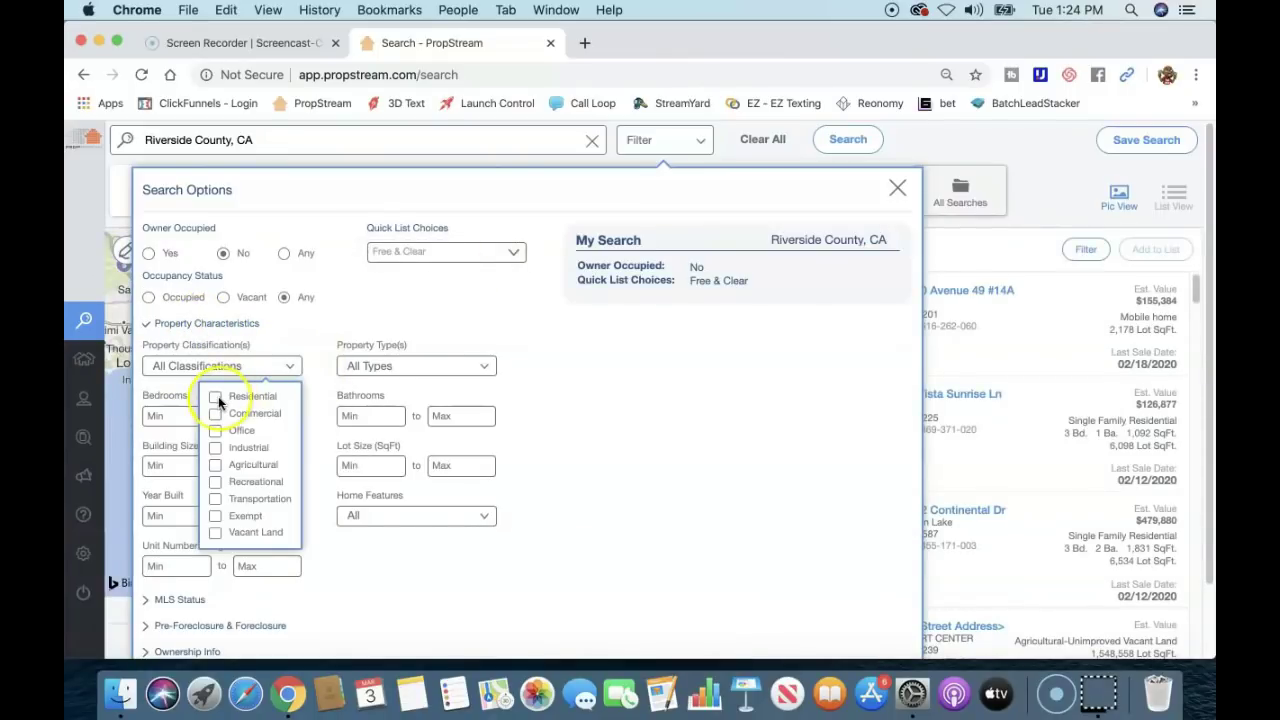
click(216, 396)
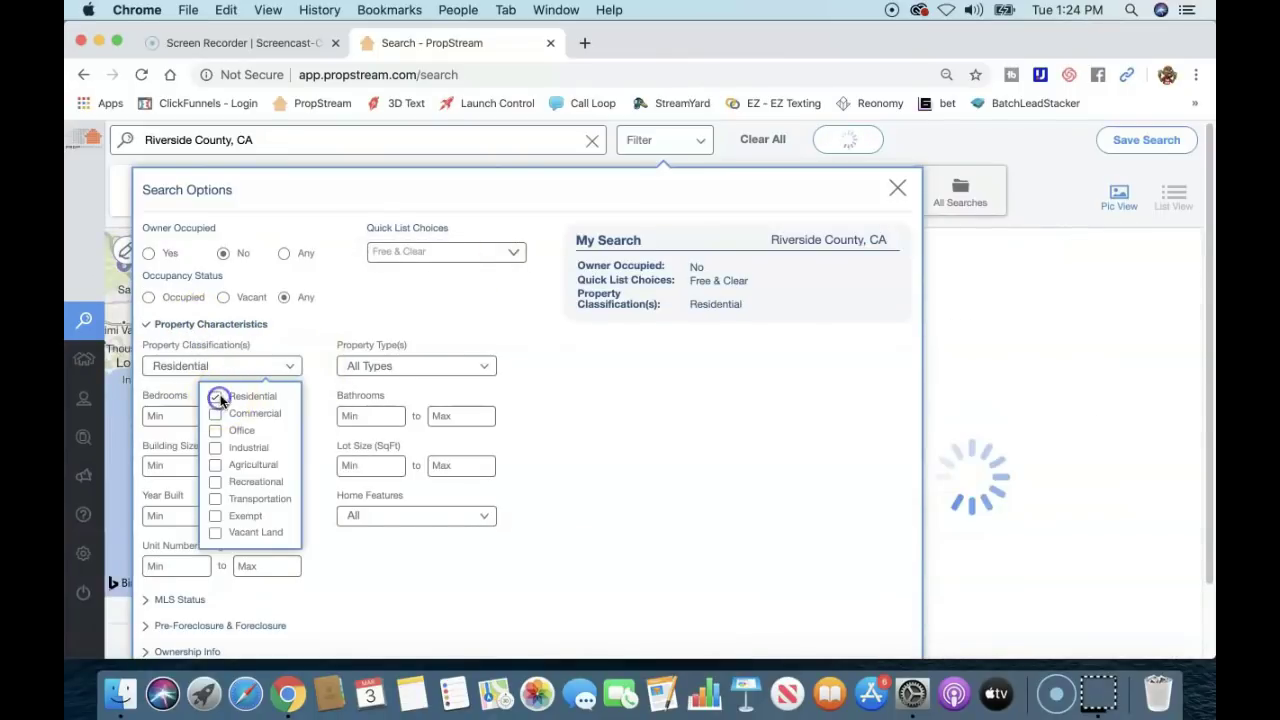
click(482, 367)
click(271, 424)
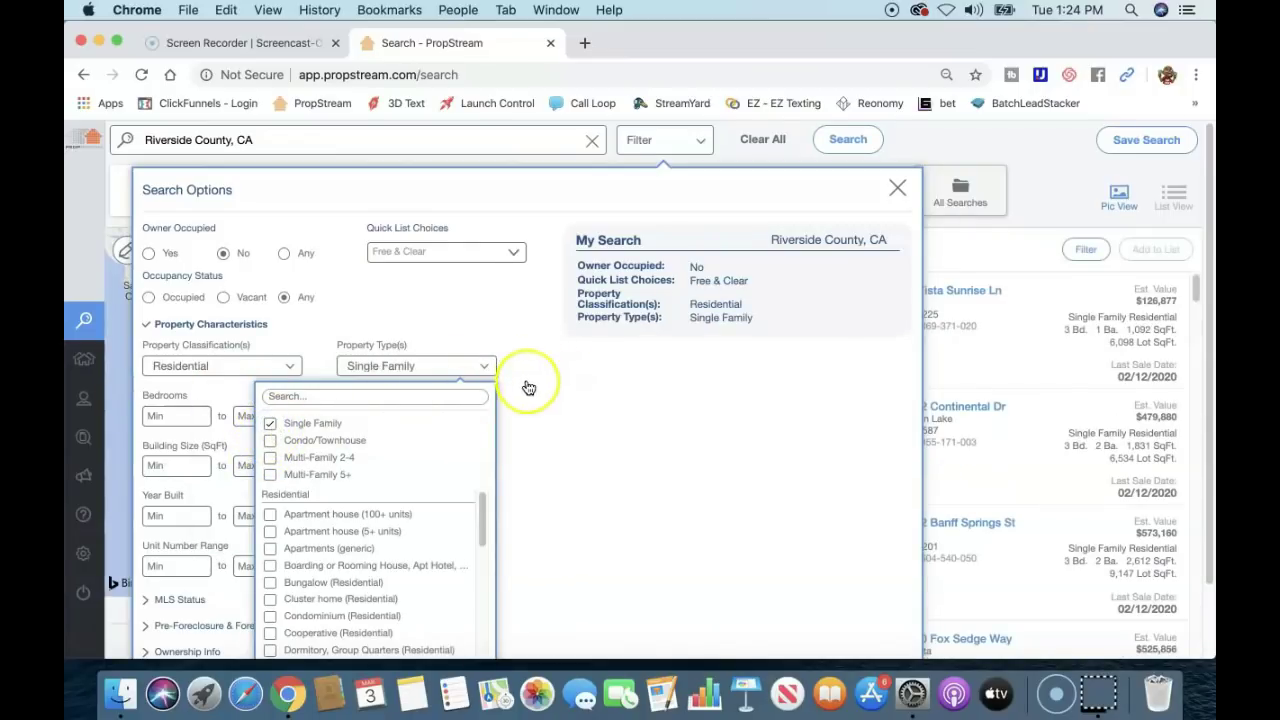
click(560, 335)
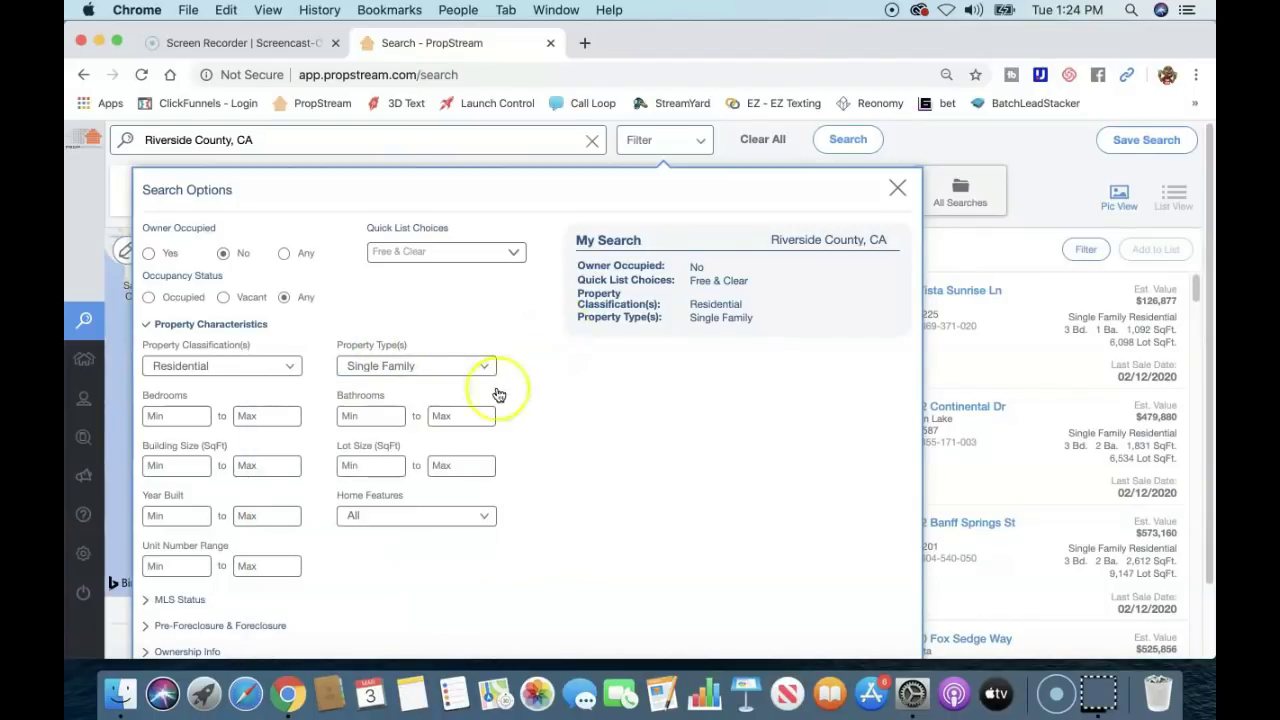
Restrict the MLS status filter to properties that are not on the market
click(219, 332)
click(200, 350)
click(388, 393)
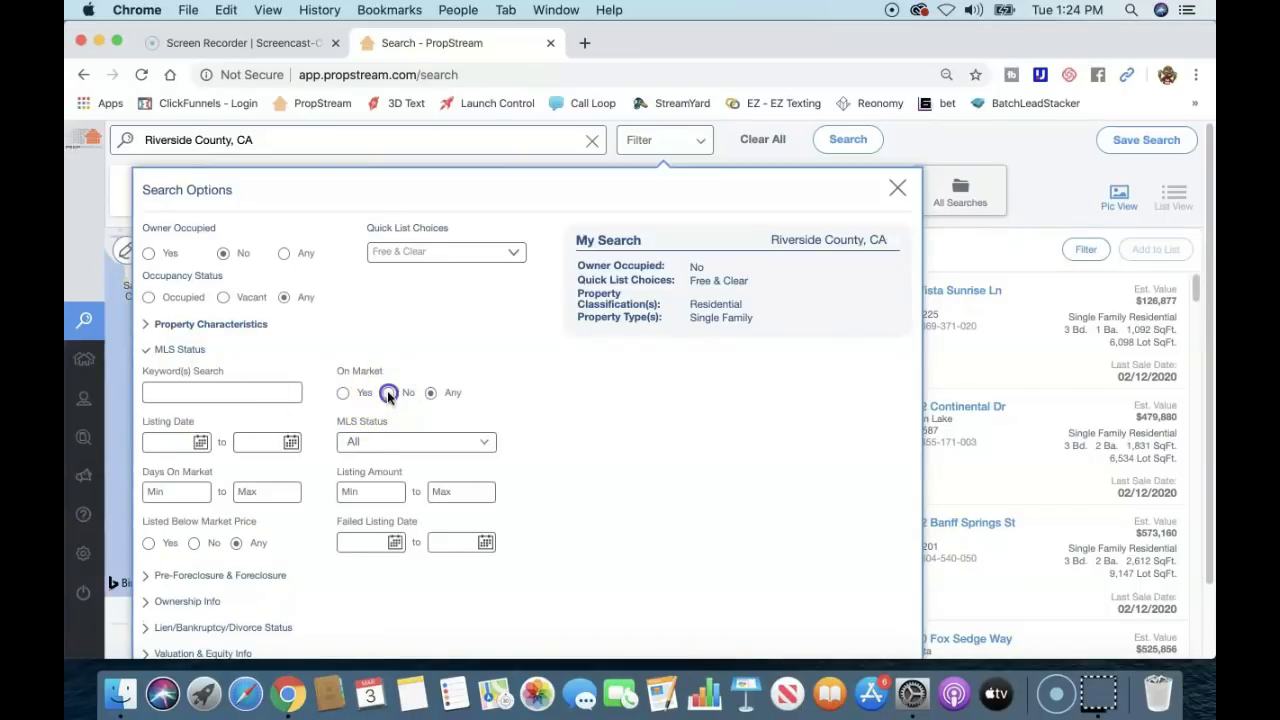
click(181, 351)
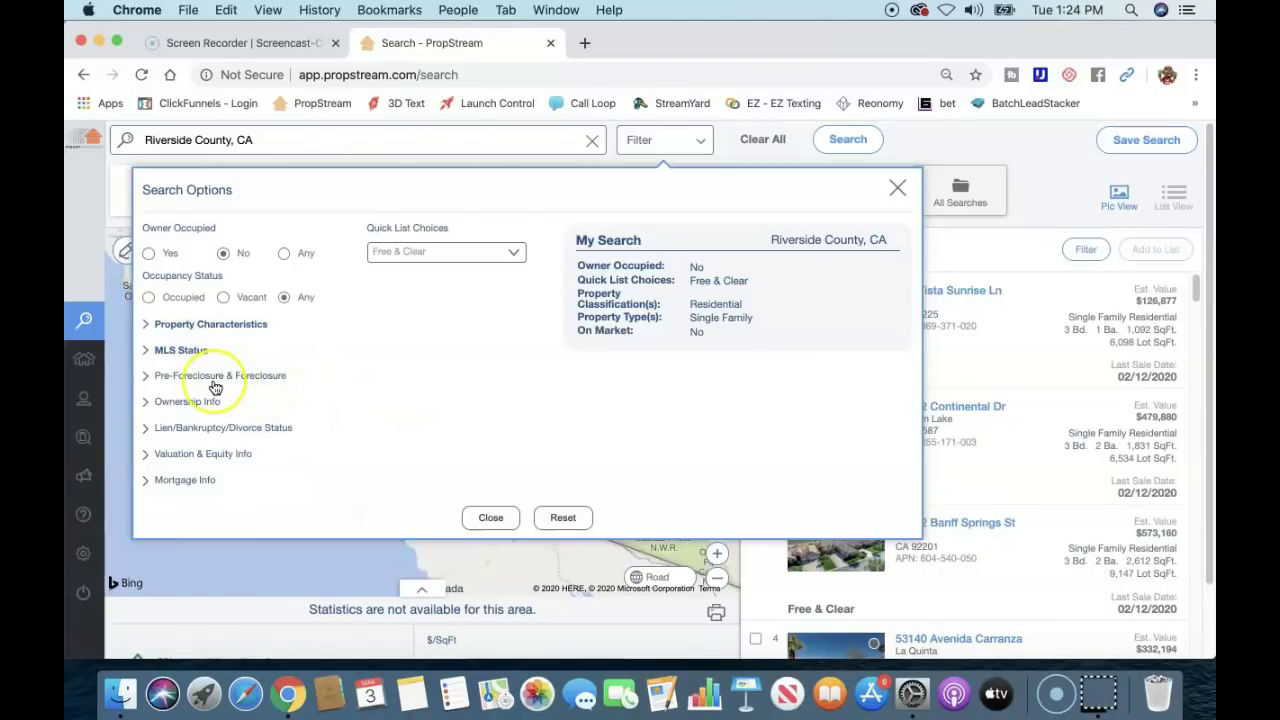
Limit the ownership info to the Individual owner type with a minimum of 5 years of ownership, and close the search options
click(200, 403)
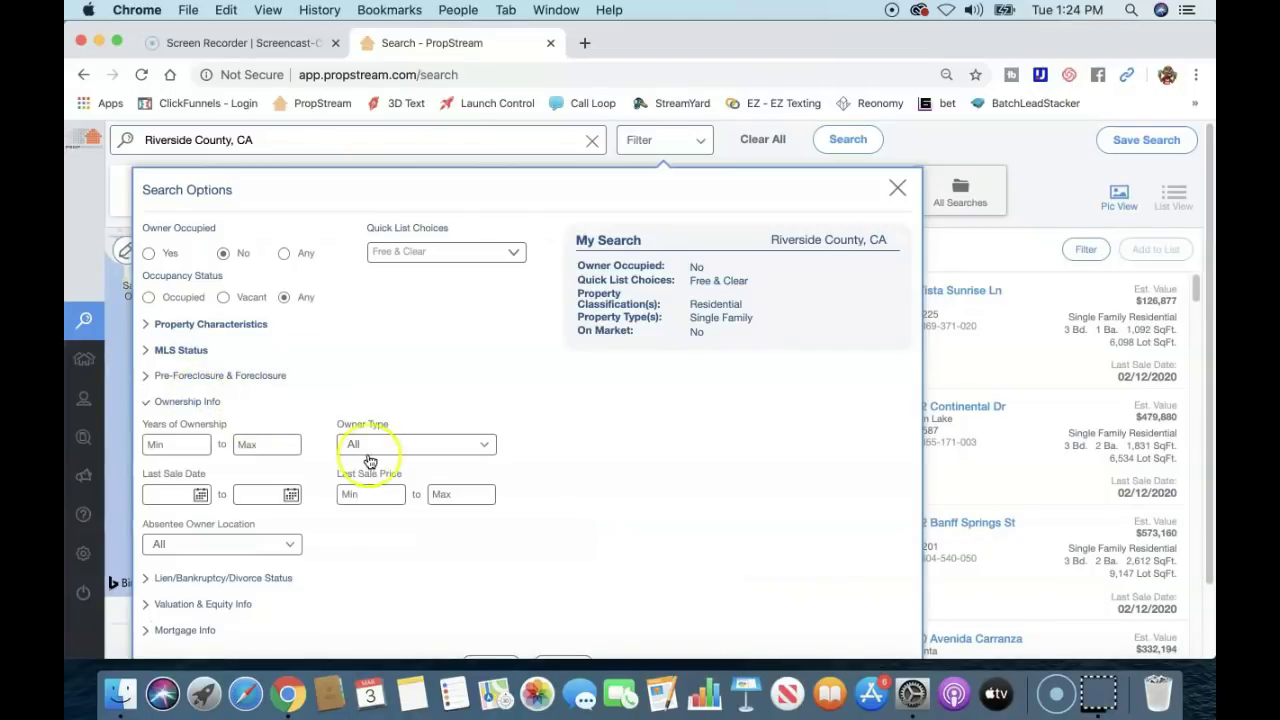
click(484, 446)
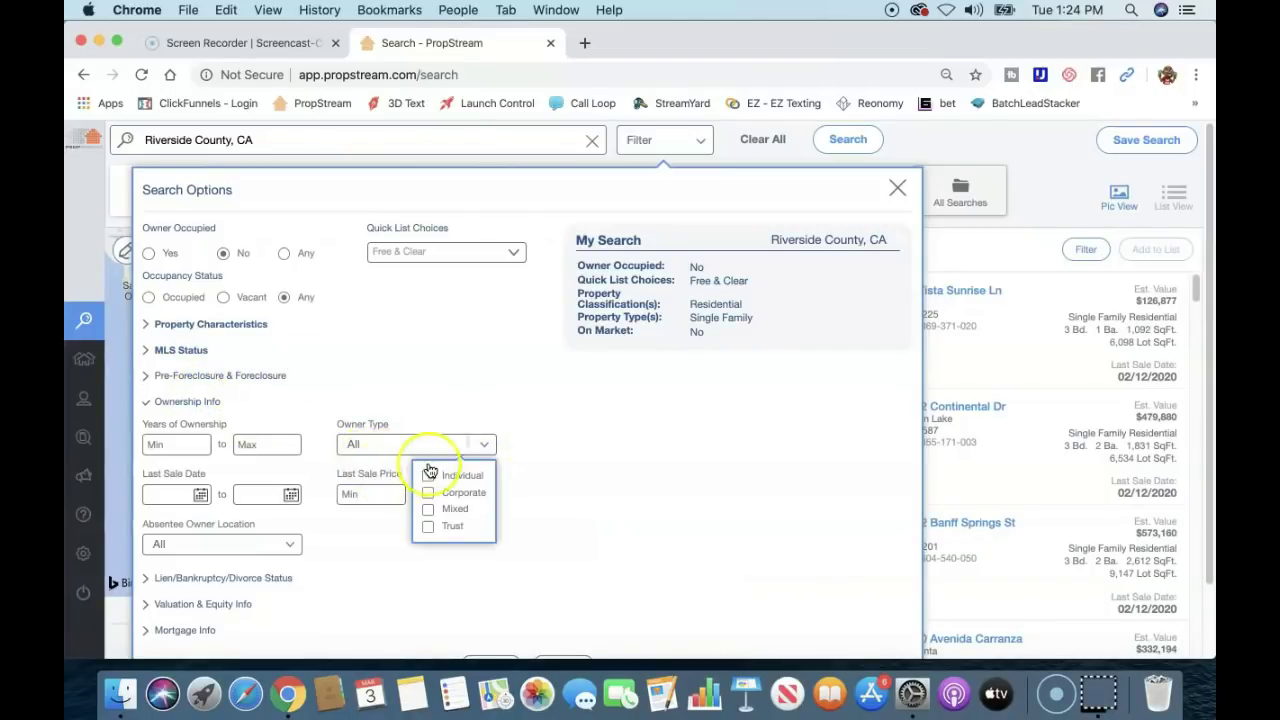
click(428, 475)
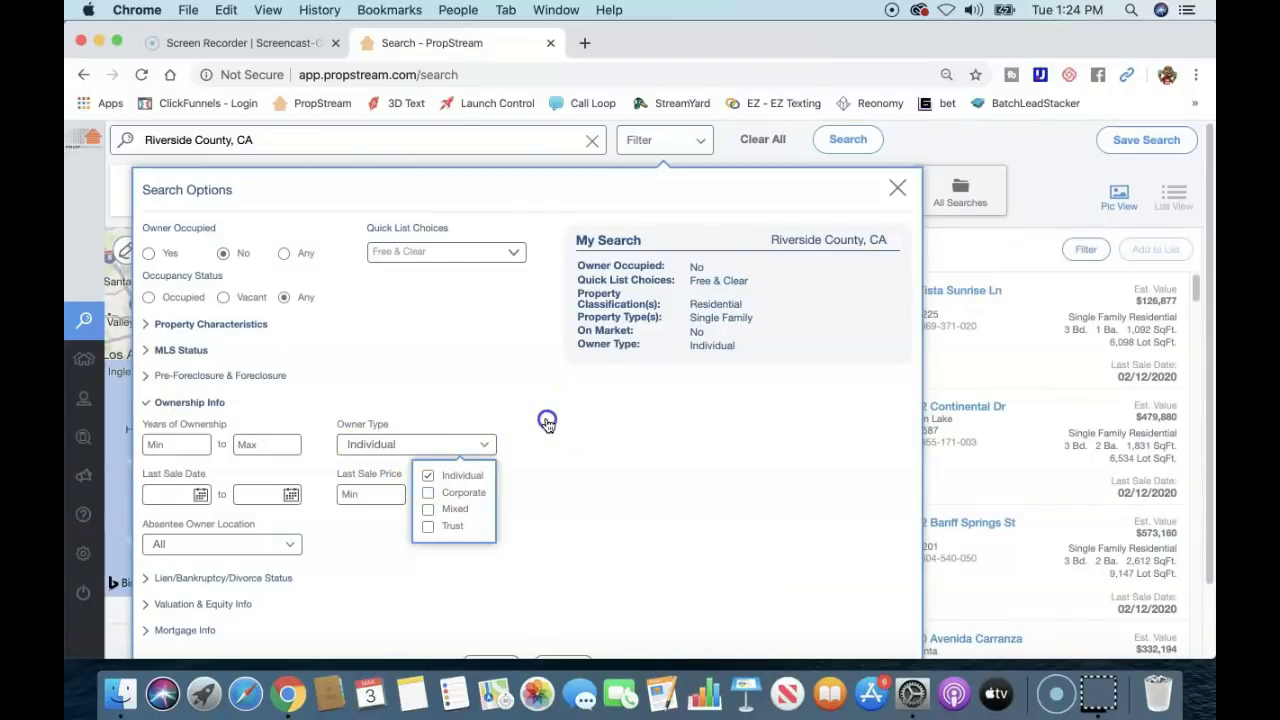
click(541, 425)
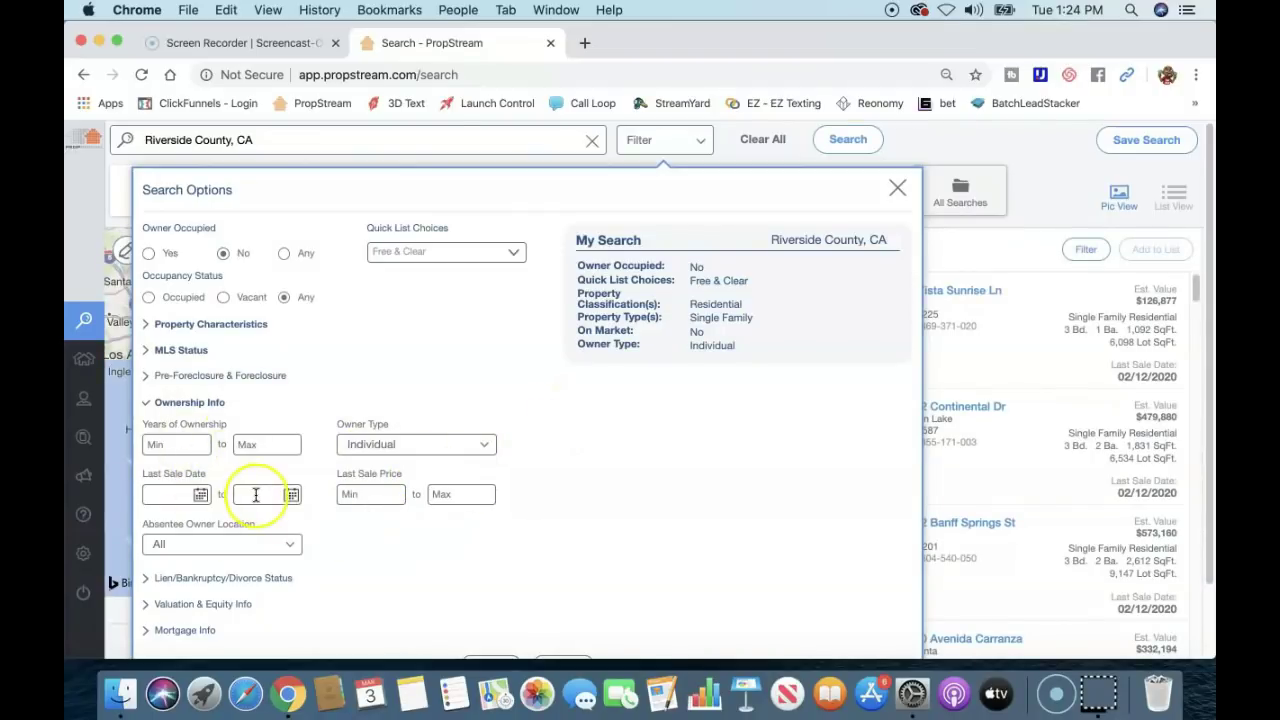
click(175, 446)
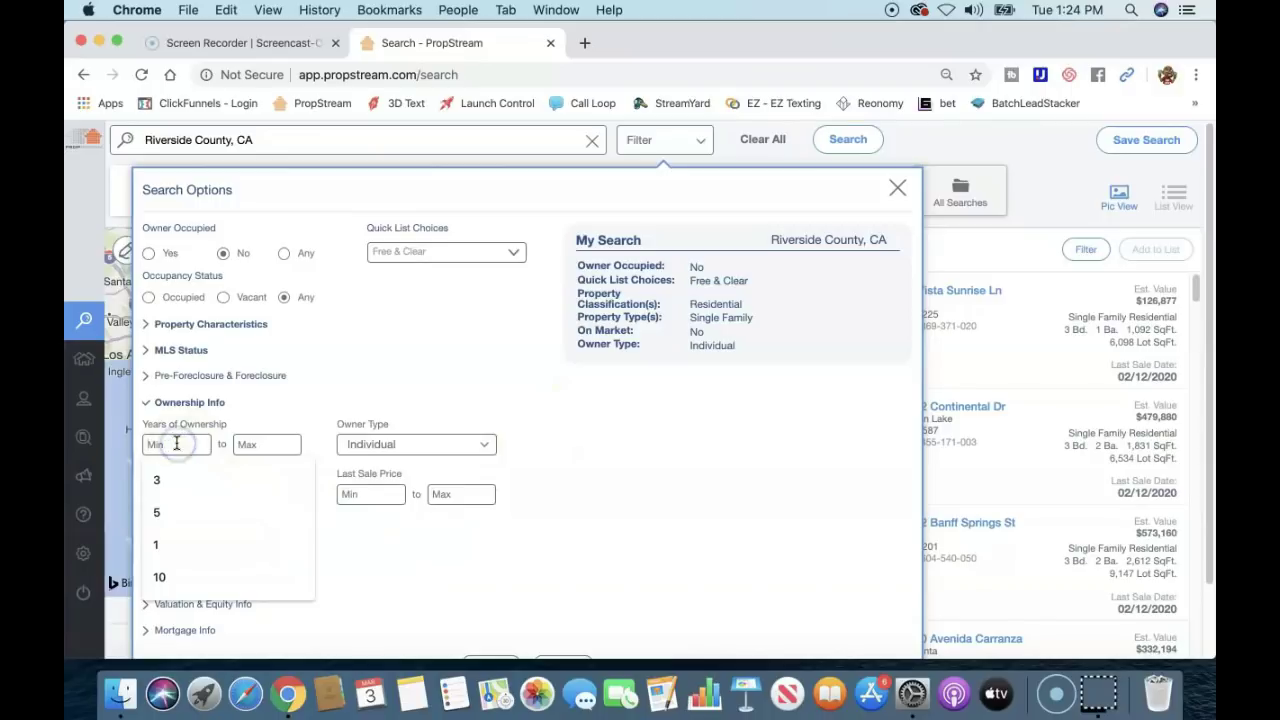
text(5)
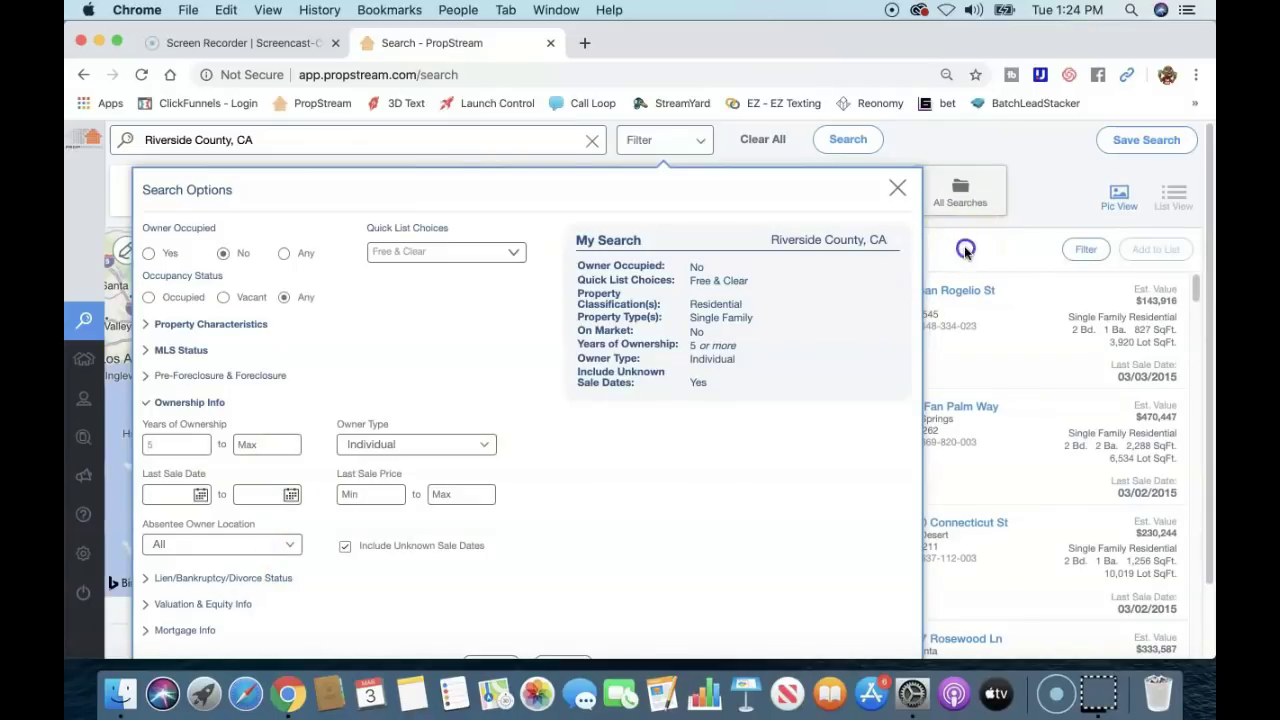
click(962, 250)
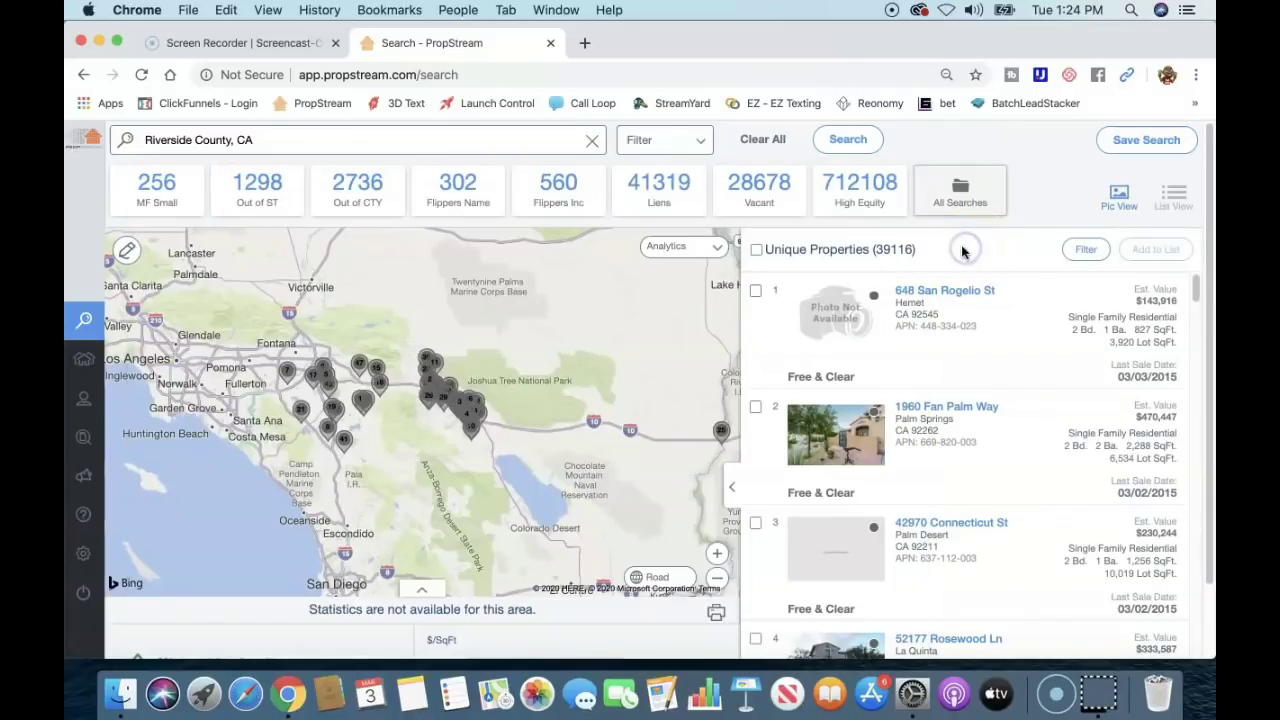
Filter the absentee owner location to Out of State and close the search options
click(704, 146)
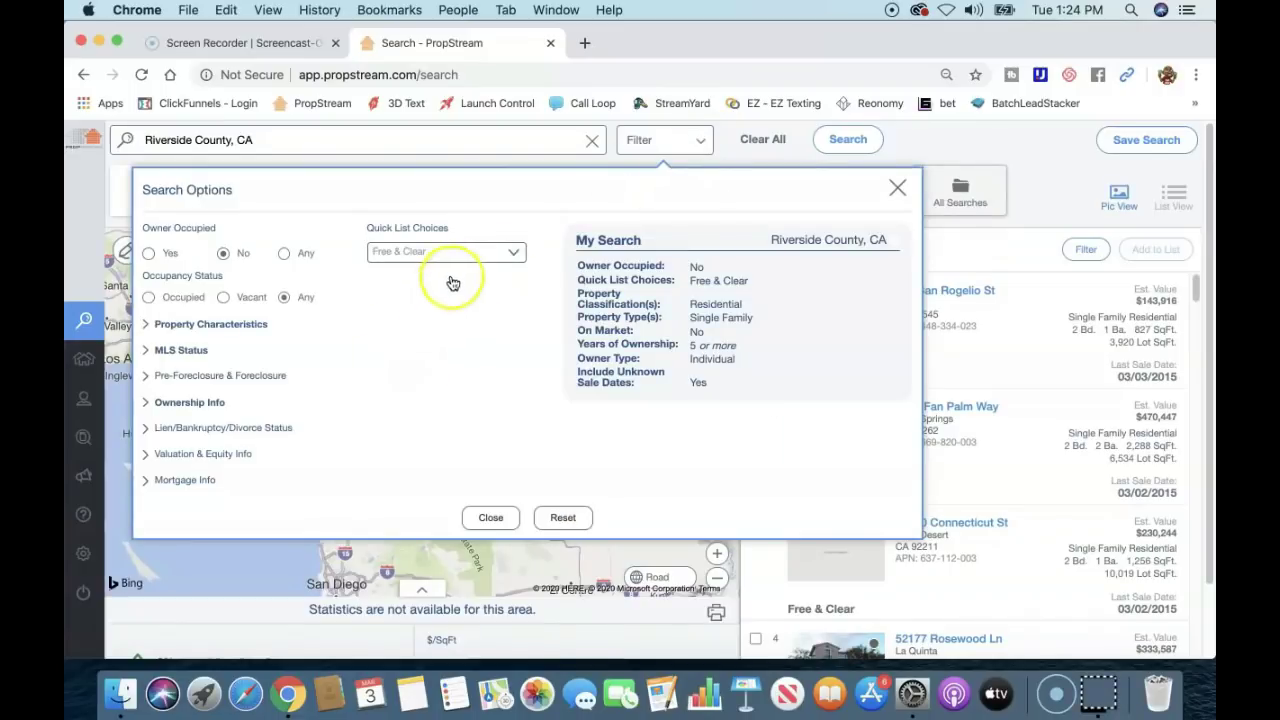
click(186, 402)
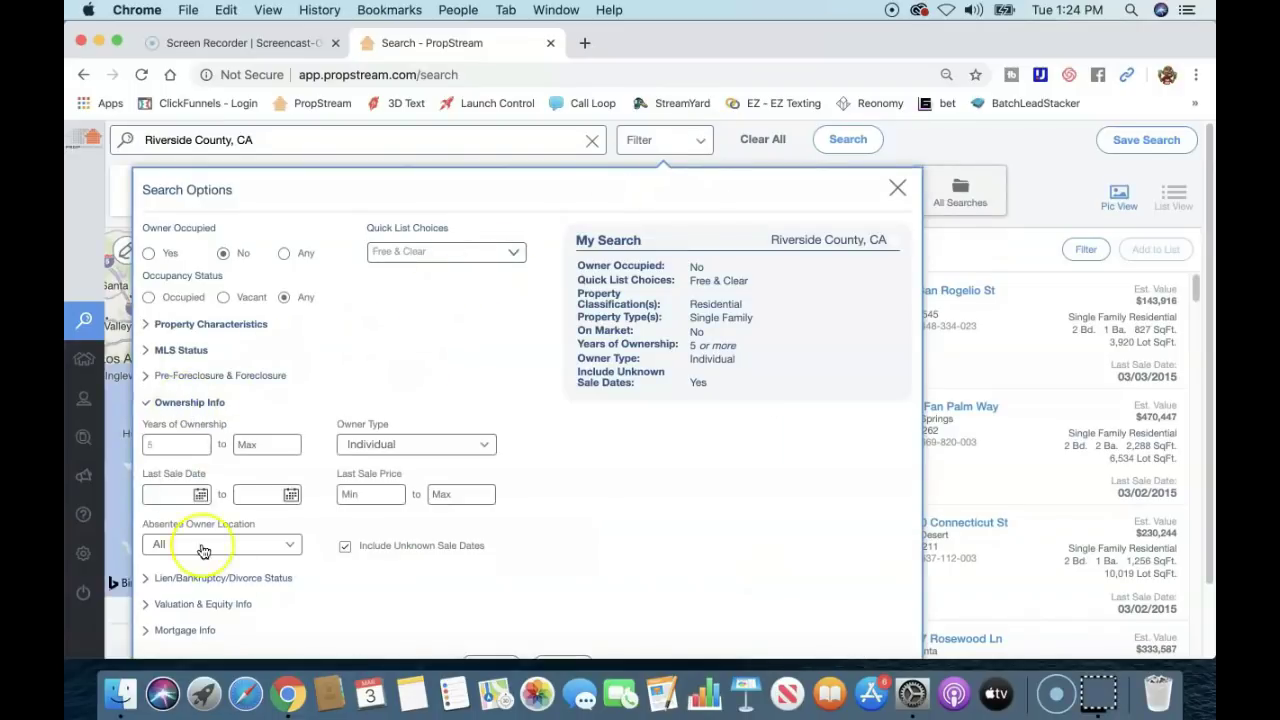
click(294, 547)
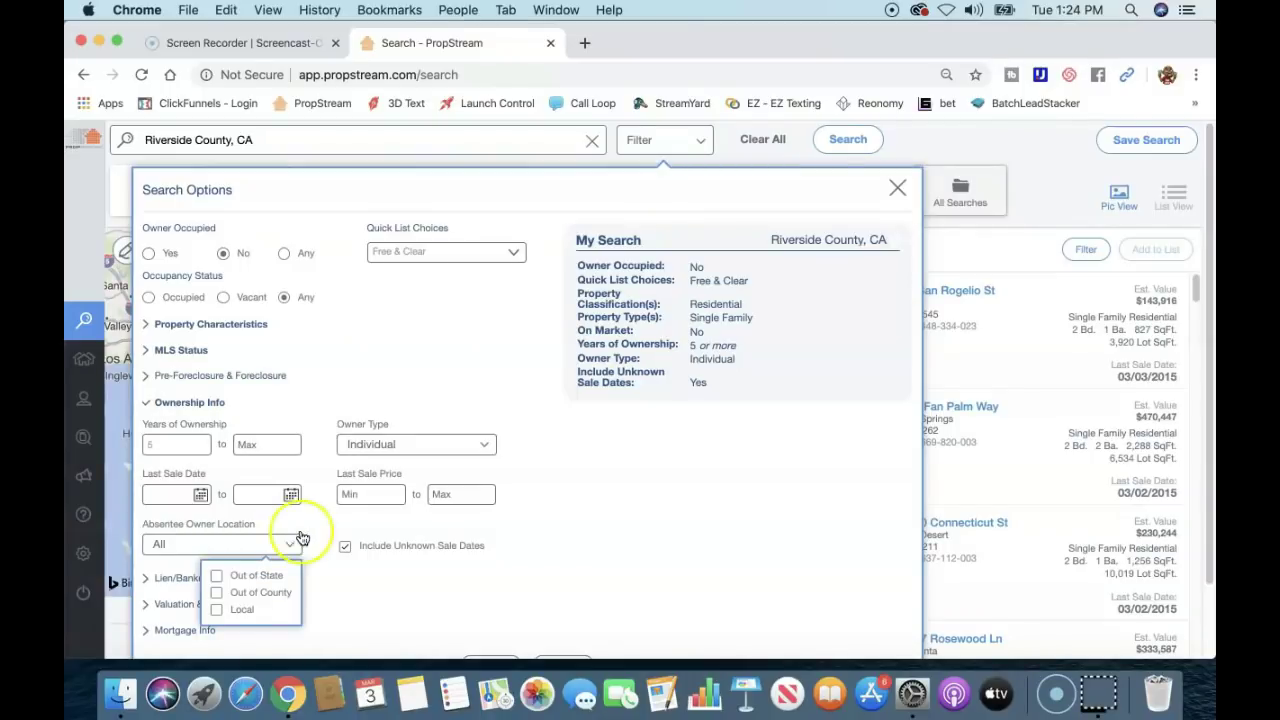
click(200, 612)
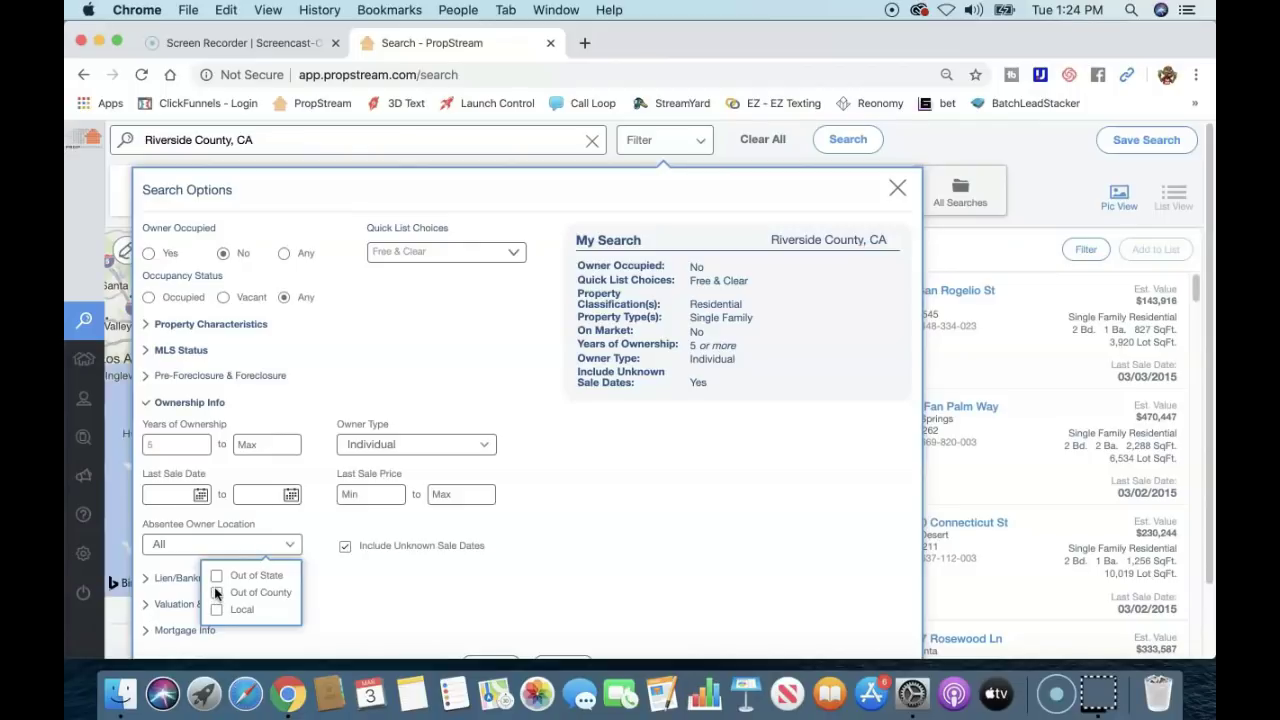
click(216, 577)
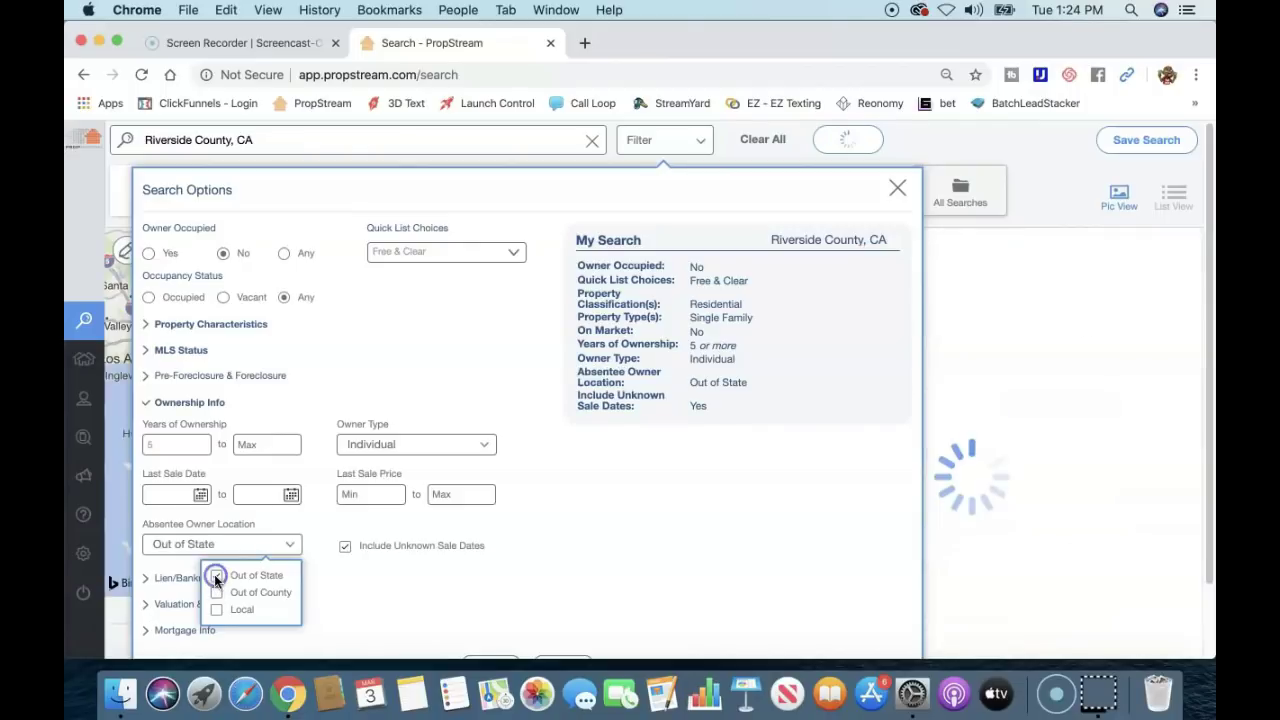
click(369, 578)
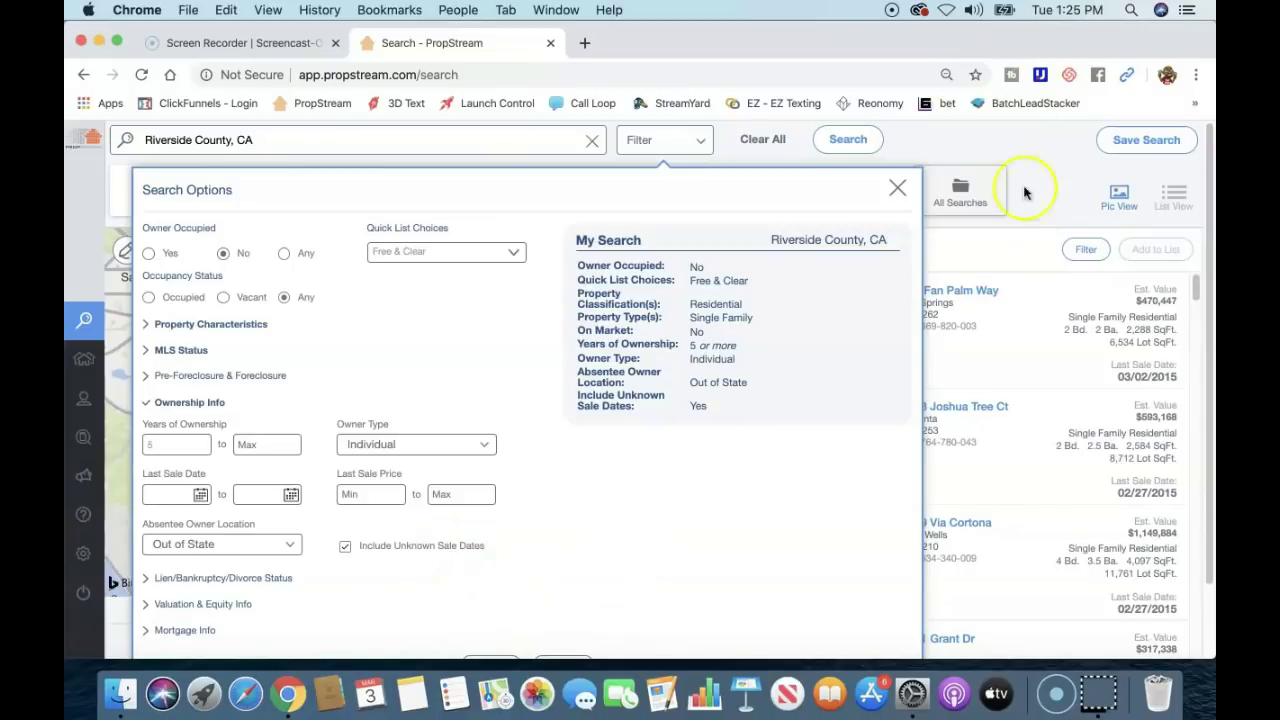
click(1192, 300)
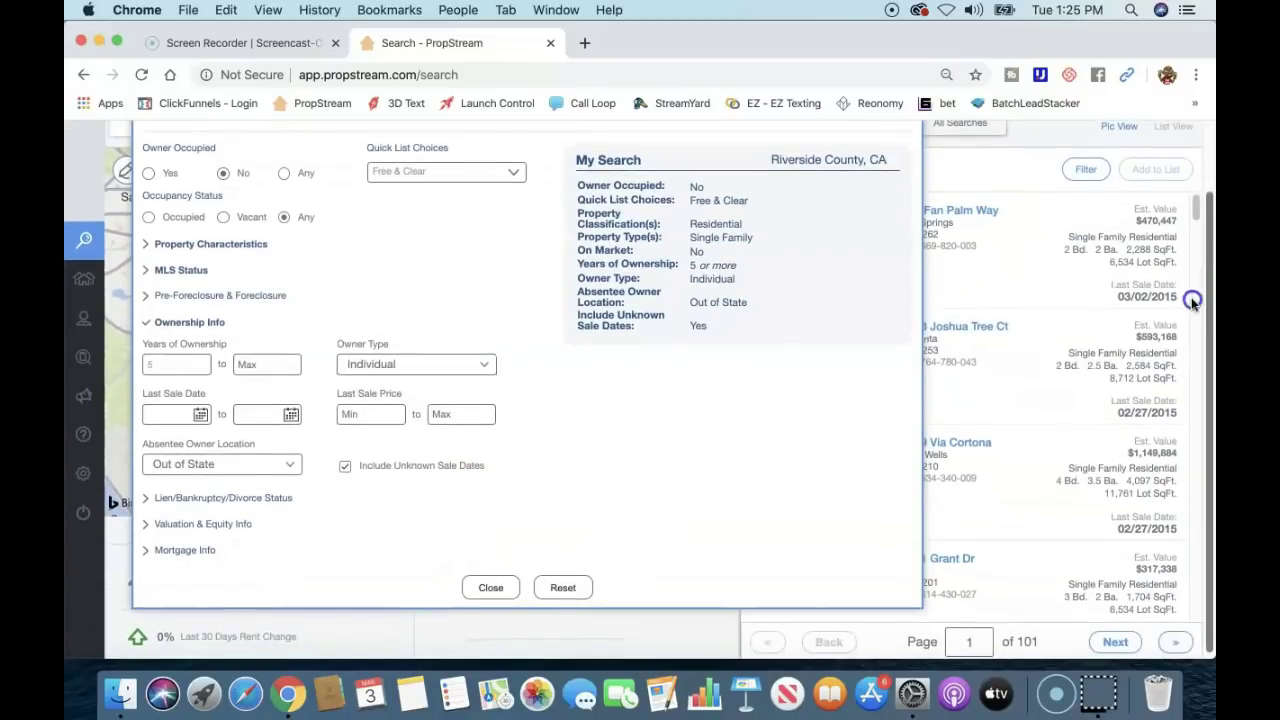
click(491, 587)
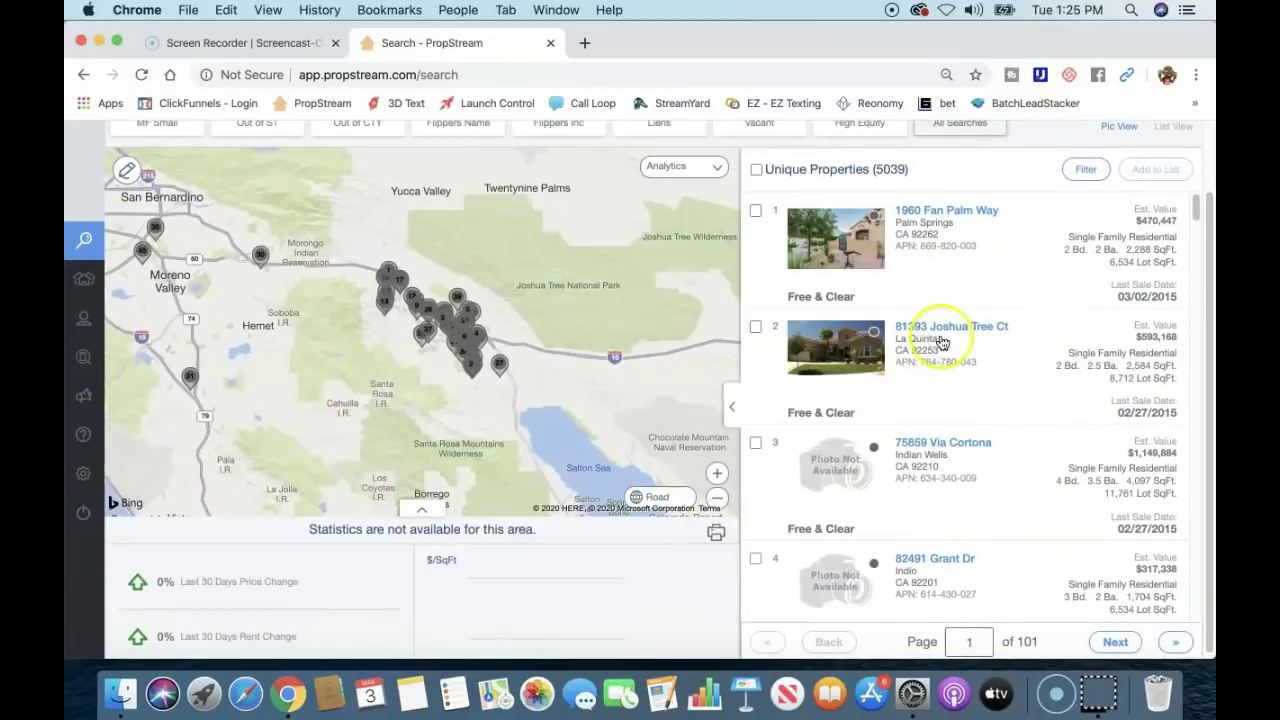
Select all the found properties and limit the selection range to 1 - 1000
scroll(1017, 243, down, 1)
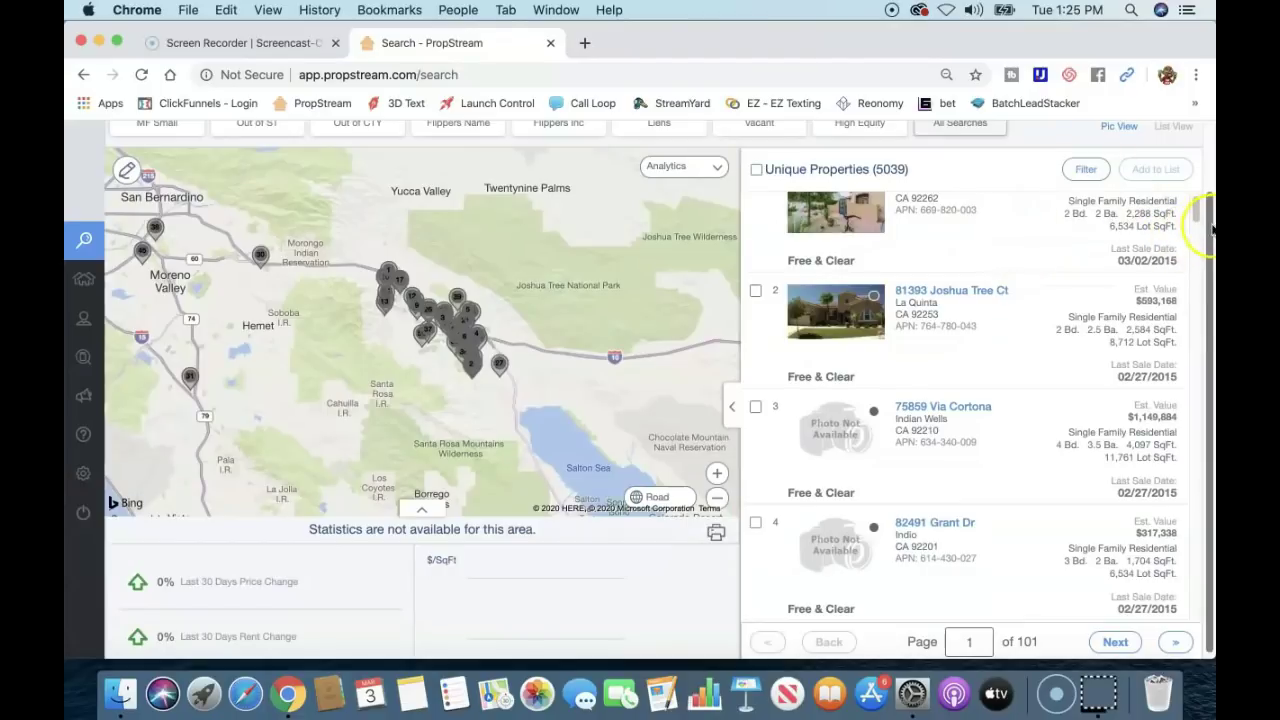
drag(1210, 228, 1196, 160)
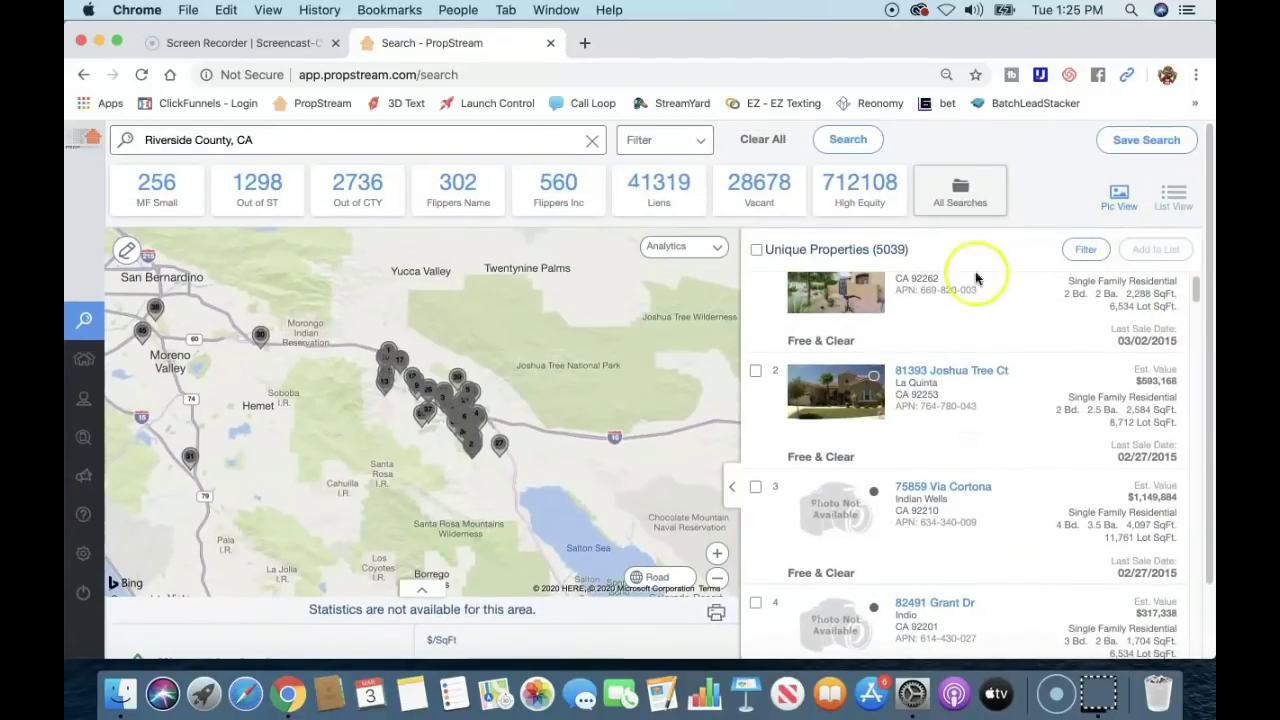
click(755, 252)
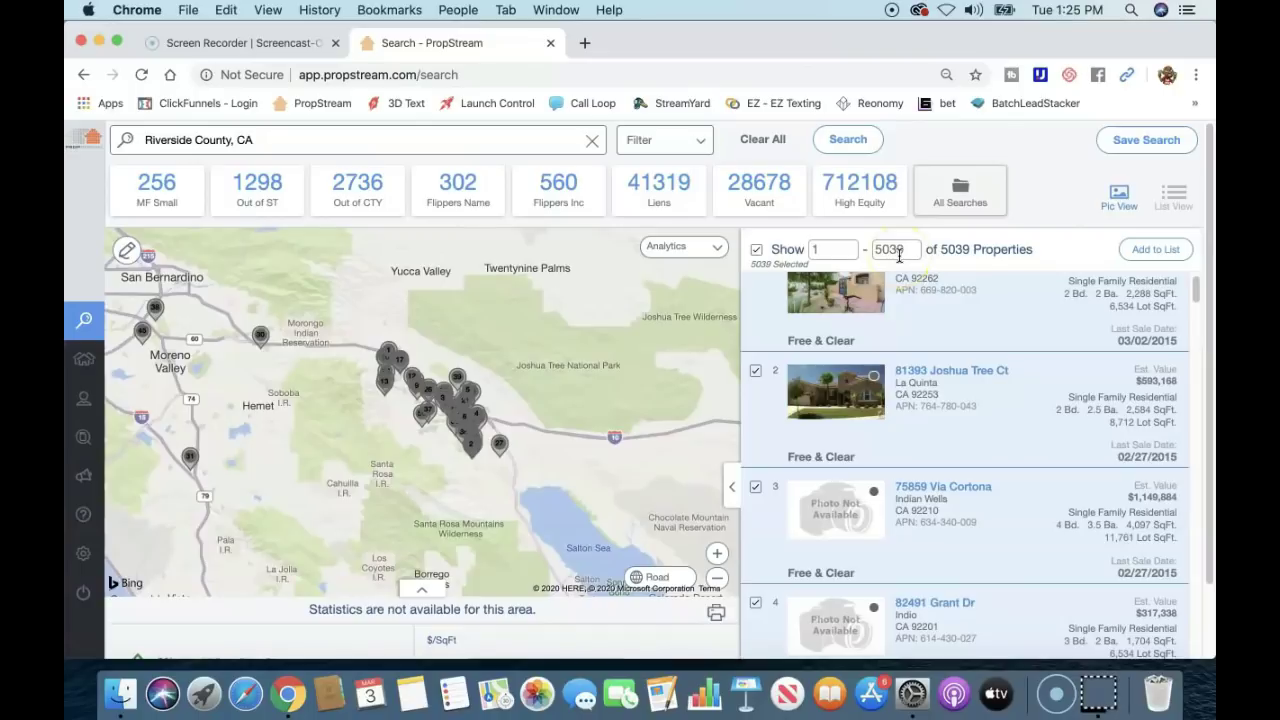
drag(911, 248, 856, 244)
key(BackSpace)
text(1000)
click(840, 250)
click(1160, 249)
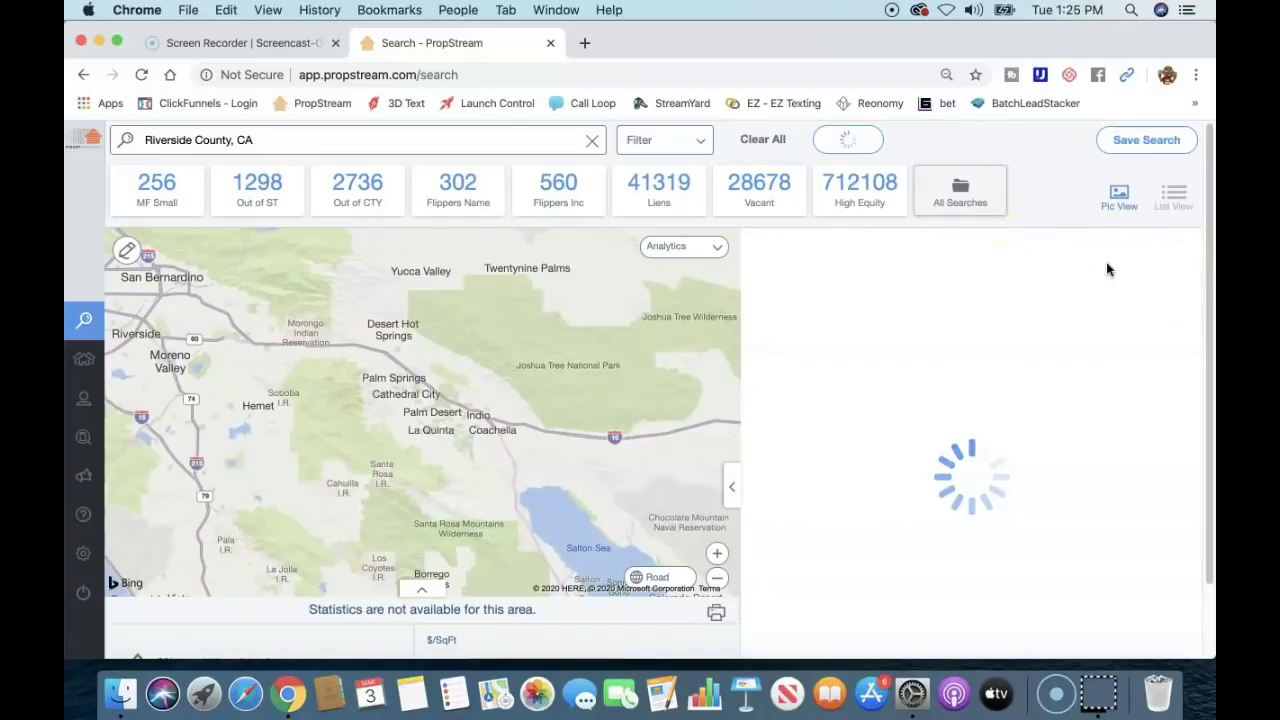
click(1150, 249)
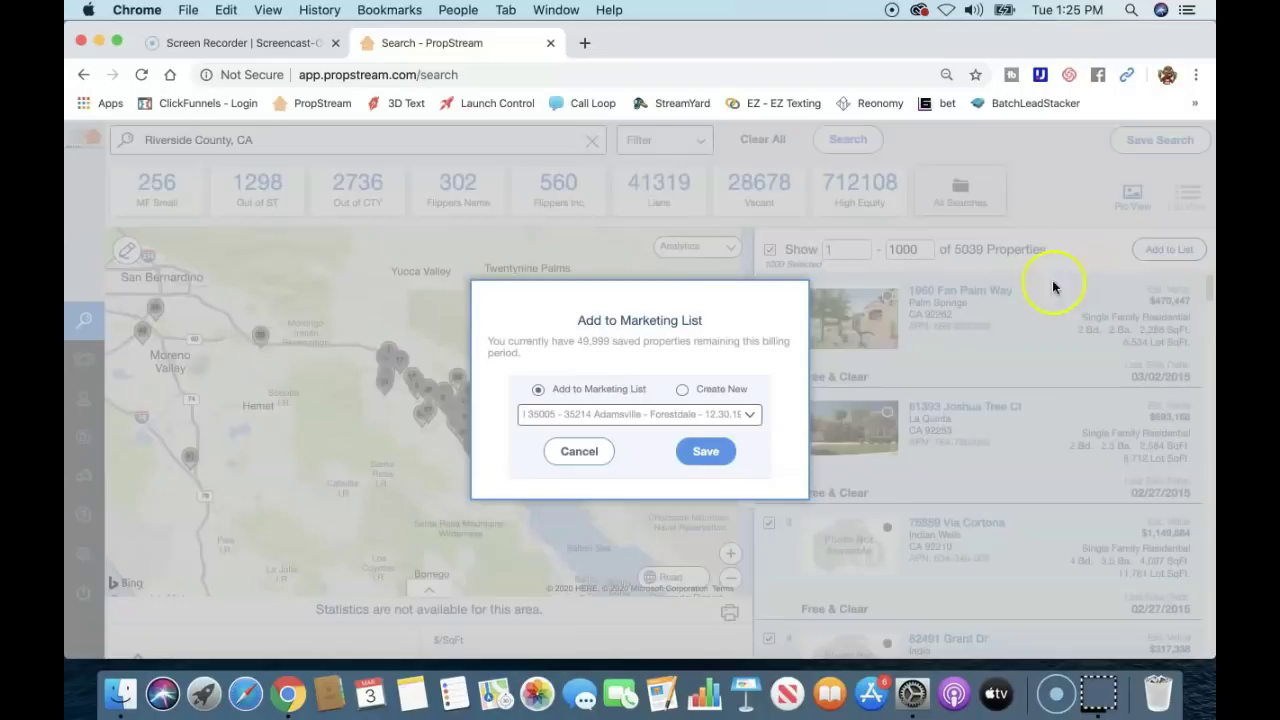
click(683, 389)
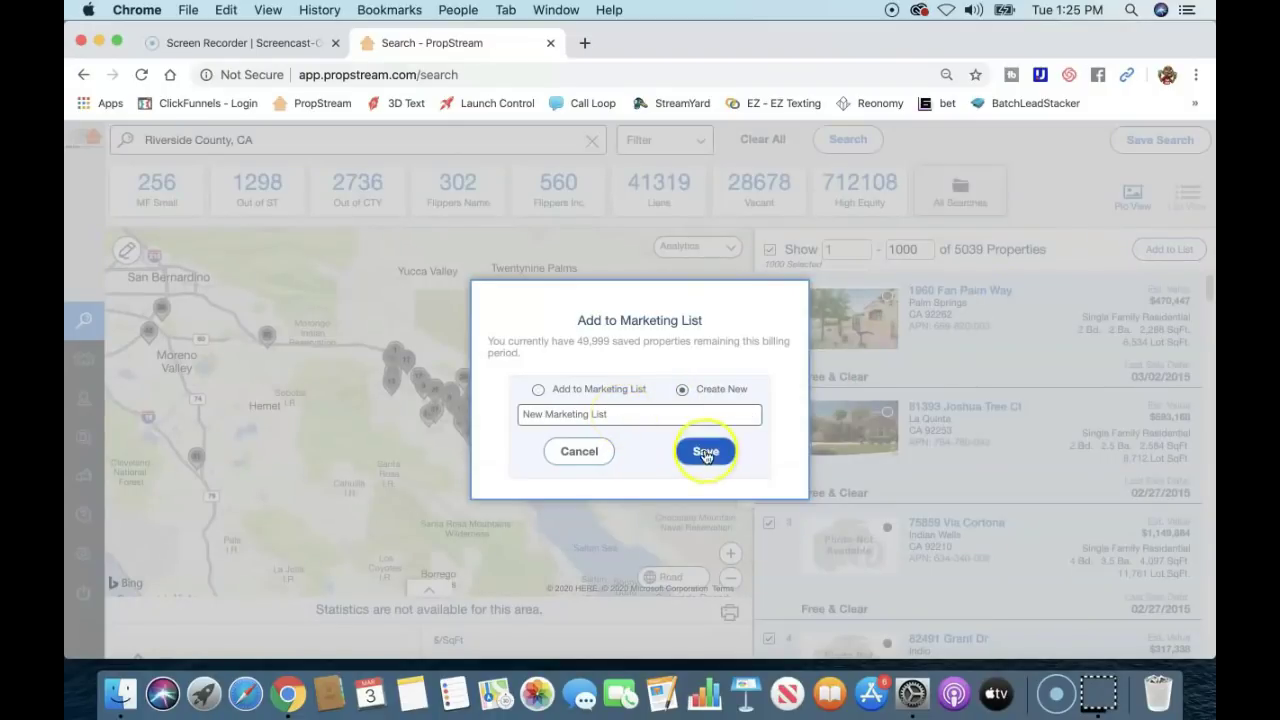
click(539, 390)
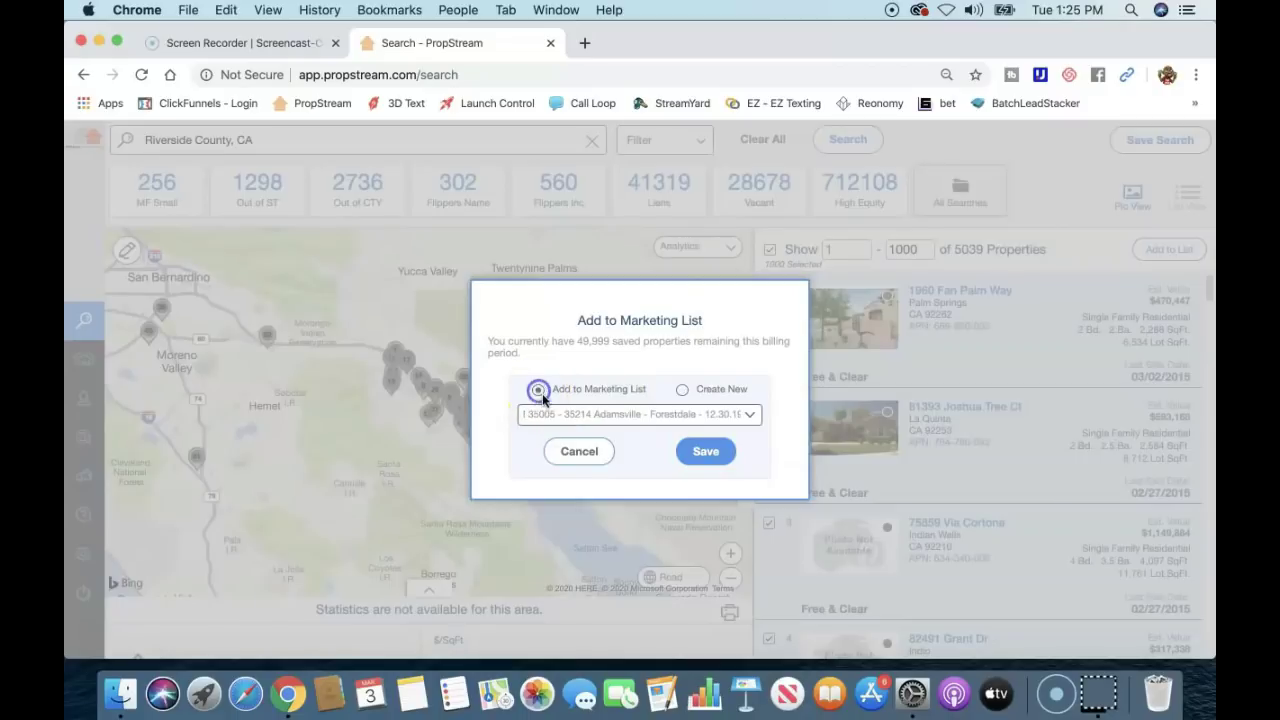
click(579, 452)
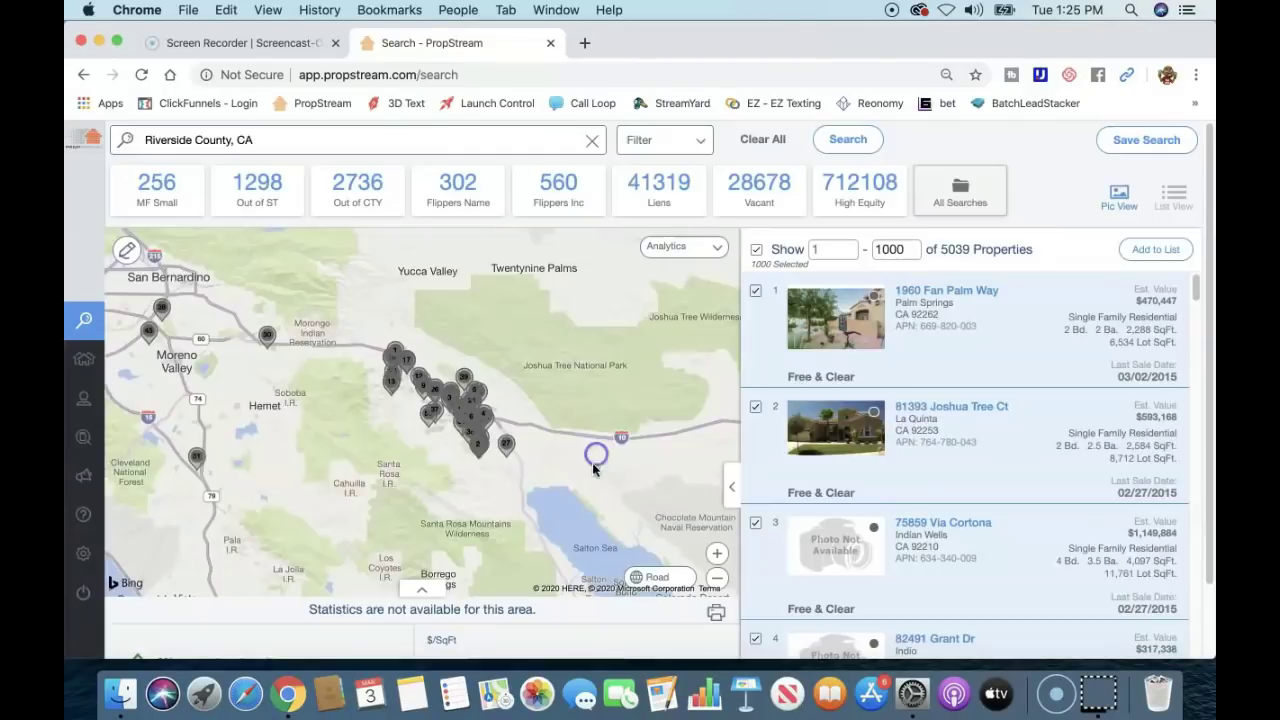
Open the "$ 35206 - 35235 - 35215 -12.18.19" marketing list in My Properties and select all its properties
mouse_move(95, 390)
click(122, 360)
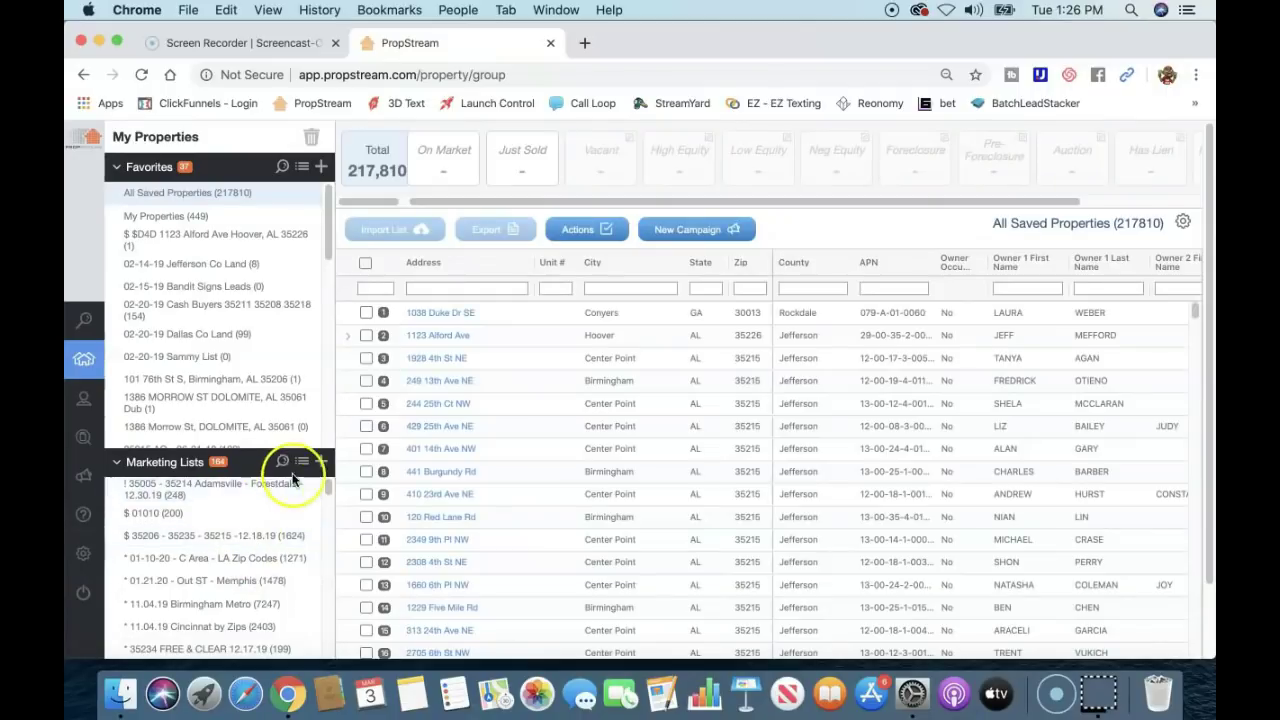
click(209, 535)
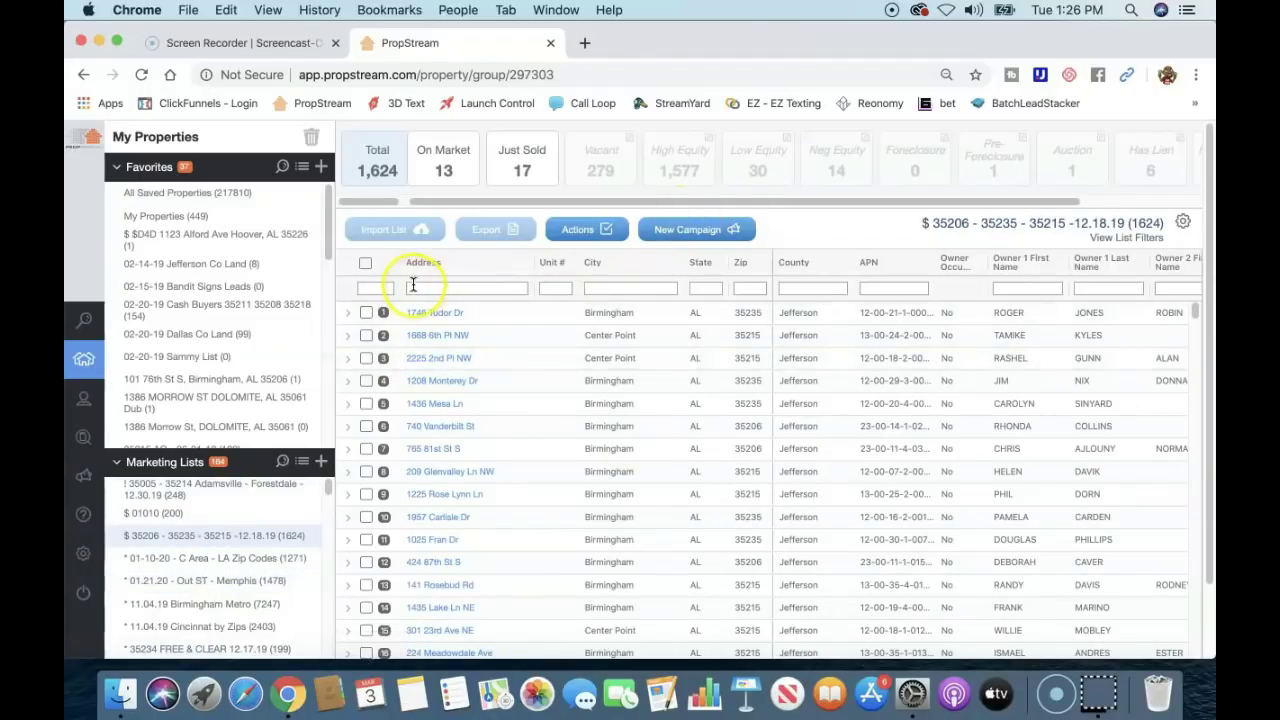
click(366, 263)
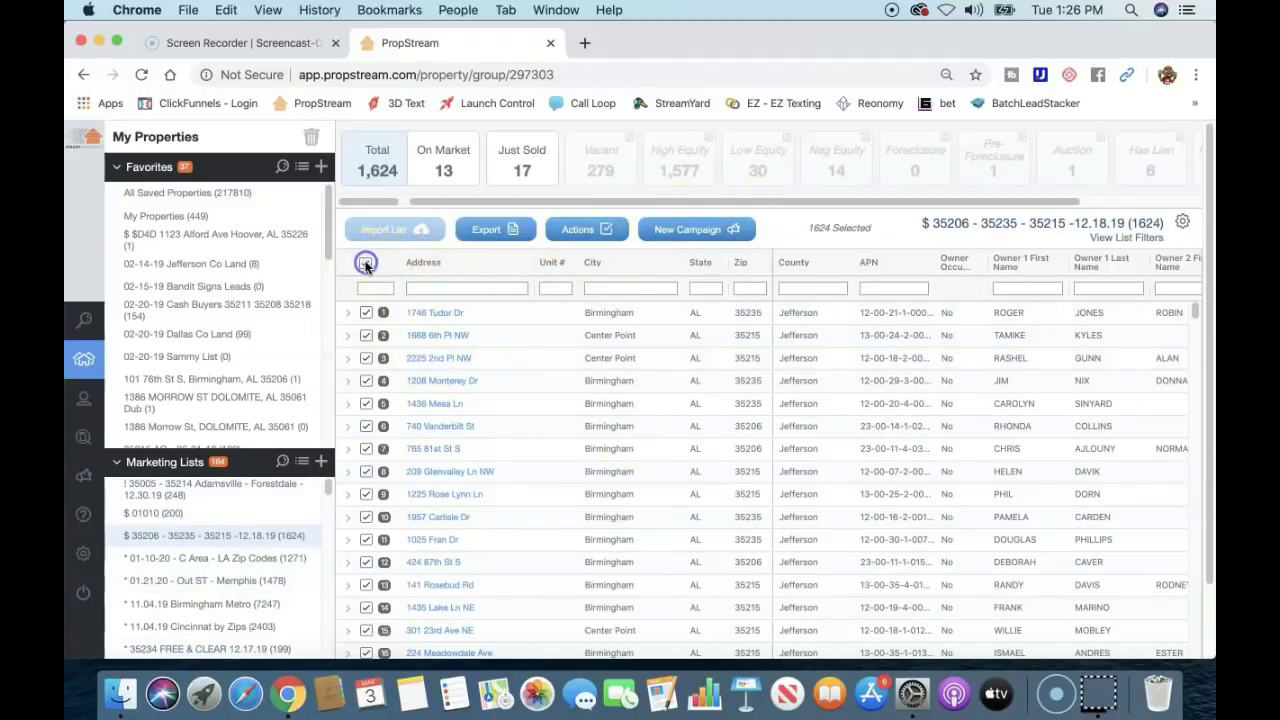
Deselect Unit #, County, APN, Owner Occupied and Owner 2 First Name in the marketing list's column layout
click(1183, 227)
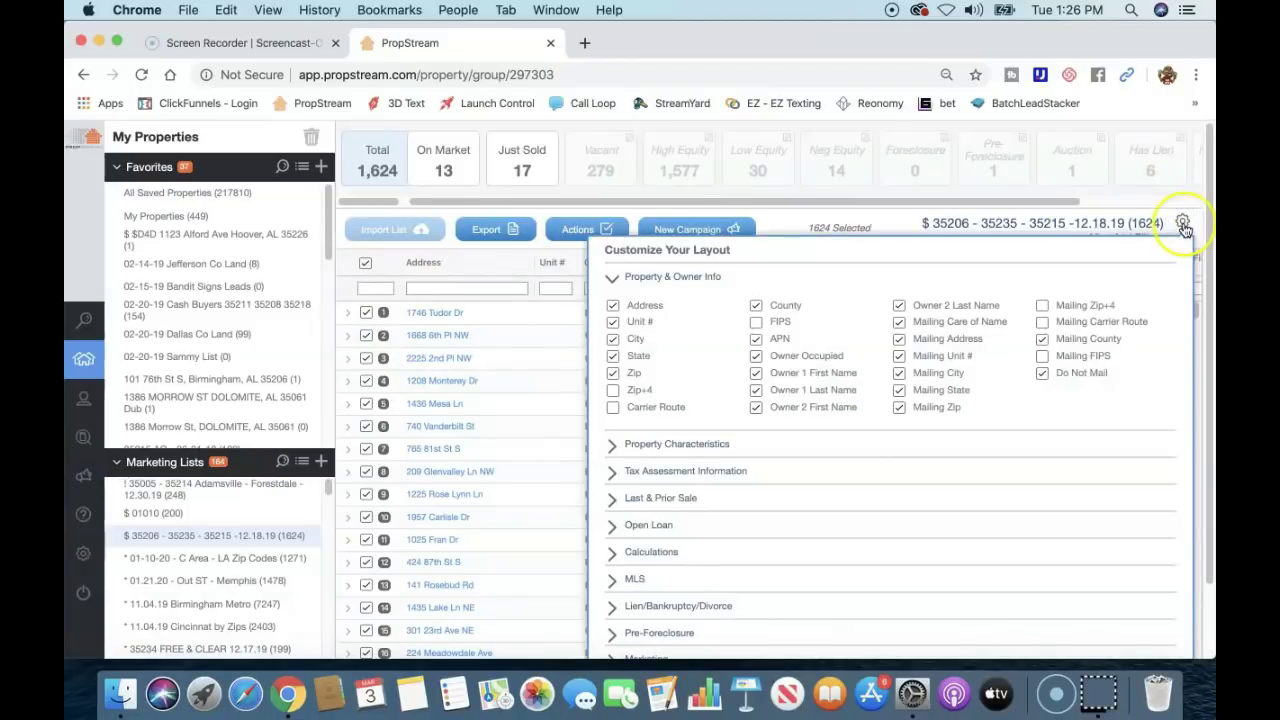
click(612, 323)
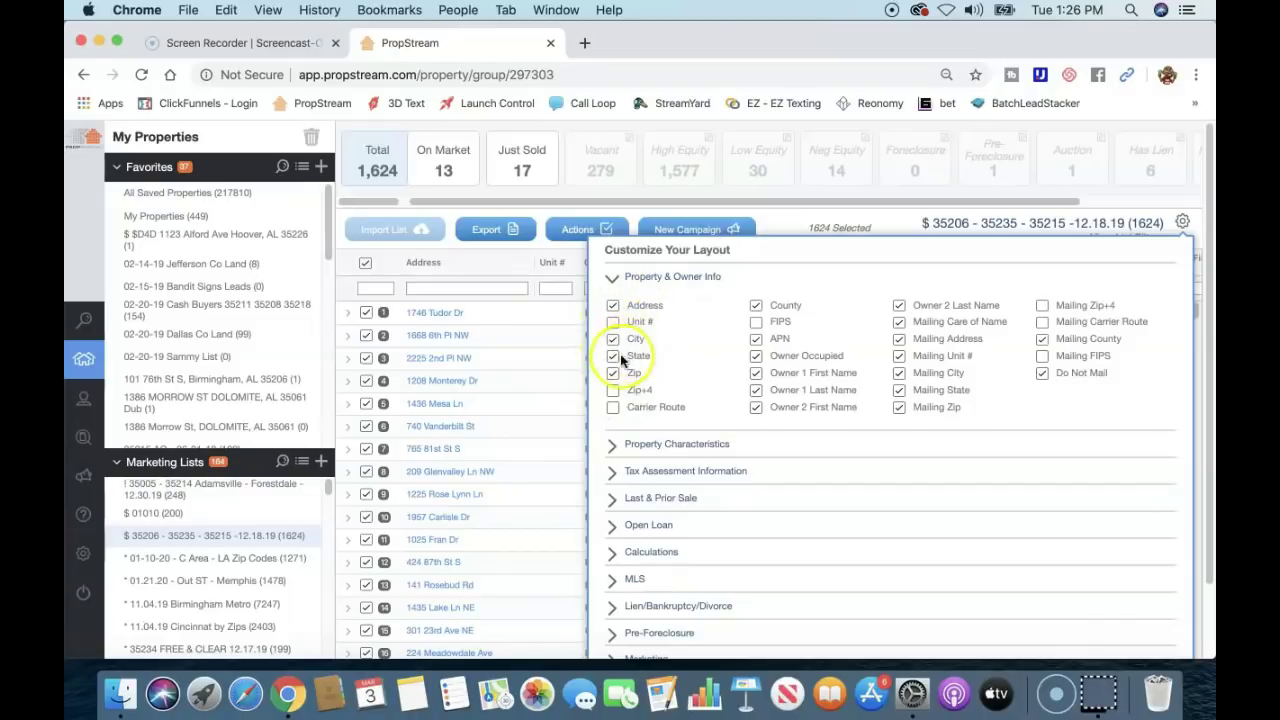
click(756, 305)
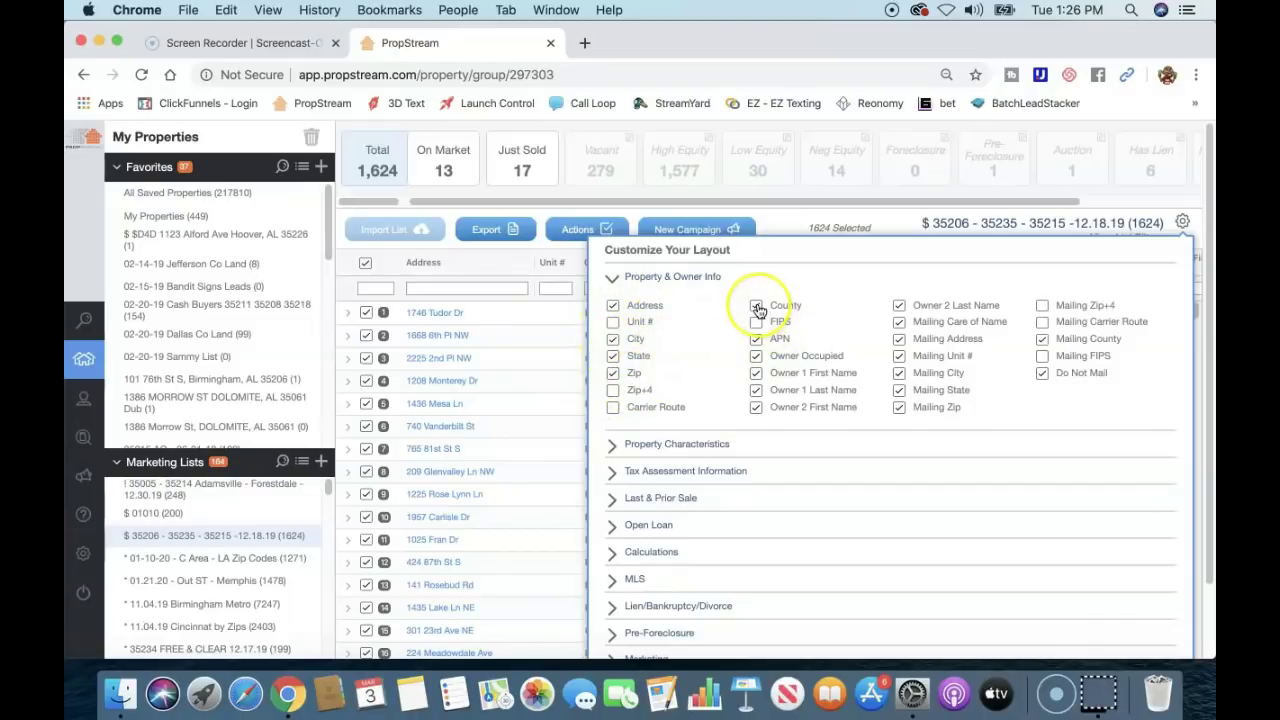
click(757, 340)
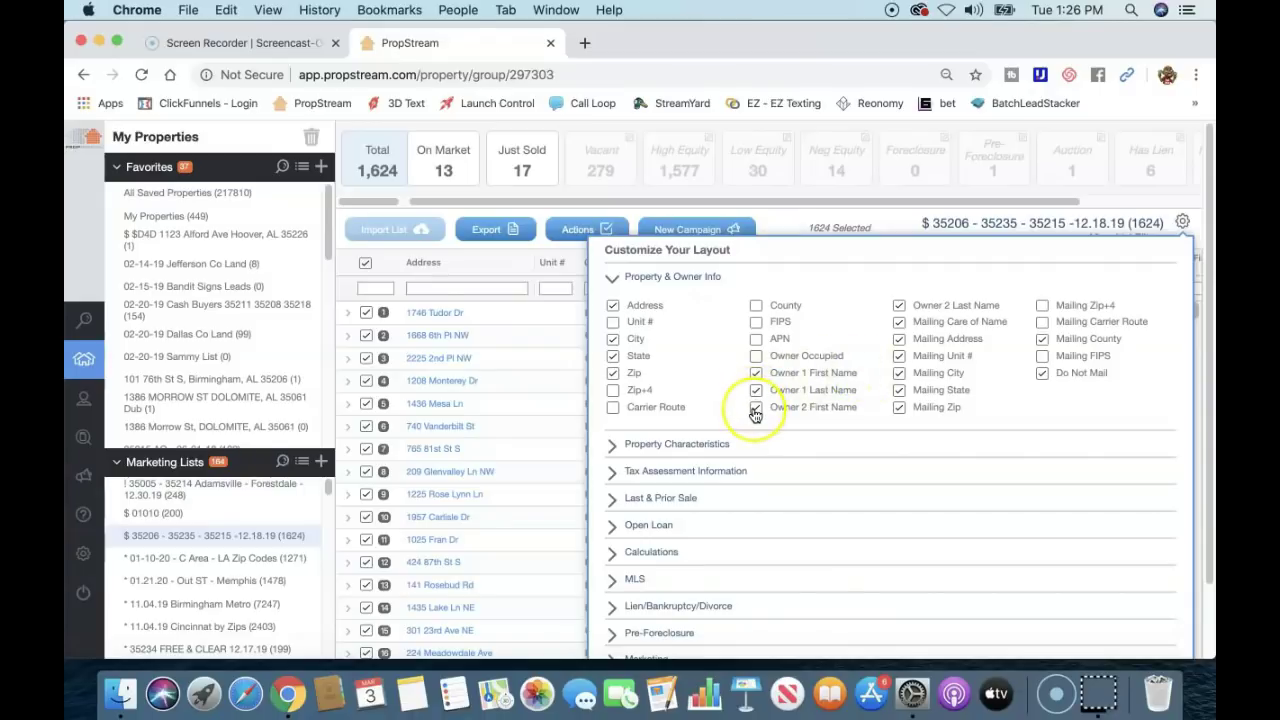
click(755, 408)
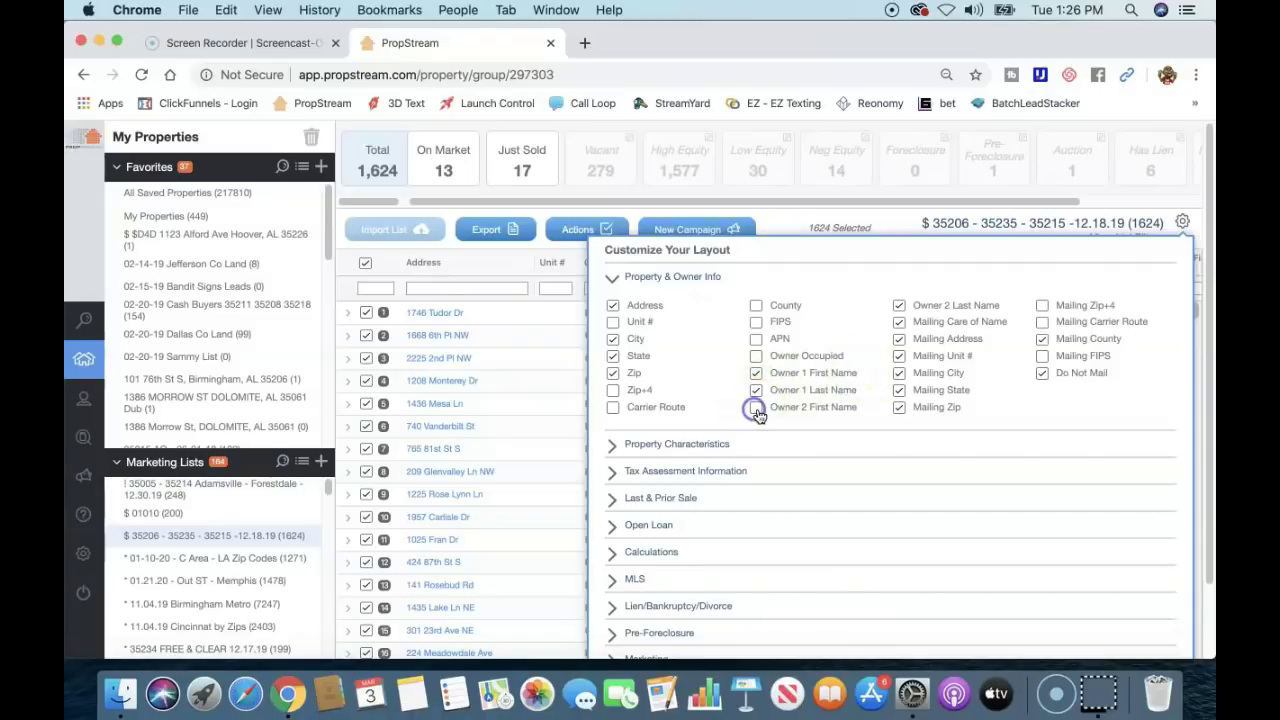
Deselect Owner 2 Last Name, Mailing Care of Name, Mailing Unit #, Mailing County and Do Not Mail, and apply the column layout
click(899, 306)
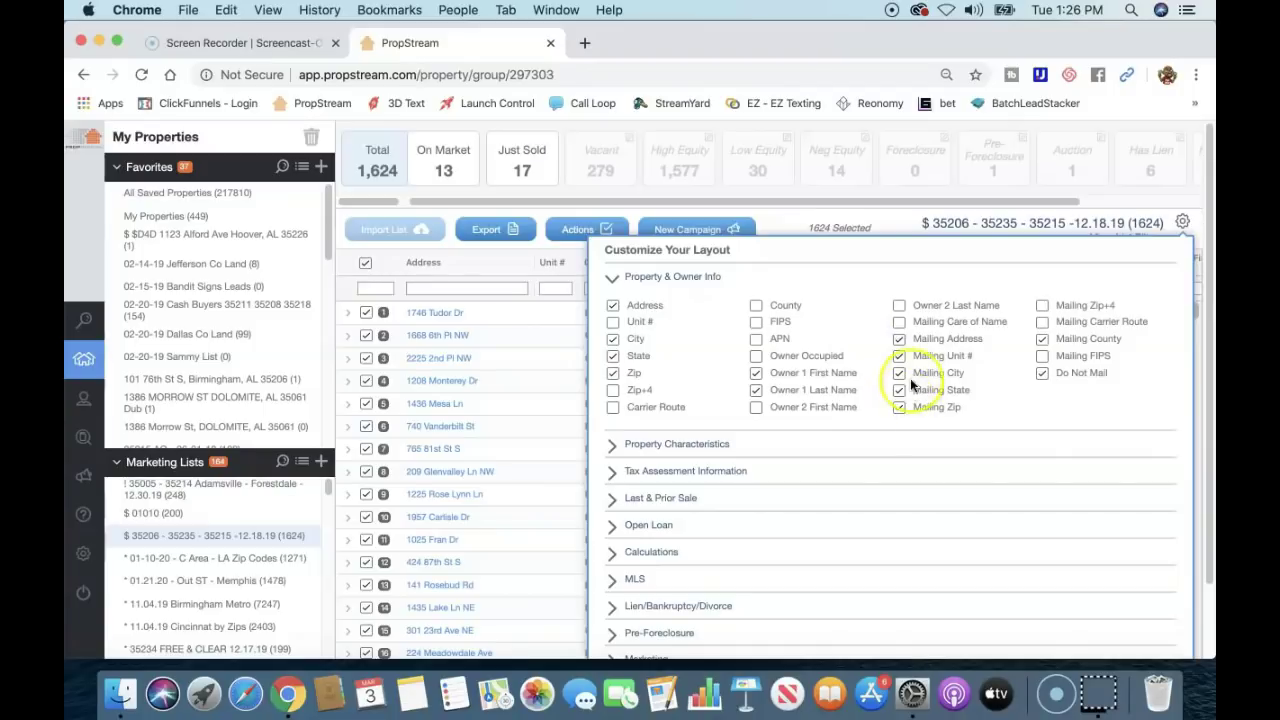
click(899, 357)
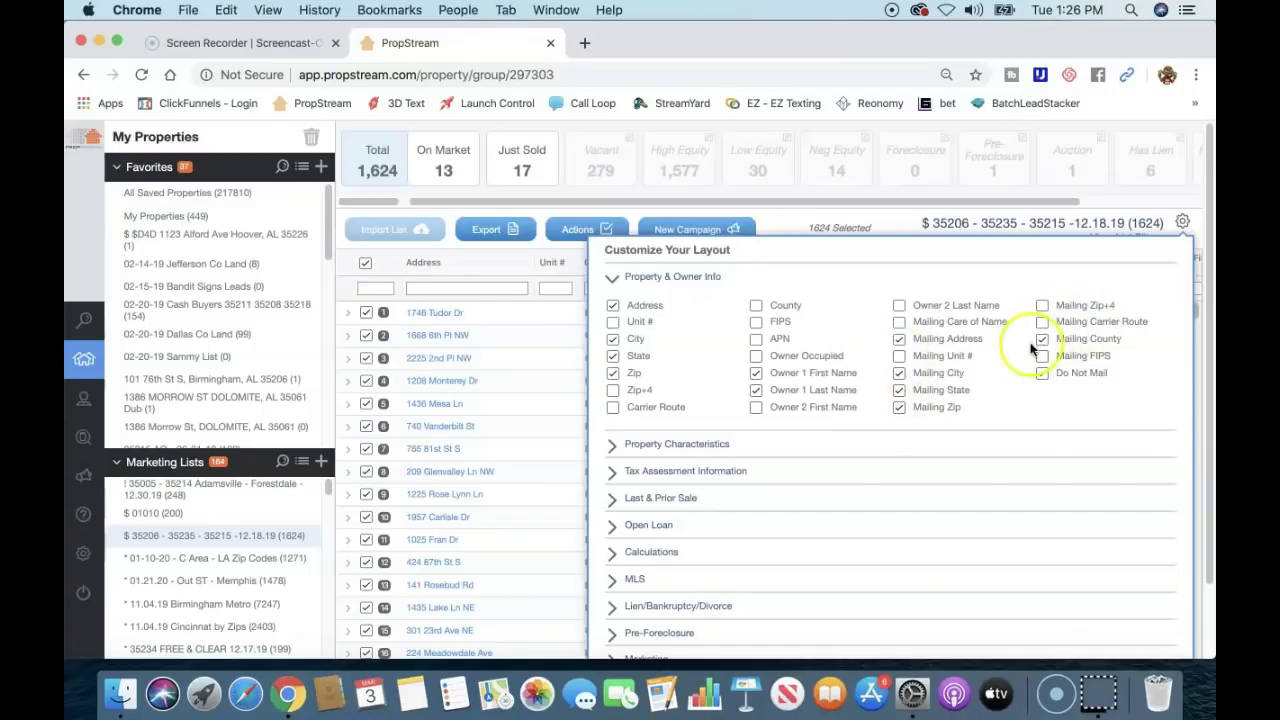
click(1043, 341)
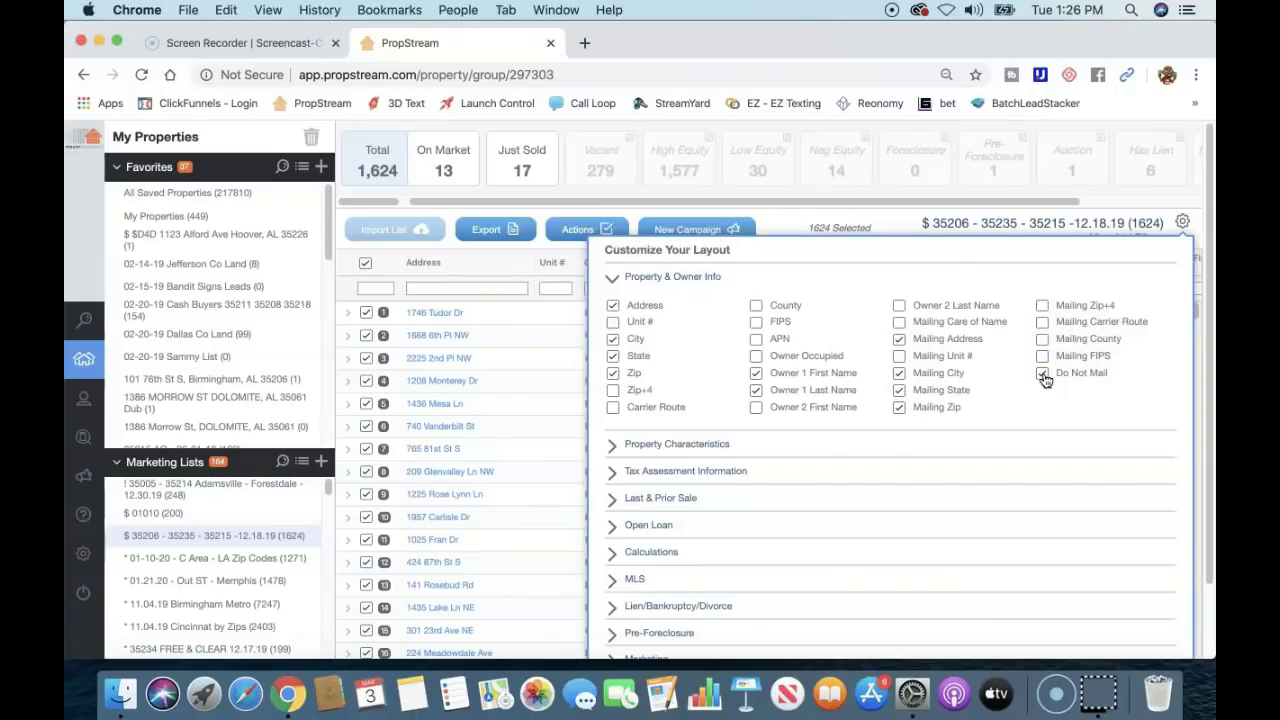
drag(1207, 337, 1175, 520)
click(1147, 610)
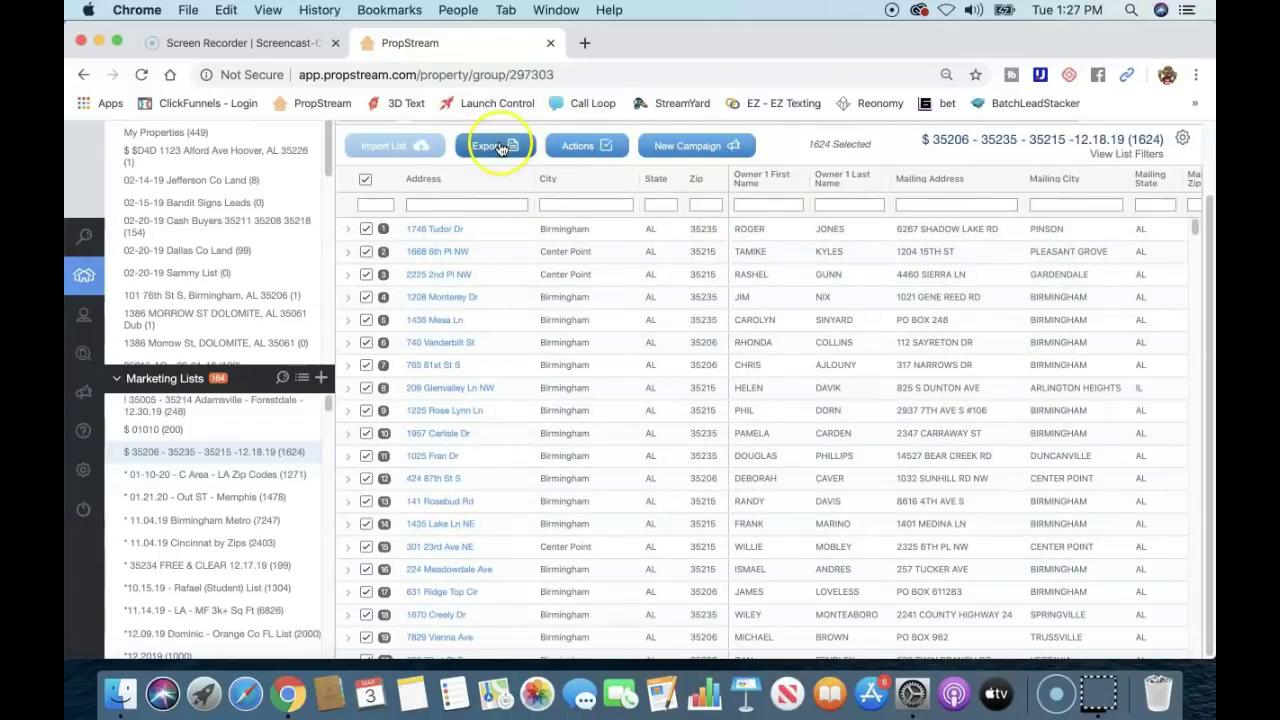
Open the exported "Property Export $+35206+-+35235+-+35215+-12.18.19.xlsx" file from the Downloads folder in Microsoft Excel
click(120, 693)
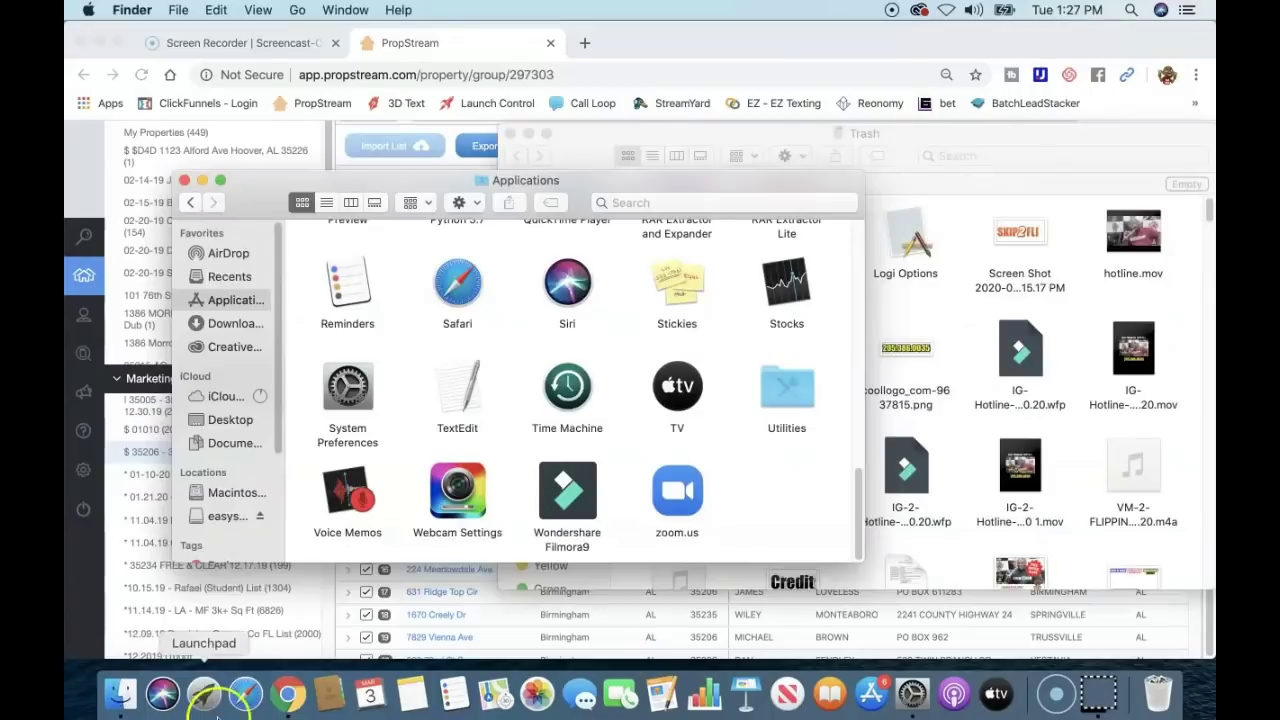
click(884, 322)
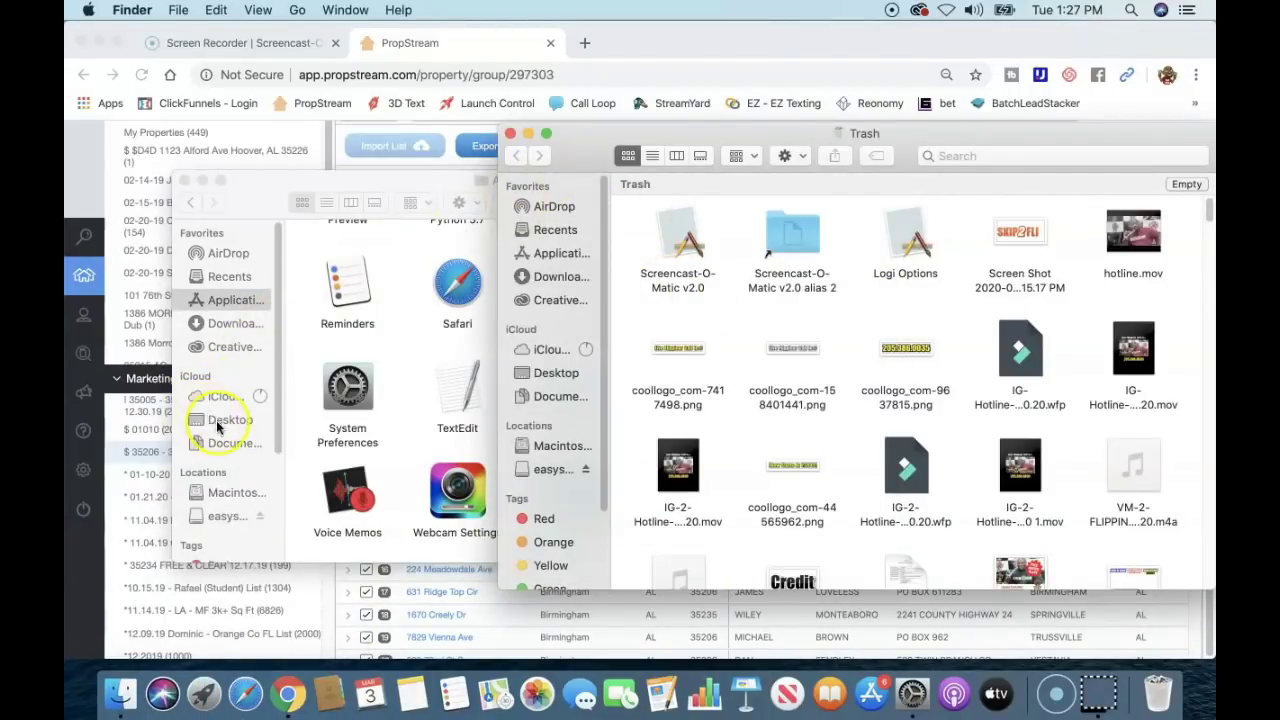
click(237, 323)
click(237, 323)
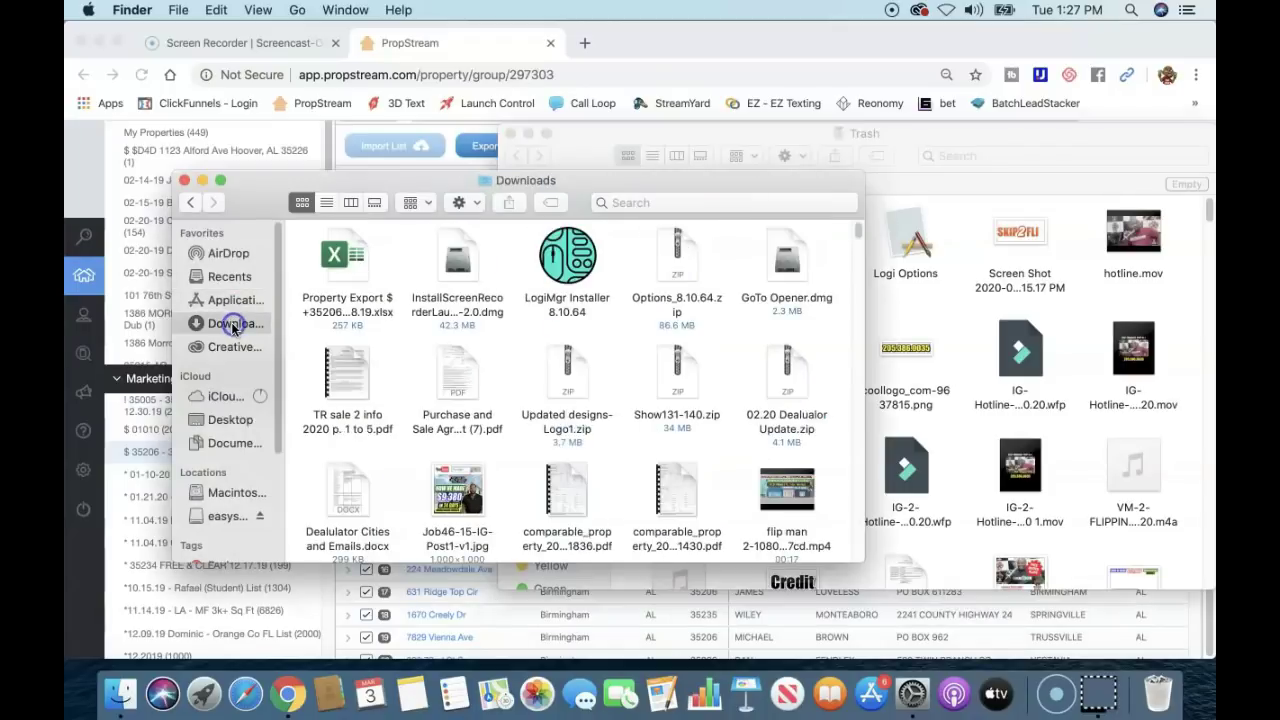
right_click(353, 262)
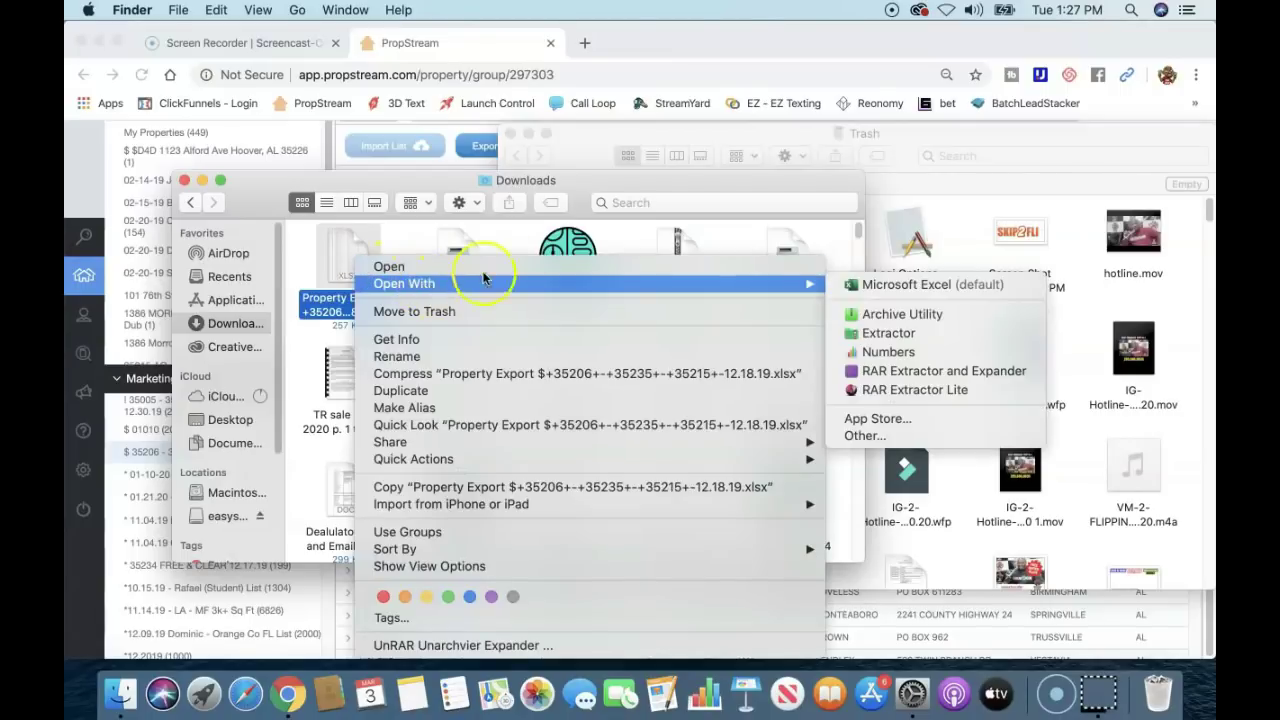
mouse_move(800, 284)
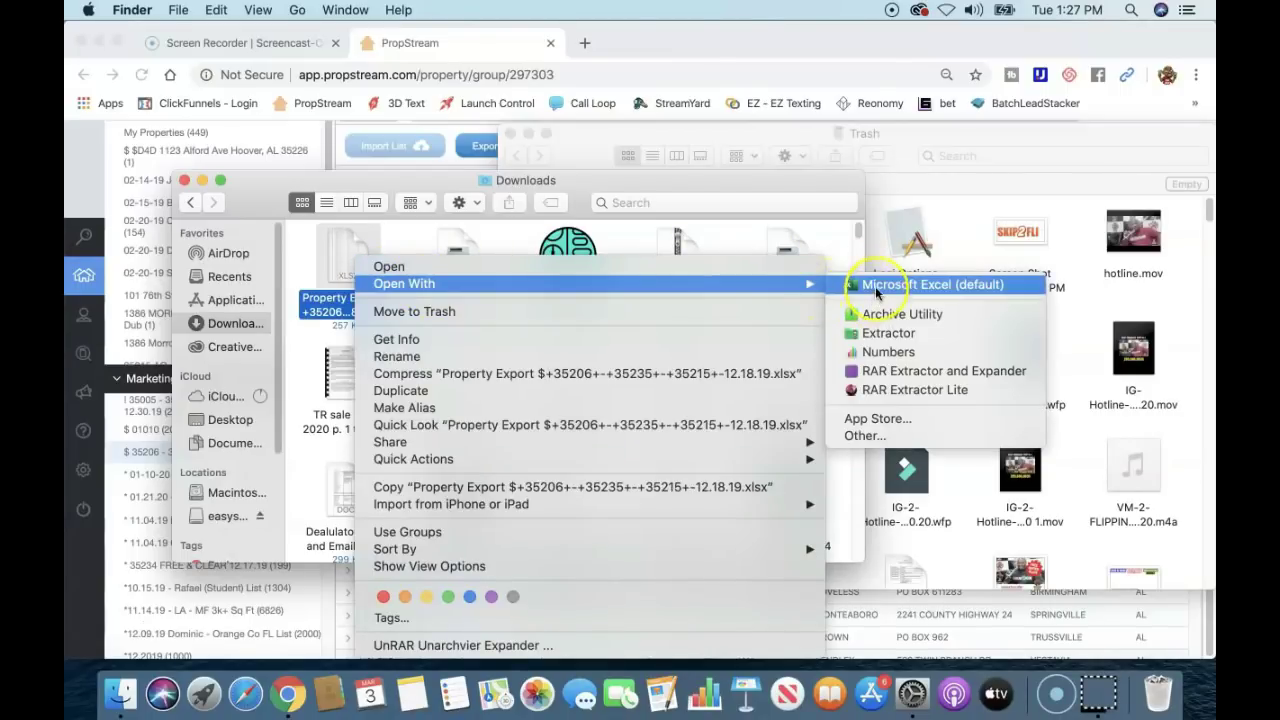
click(848, 291)
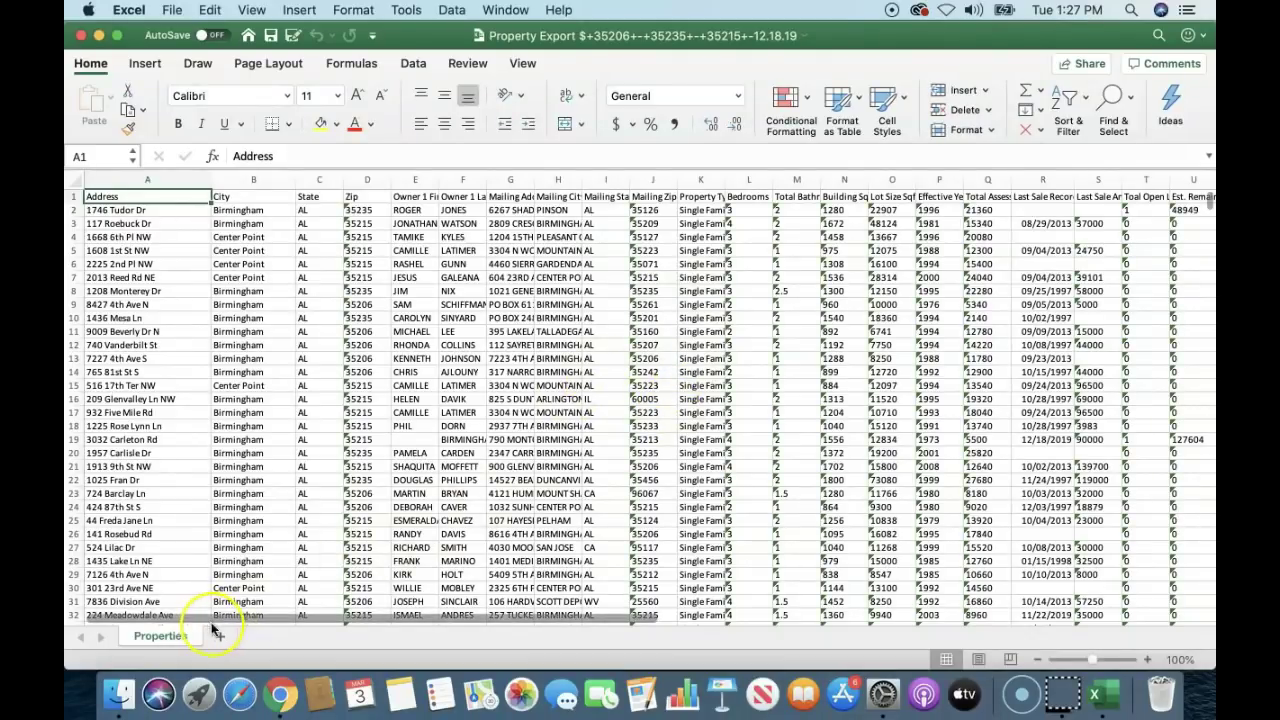
Delete all columns from Property Type (K) through Method of Add (AE) in the exported spreadsheet
drag(221, 621, 251, 543)
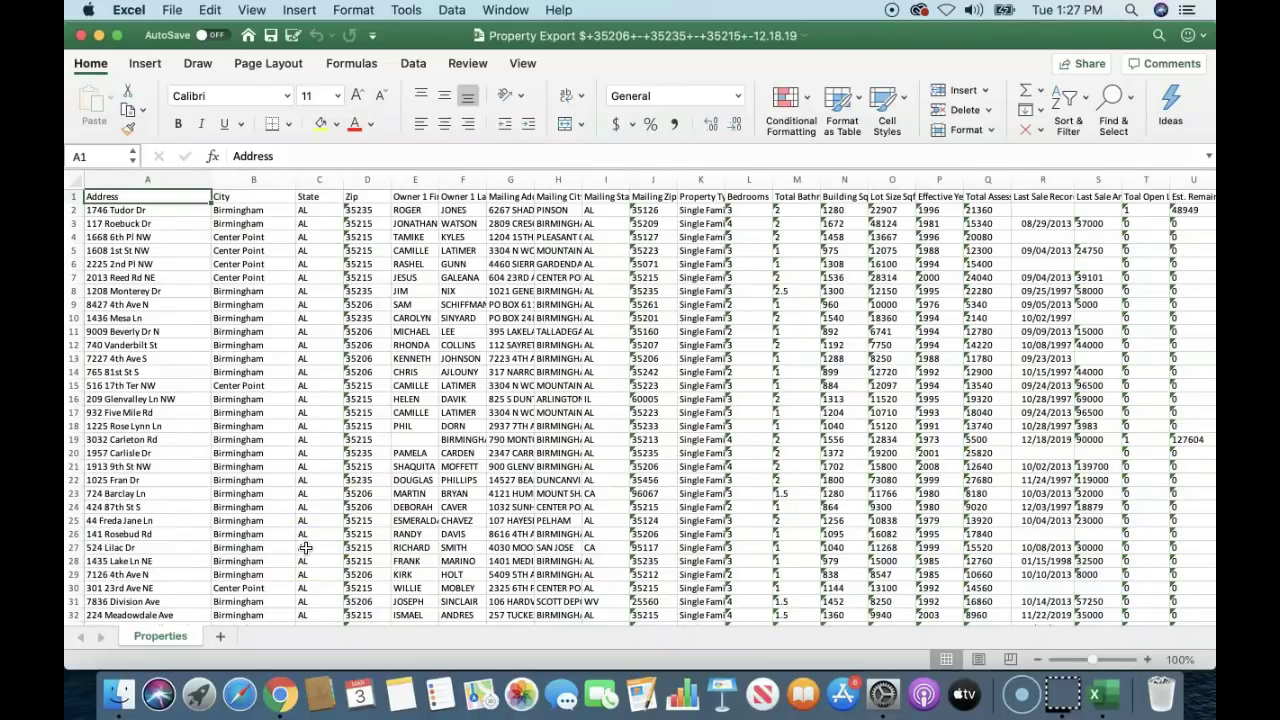
click(398, 632)
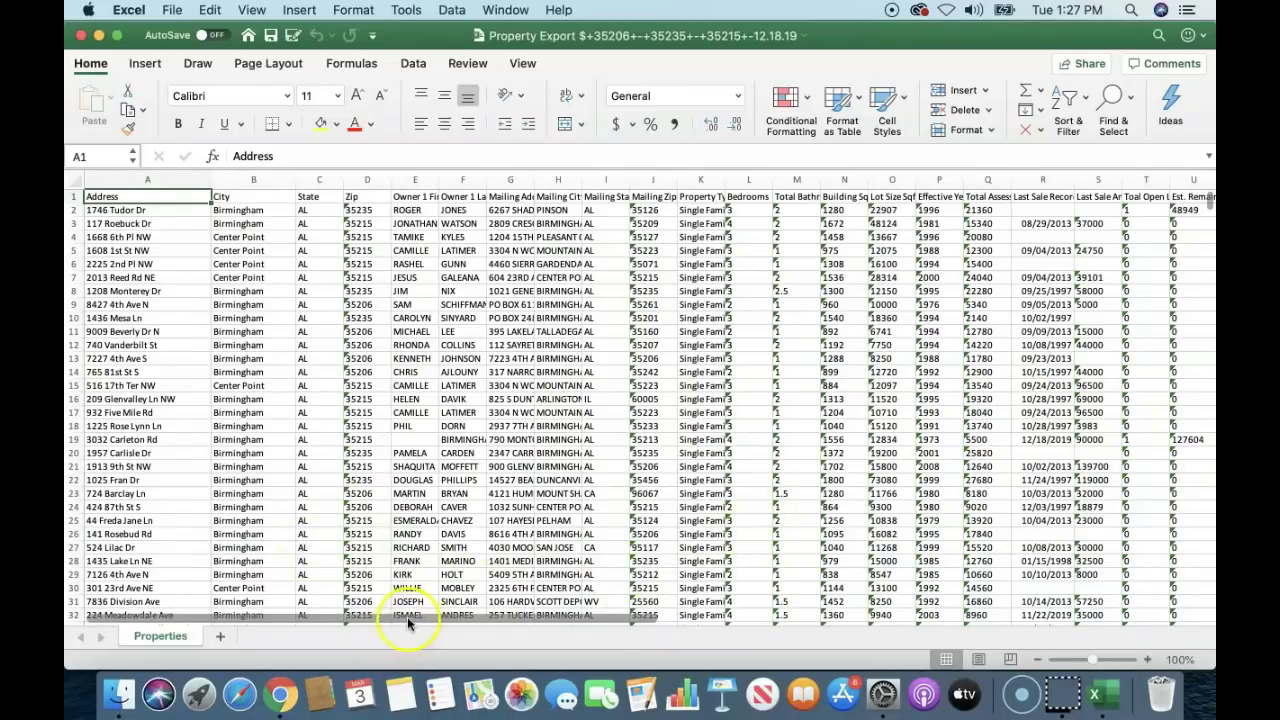
drag(408, 622, 218, 587)
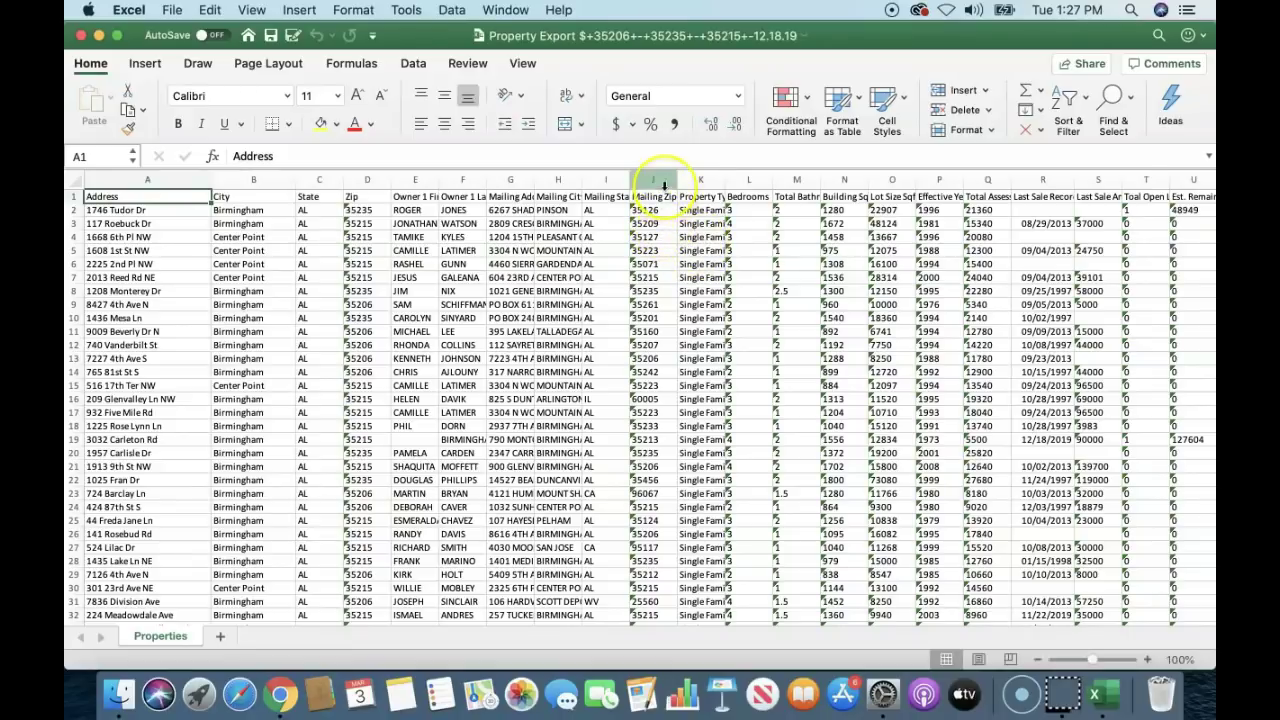
click(707, 180)
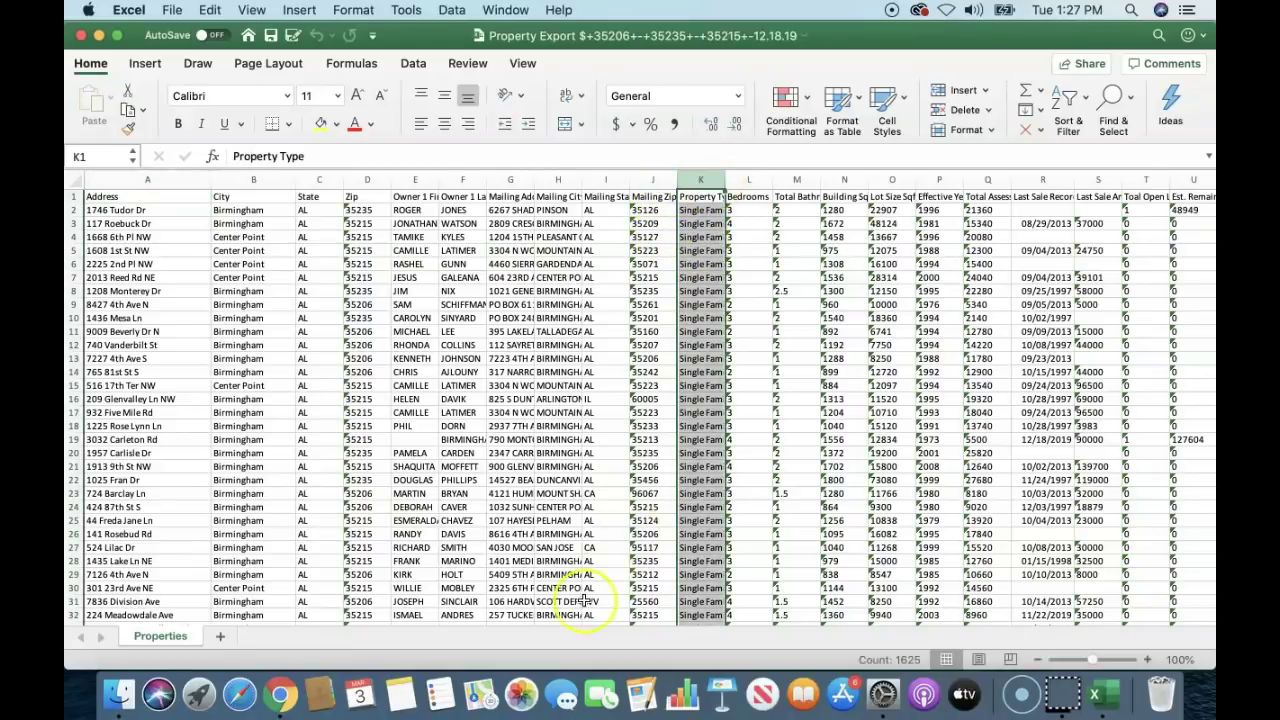
drag(536, 621, 1014, 449)
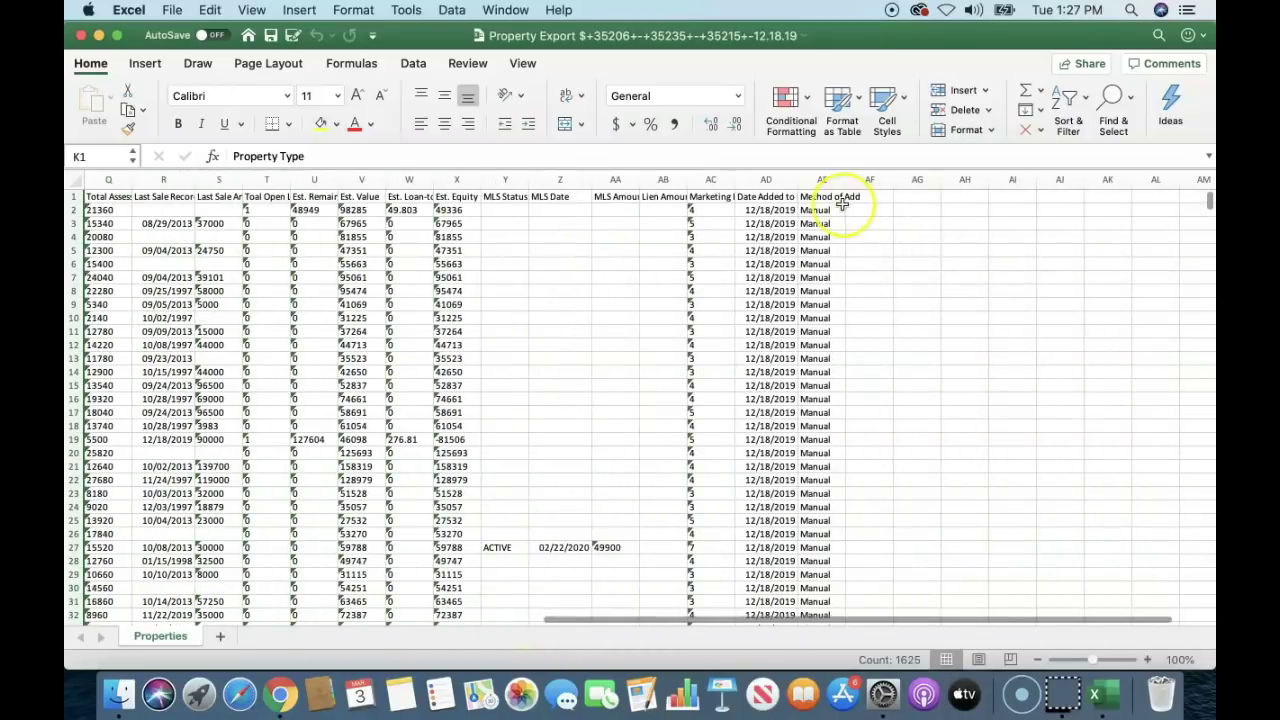
shift+click(815, 180)
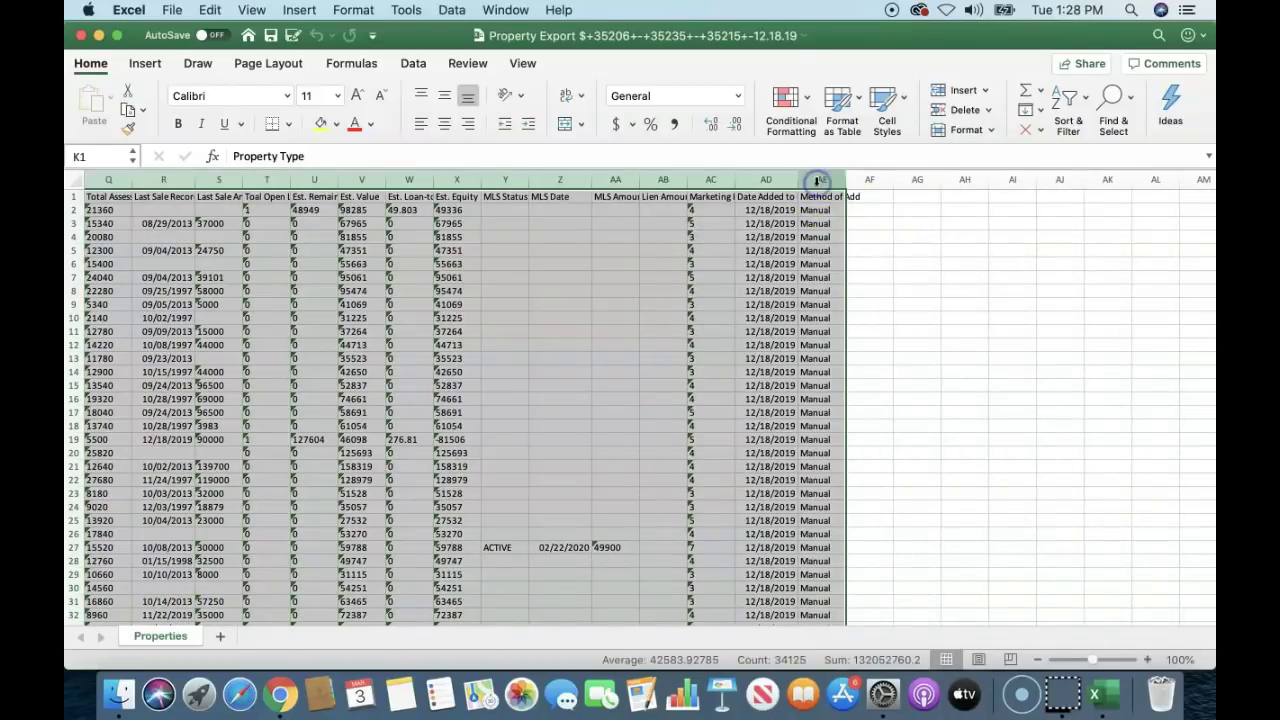
right_click(815, 180)
click(848, 287)
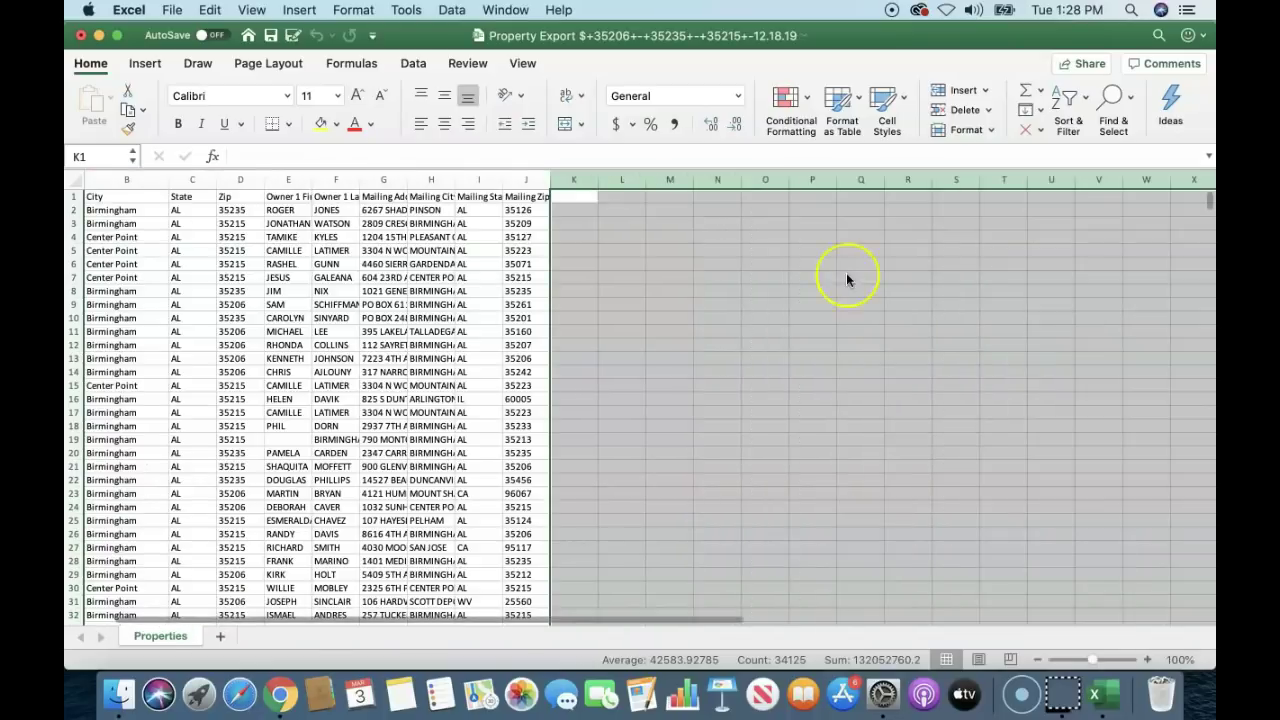
Widen the owner name and mailing columns E to J to fit their contents, and save the workbook
drag(557, 617, 343, 643)
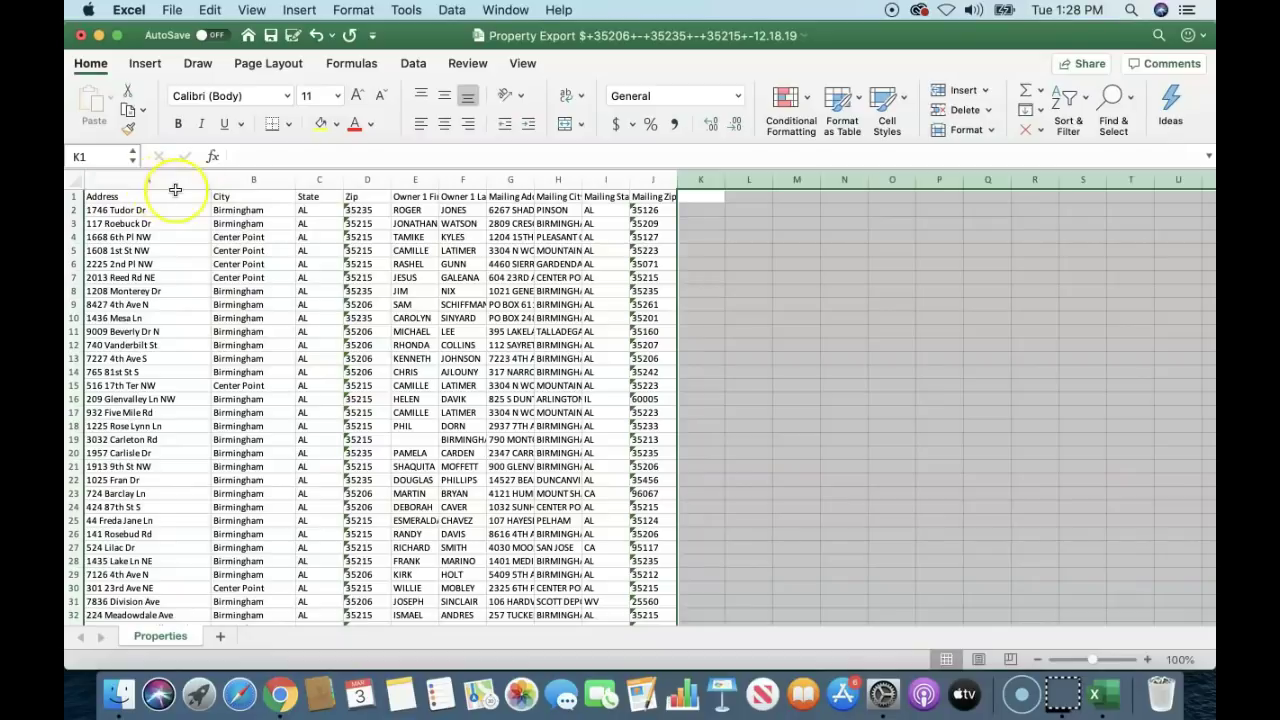
click(408, 180)
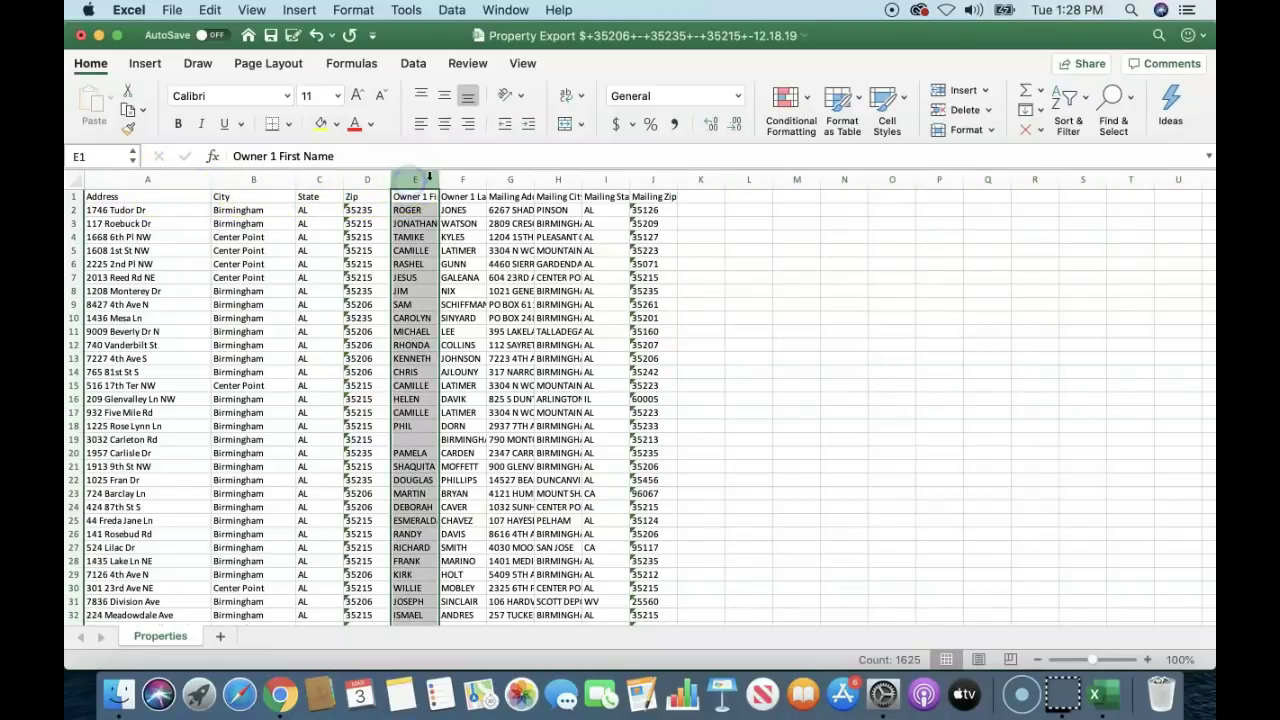
drag(437, 179, 993, 172)
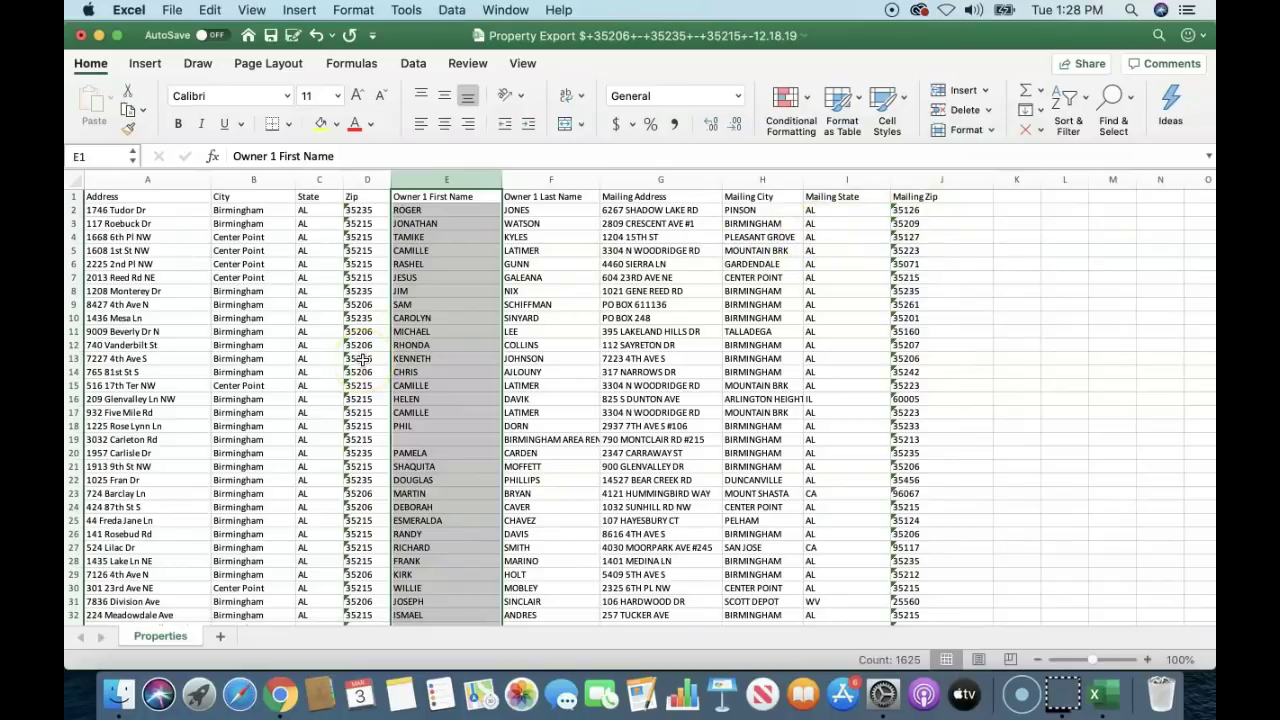
click(170, 9)
click(195, 125)
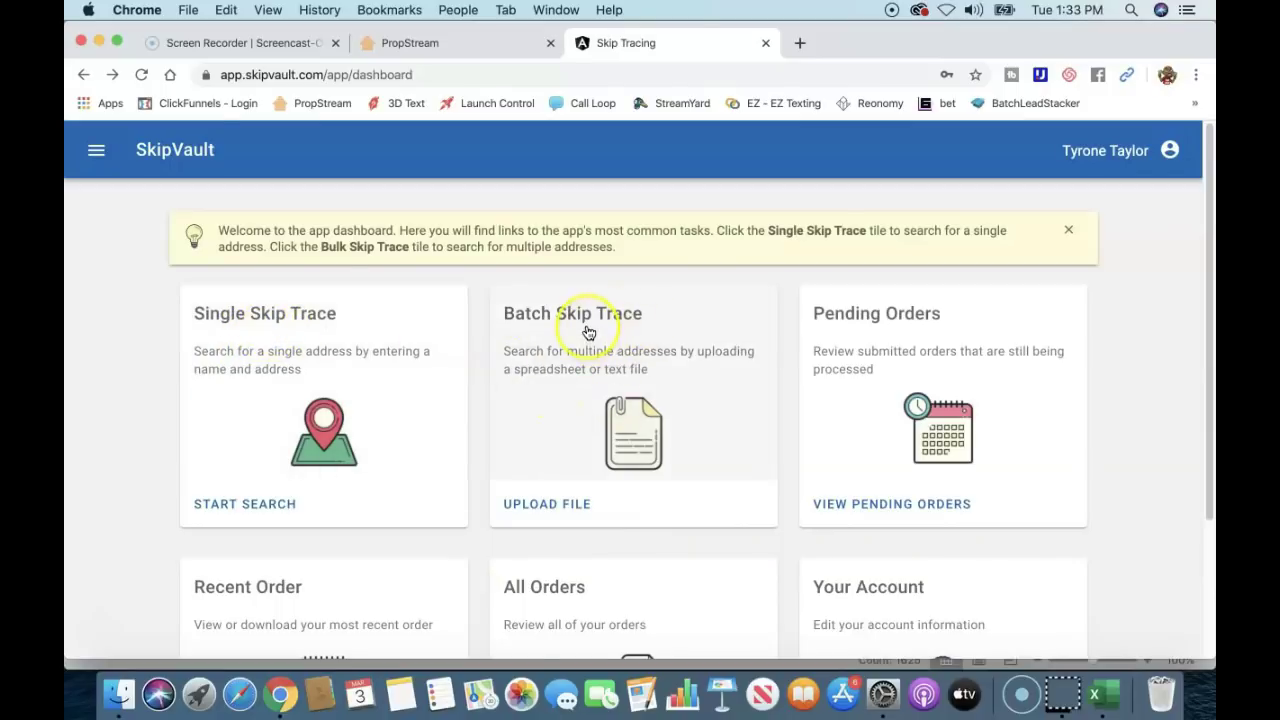
Start a batch skip trace in SkipVault and upload the Property Export xlsx file from the Downloads folder
click(556, 514)
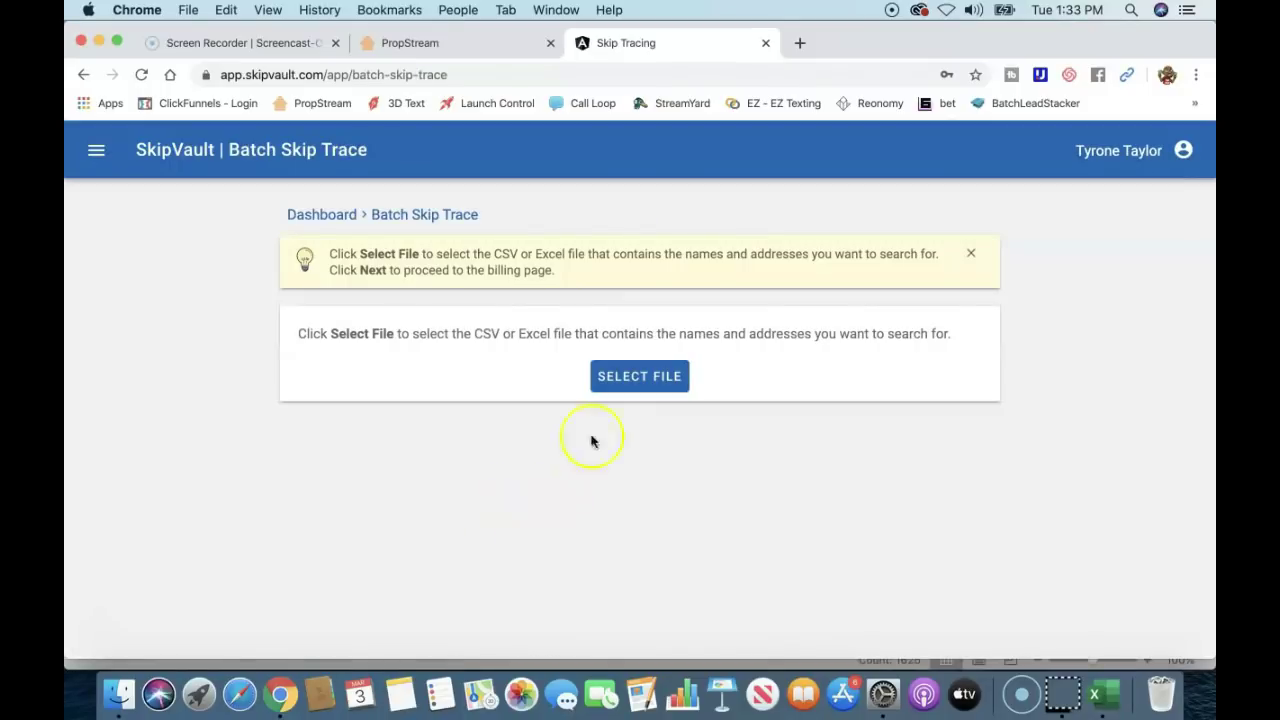
click(640, 375)
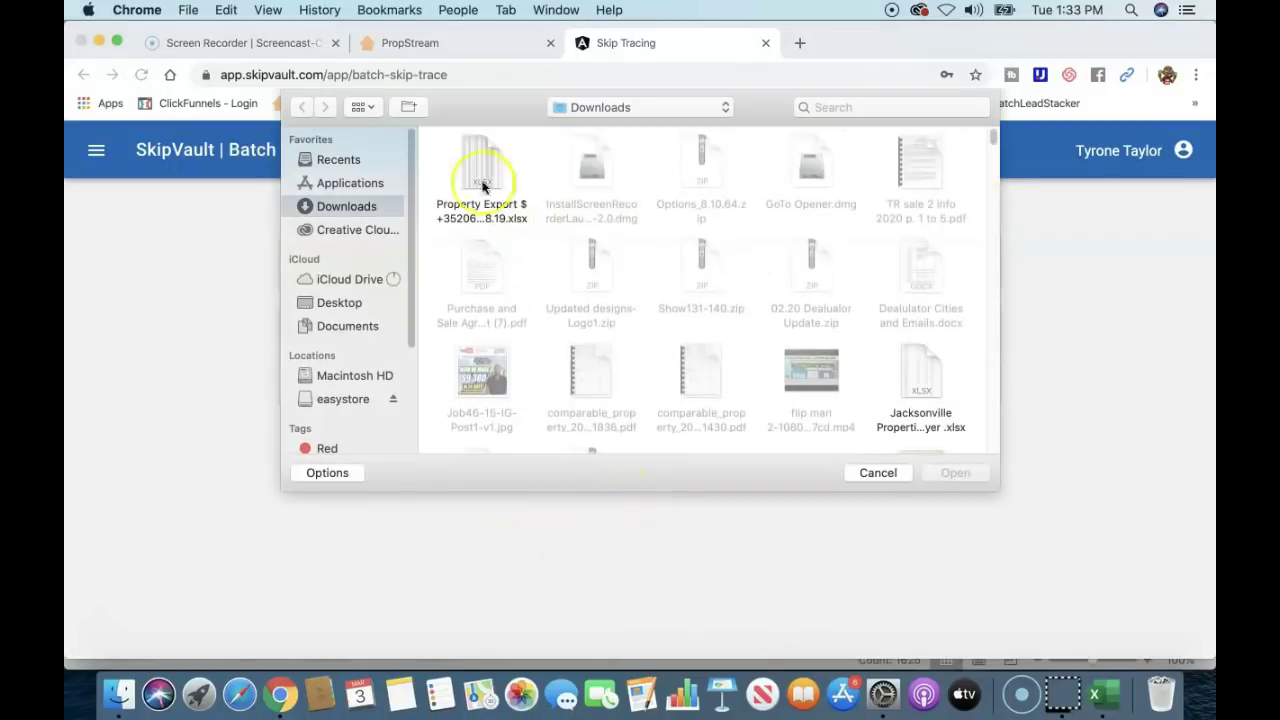
click(477, 175)
click(937, 475)
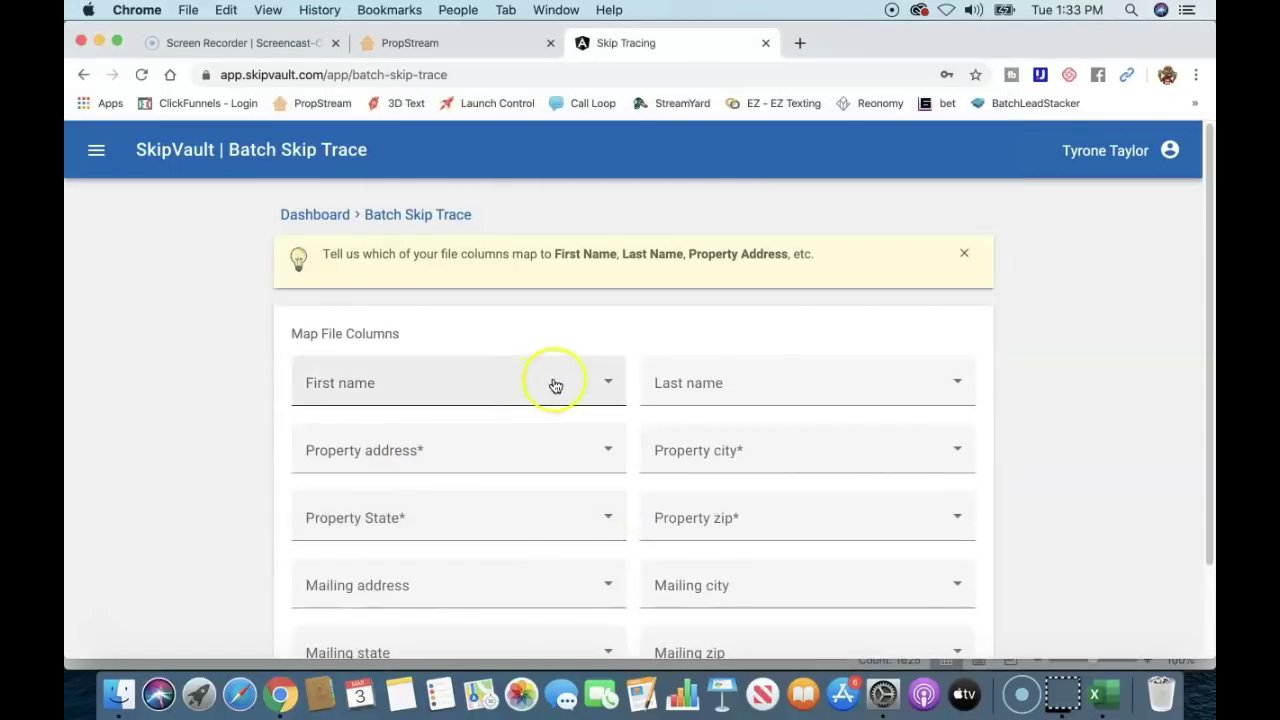
Map the First name field to Owner 1 First Name and the Last name field to Owner 1 Last Name
click(606, 381)
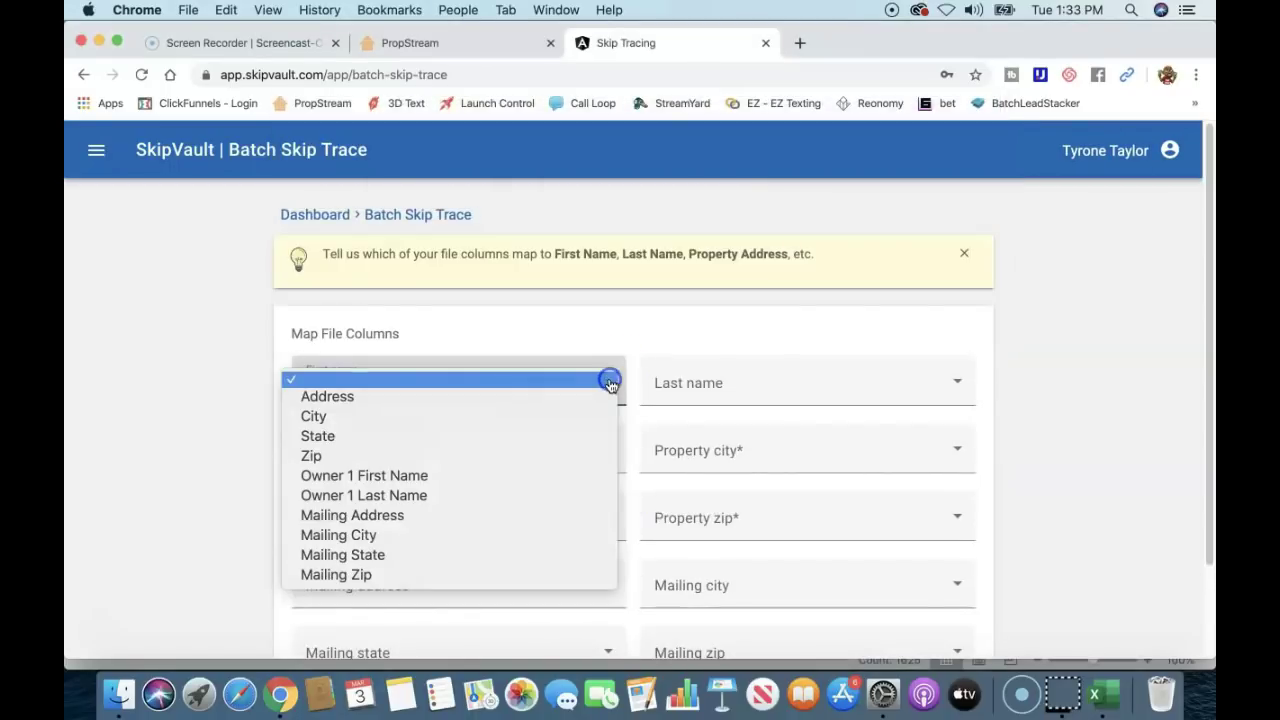
click(489, 478)
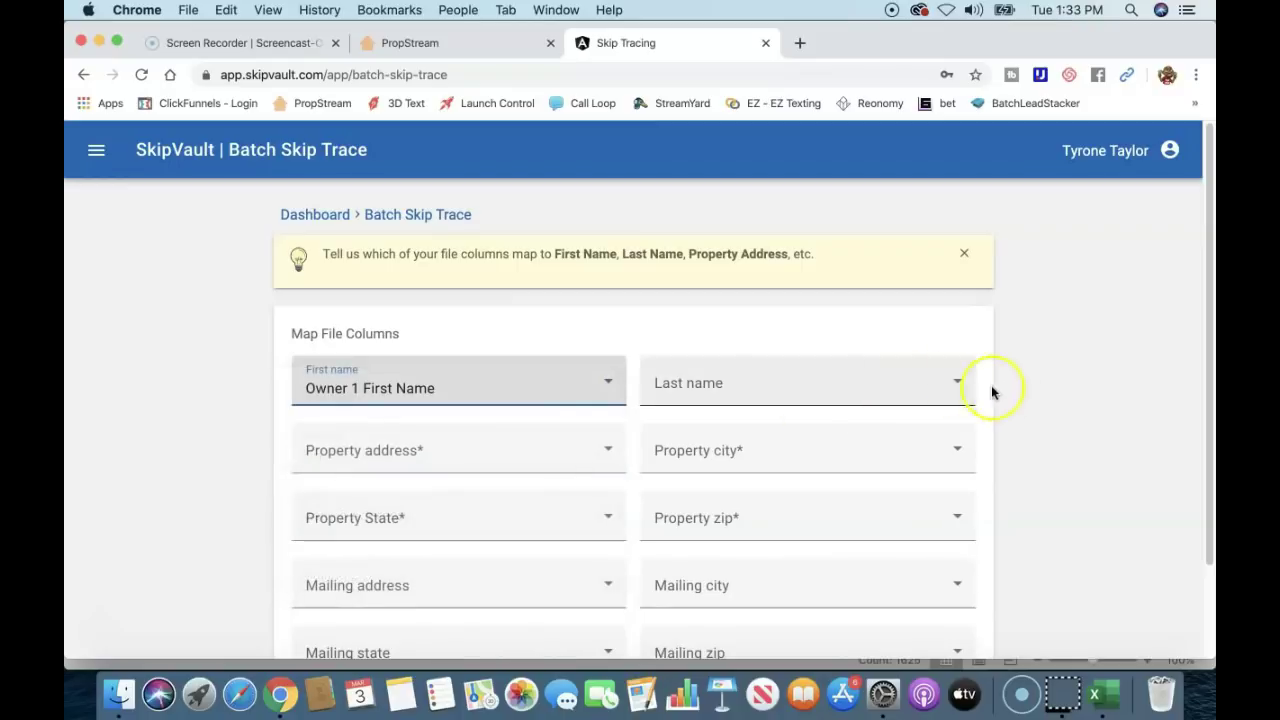
click(960, 386)
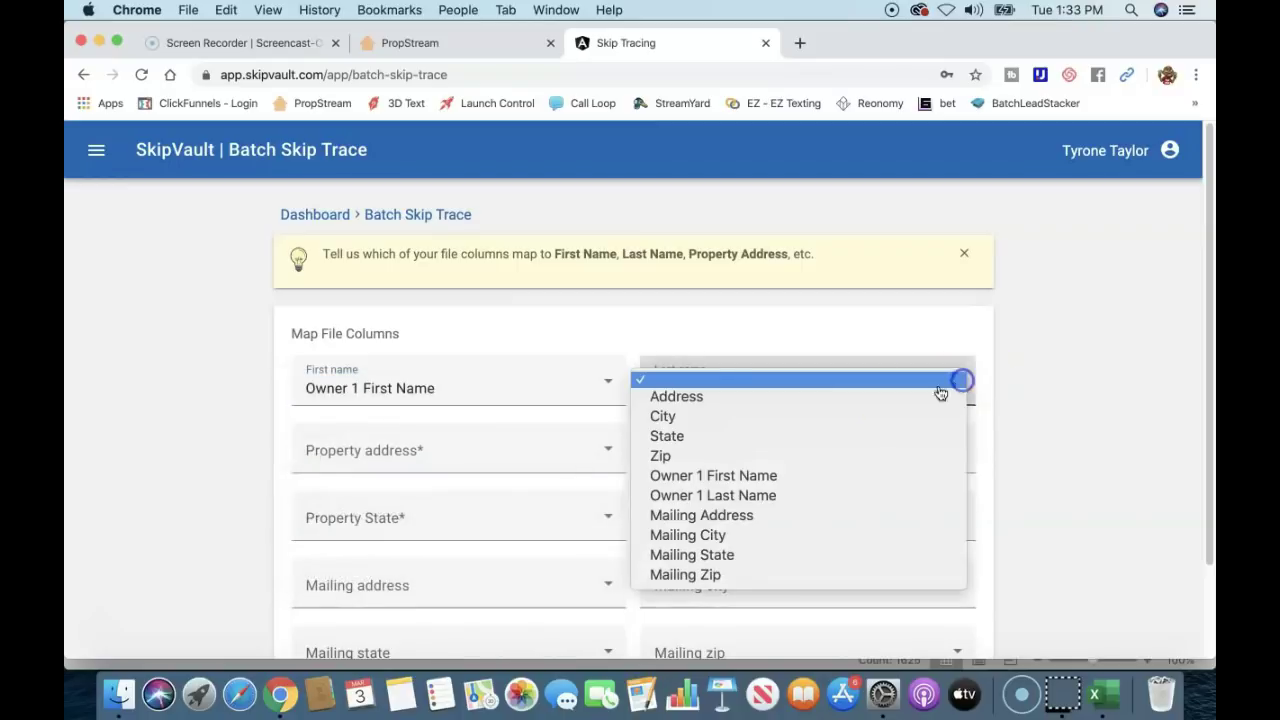
click(766, 495)
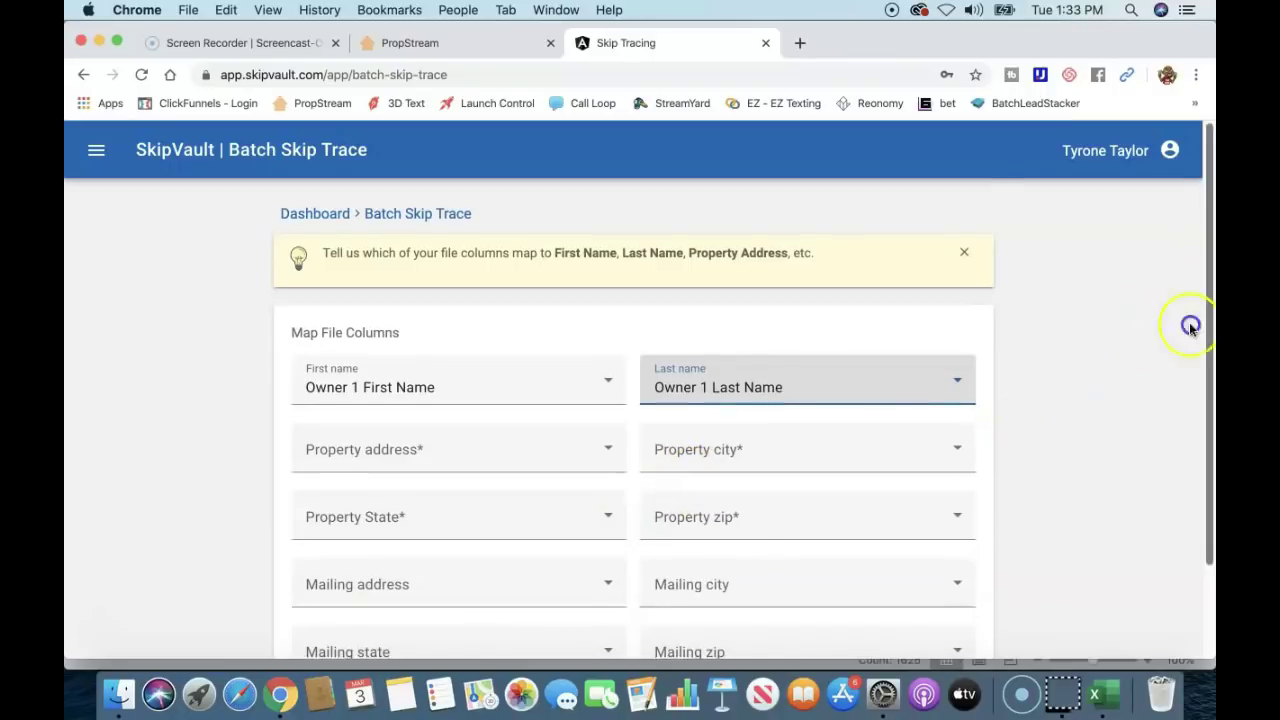
Map the Mailing address field to the Mailing Address column and the Mailing state field to Mailing State
scroll(1186, 400, down, 2)
click(604, 481)
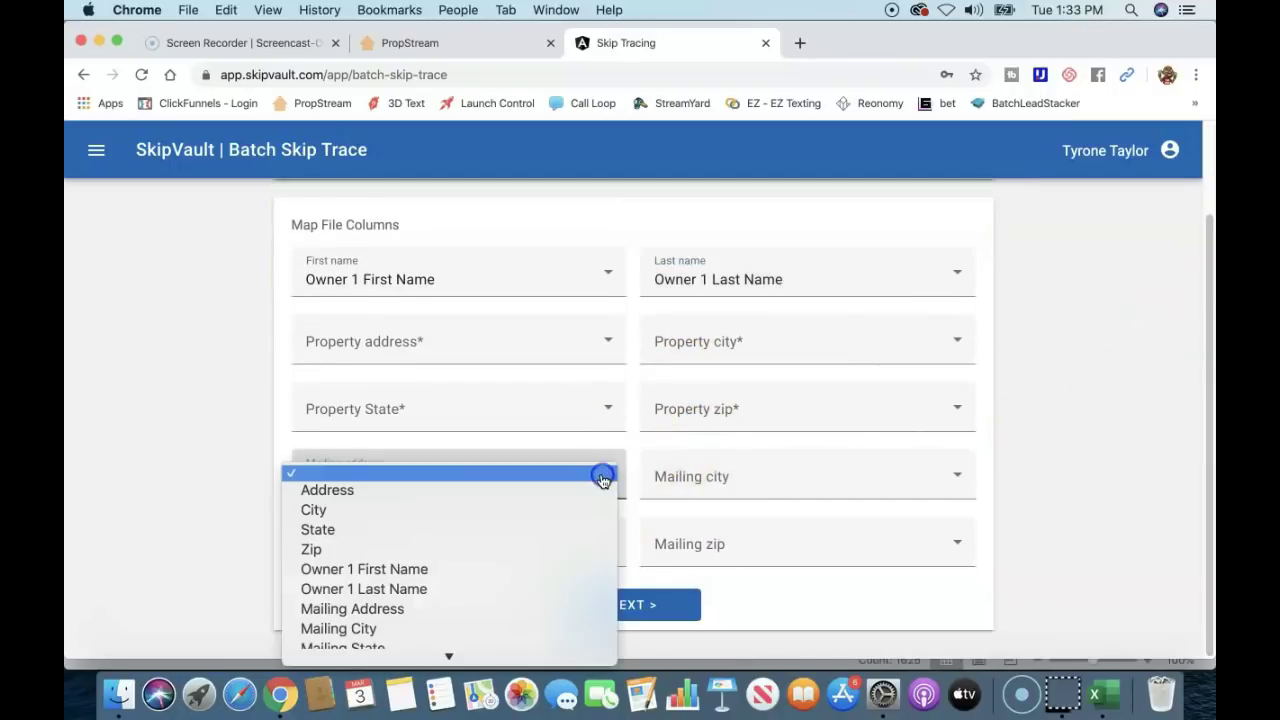
click(419, 612)
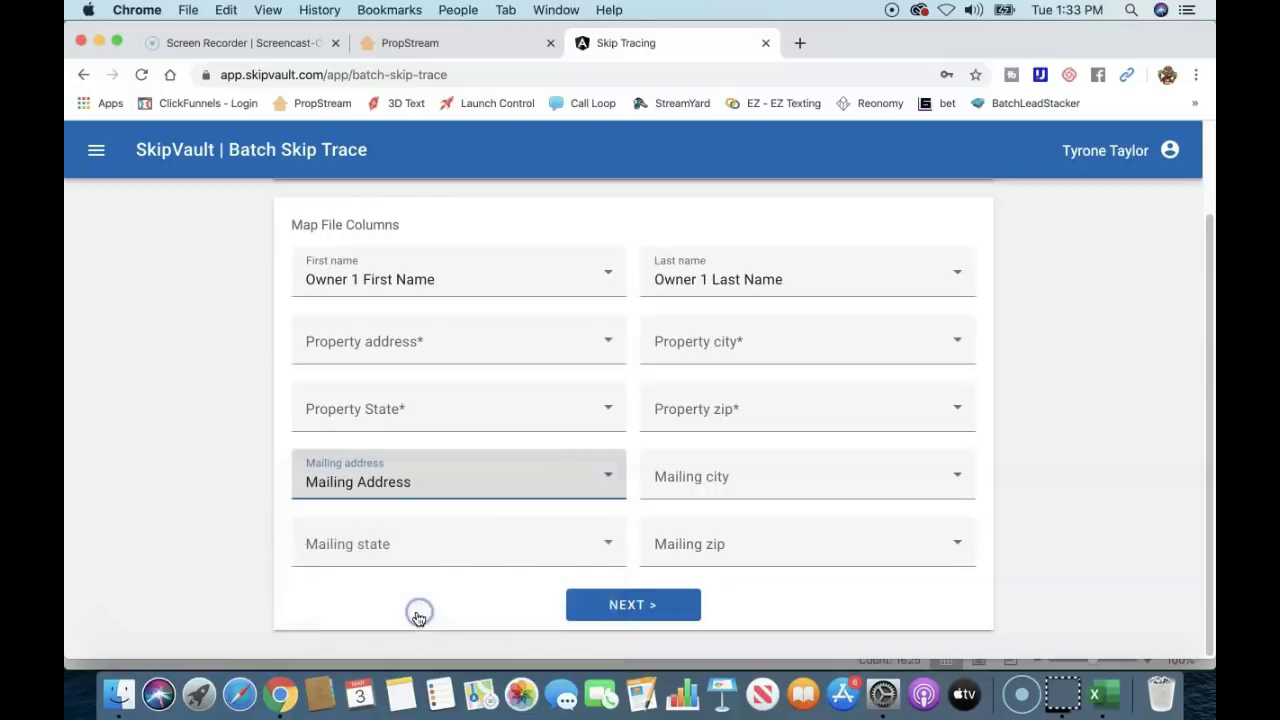
click(604, 544)
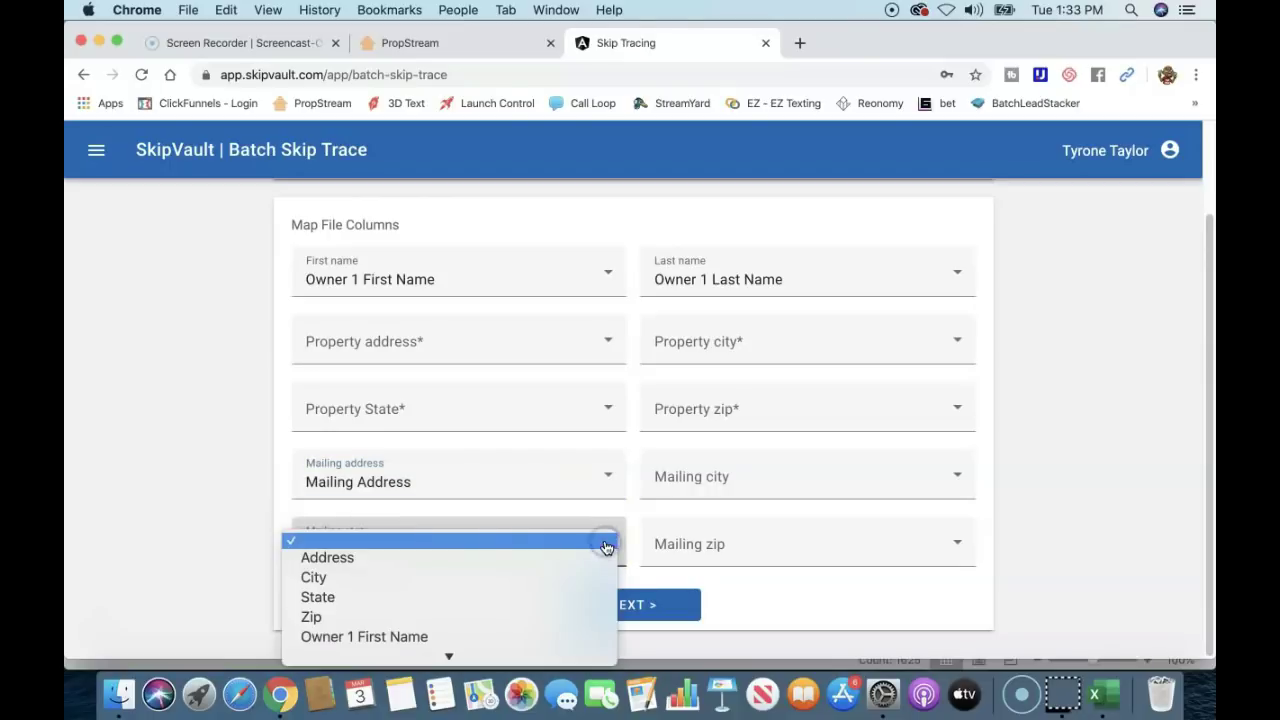
mouse_move(445, 658)
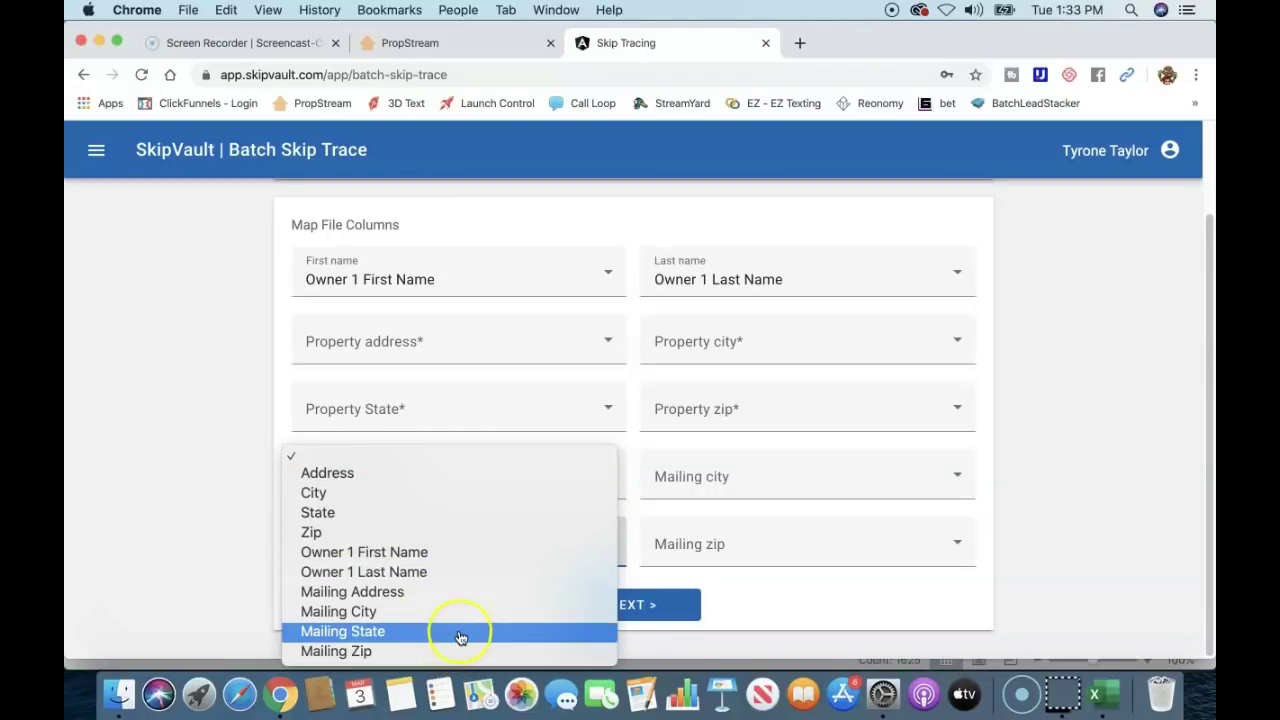
click(455, 631)
Map the Mailing city field to Mailing City and the Mailing zip field to Mailing Zip, and try to submit the mapping
click(957, 480)
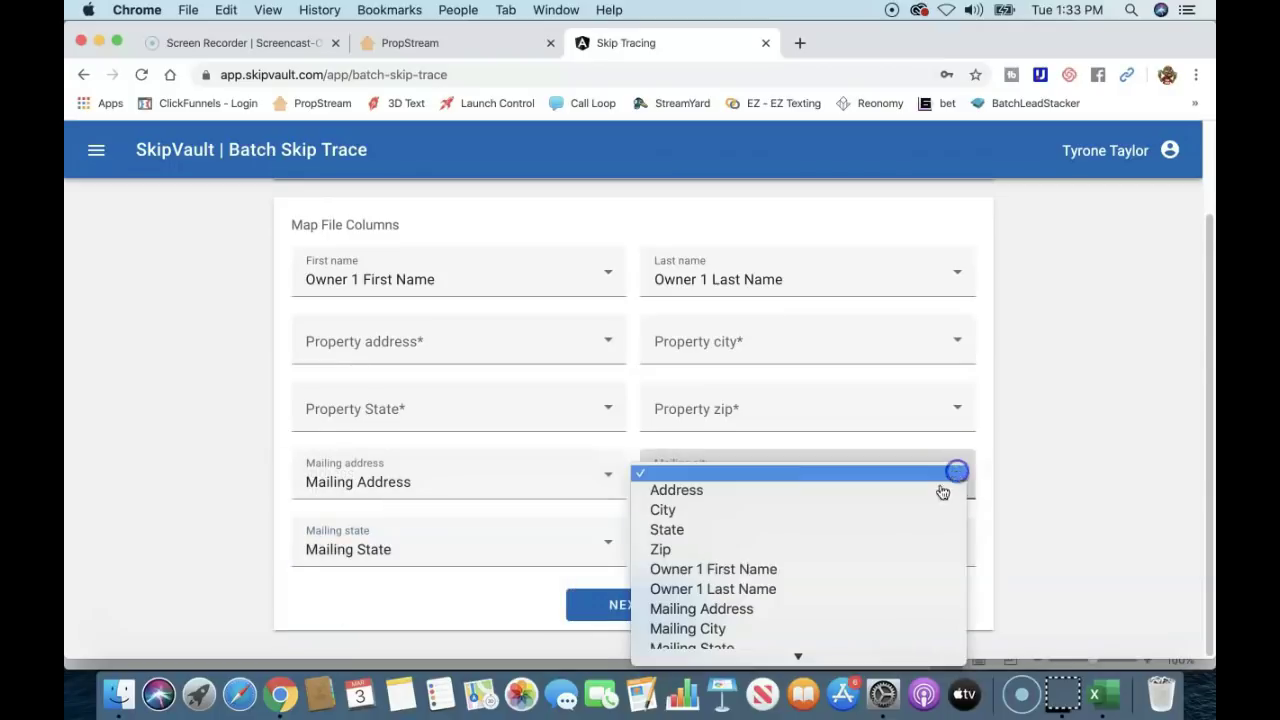
click(806, 636)
click(950, 547)
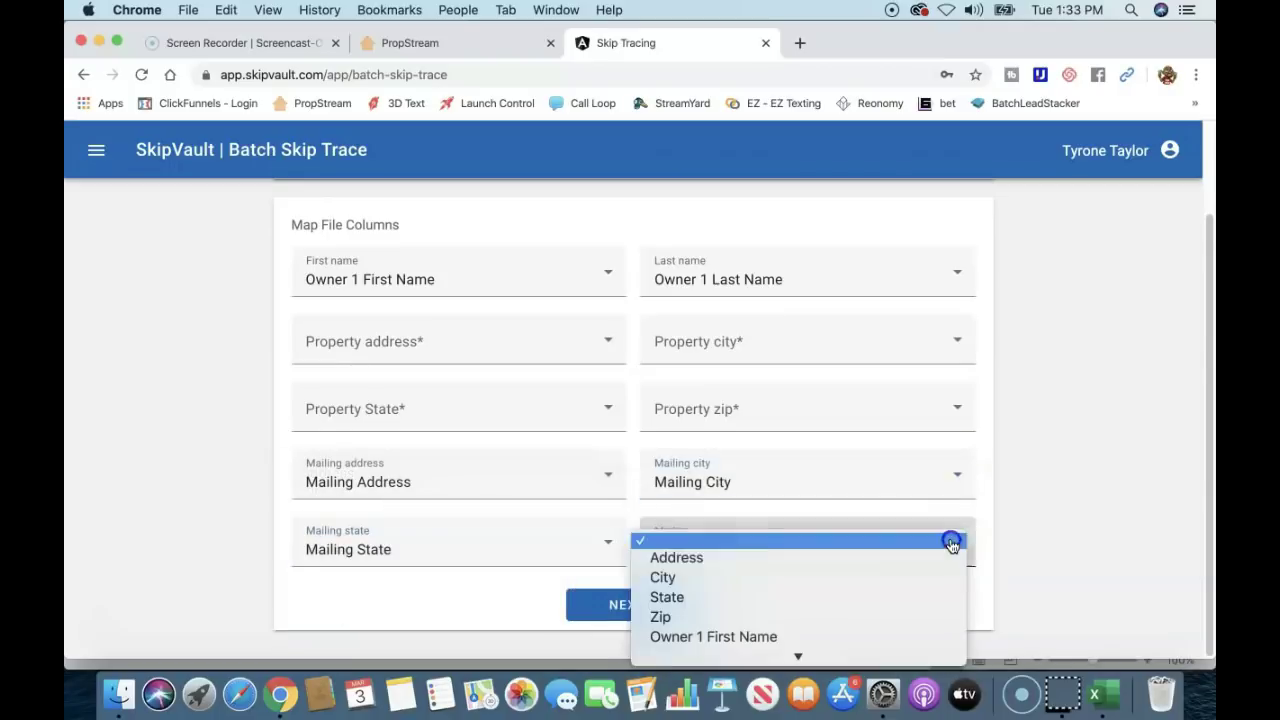
mouse_move(809, 655)
click(700, 651)
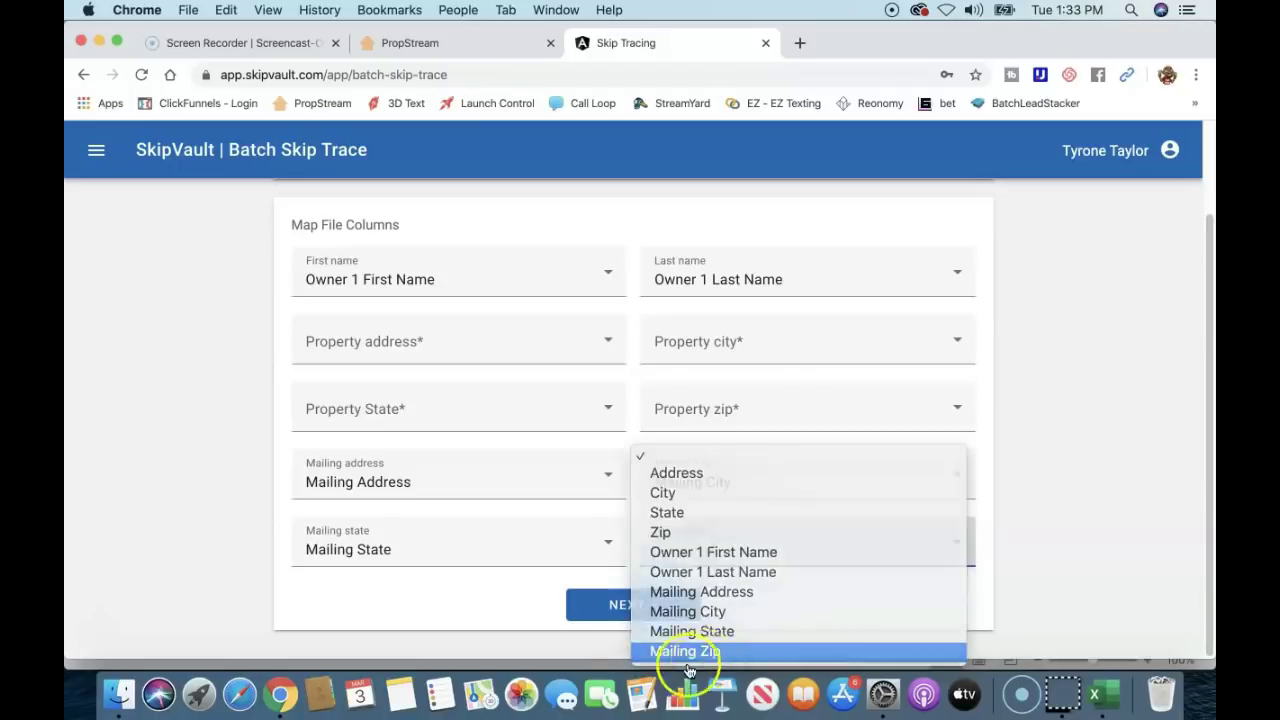
click(622, 606)
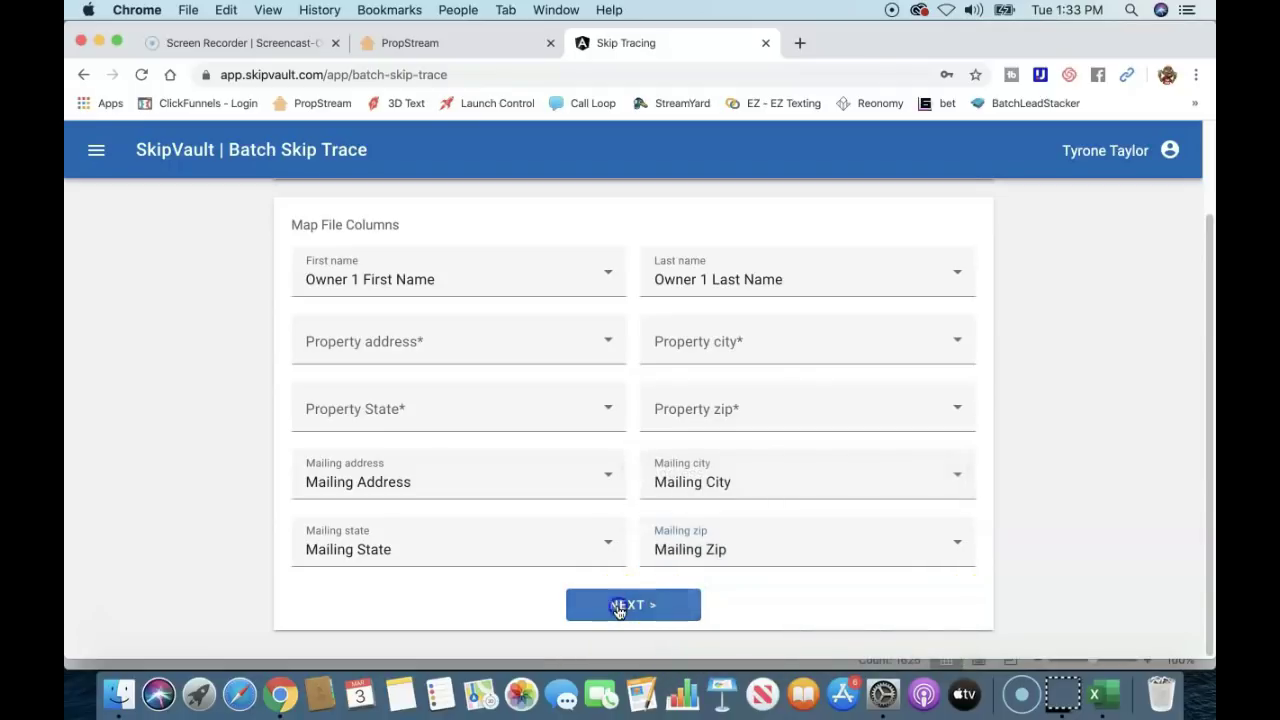
Map the required property address, state, city and zip fields to the Address, State, City and Zip columns
click(608, 343)
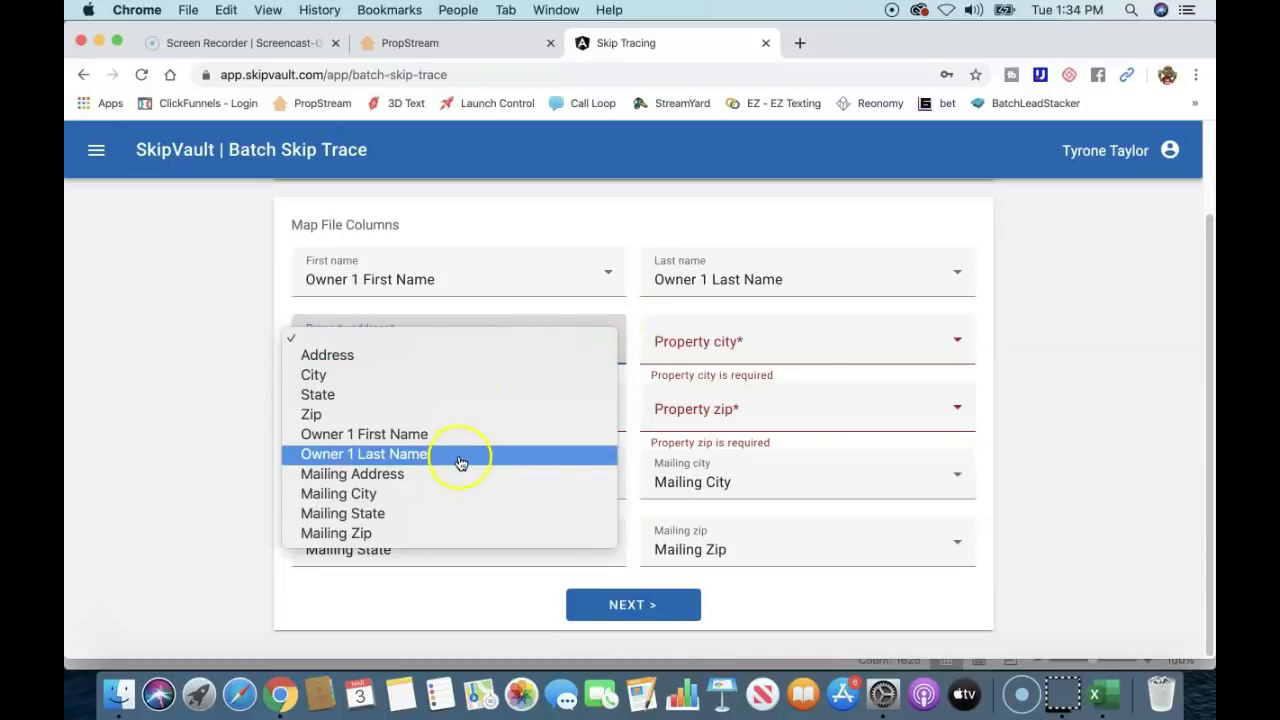
click(514, 355)
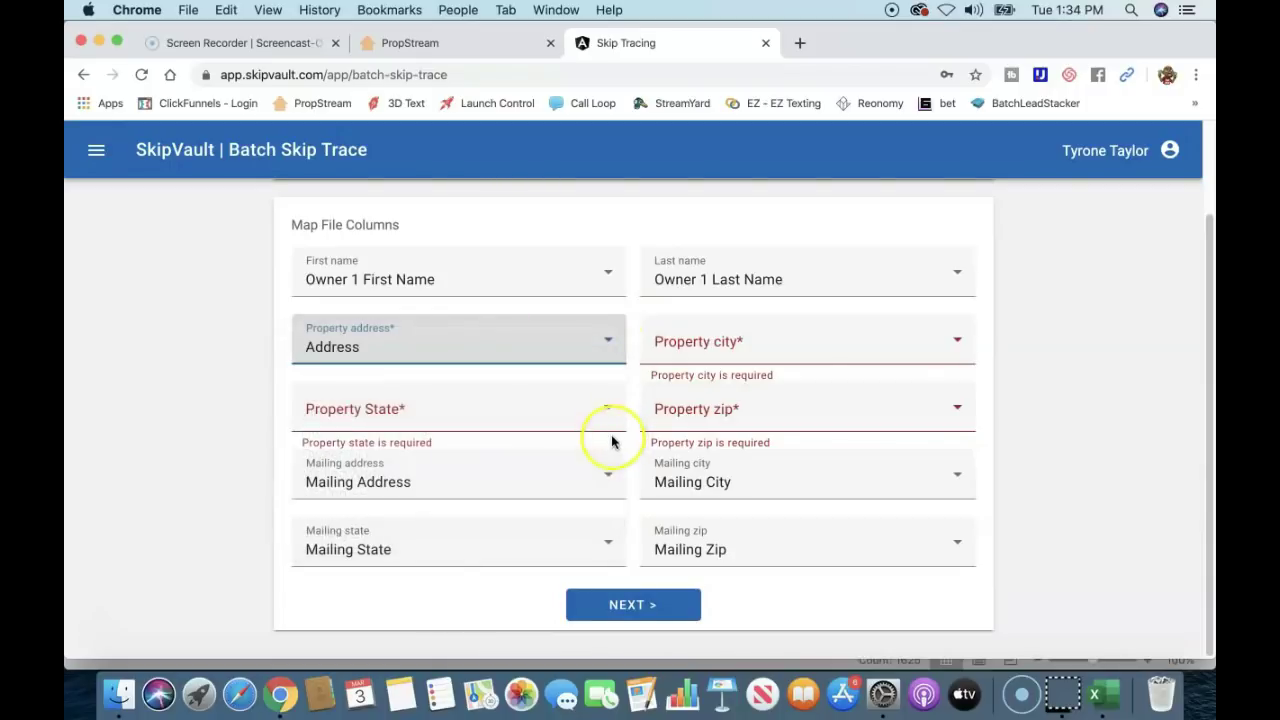
click(607, 415)
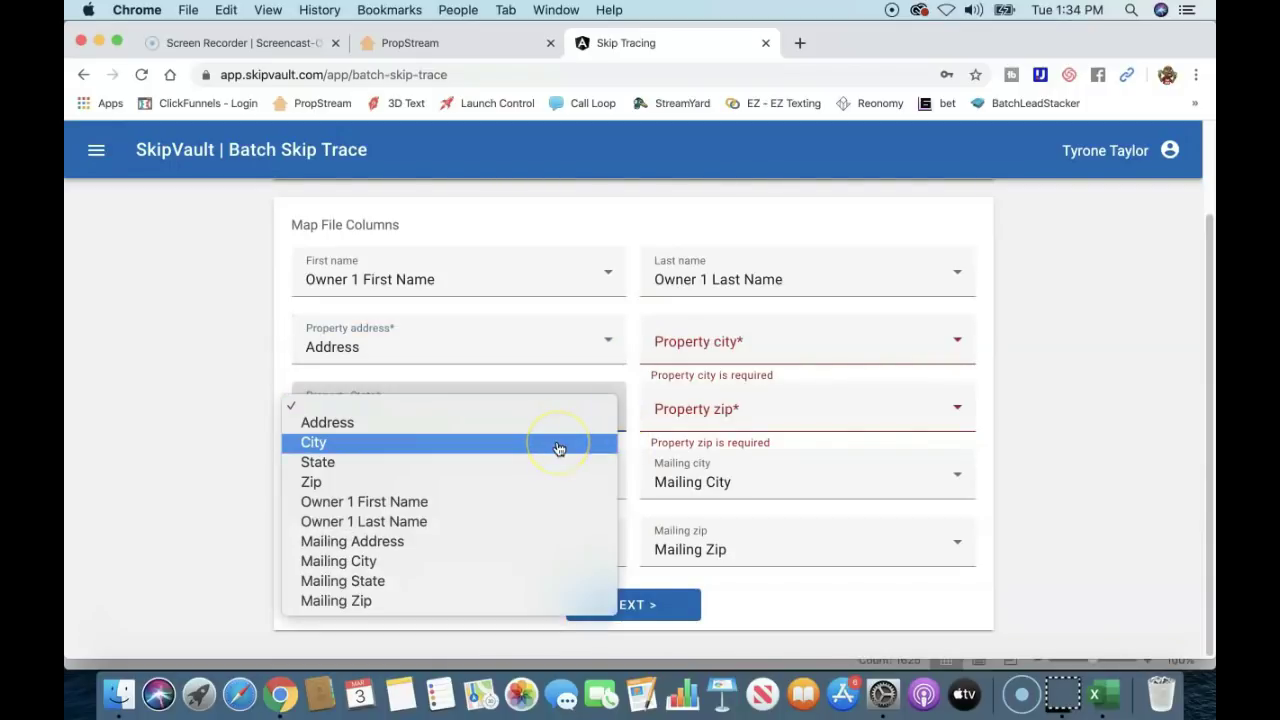
click(508, 462)
click(958, 341)
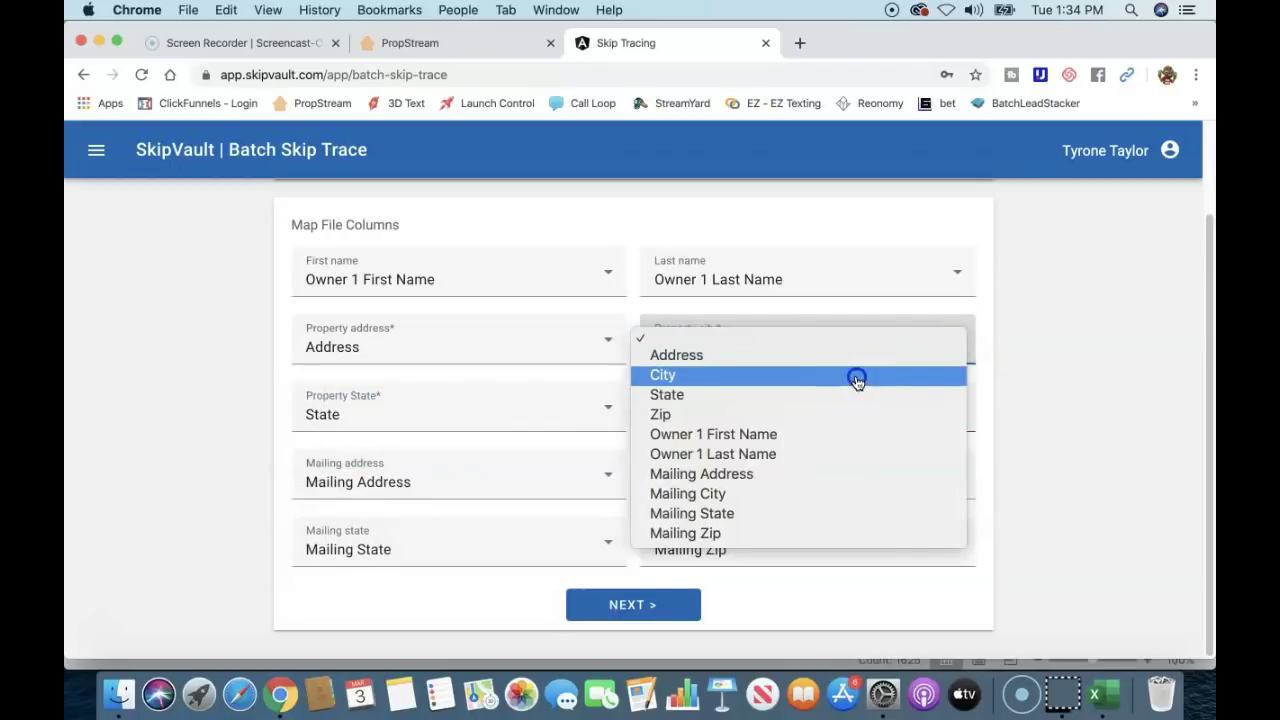
click(857, 379)
click(946, 425)
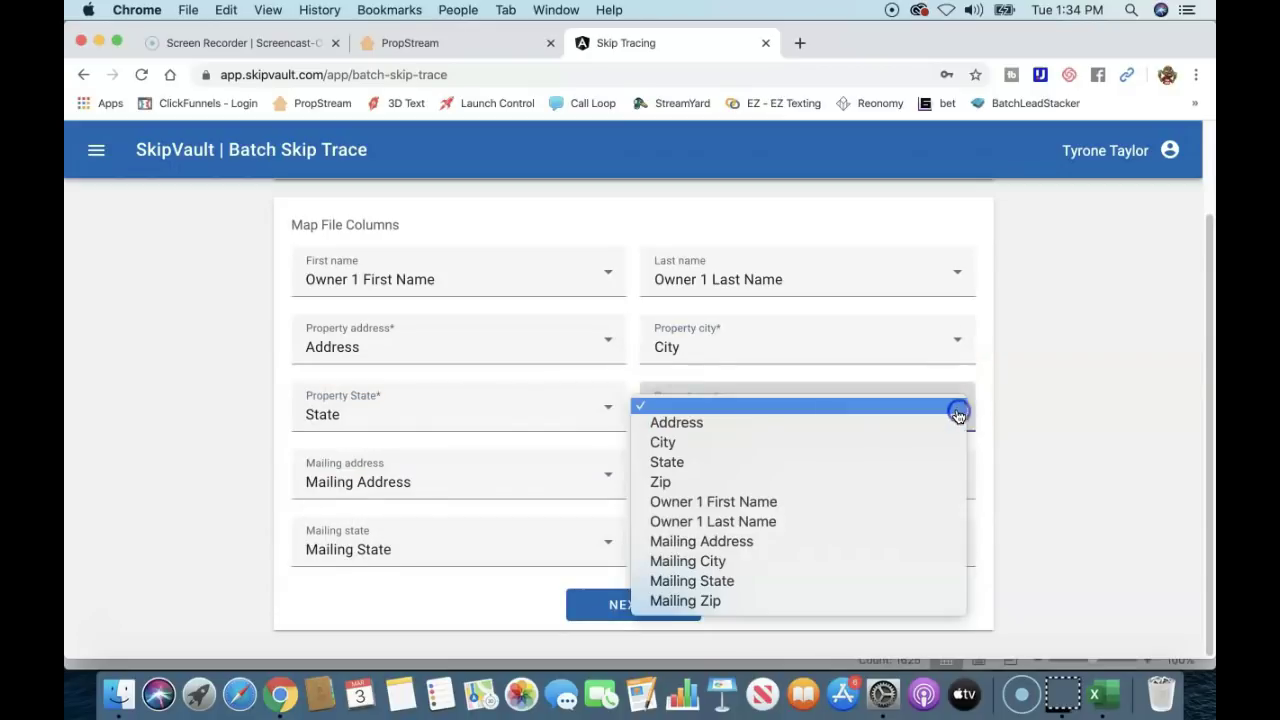
click(828, 482)
Submit the completed column mapping and proceed to the billing page to look over its credit card and billing address fields
click(634, 605)
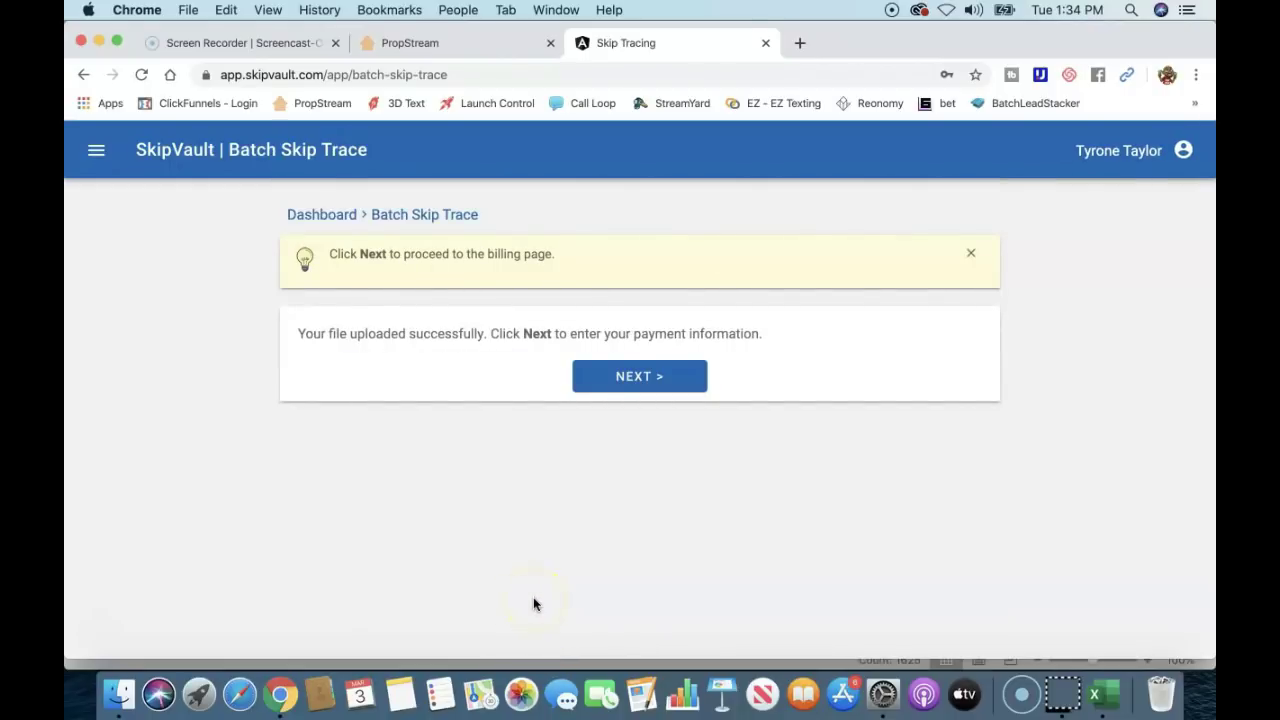
click(652, 378)
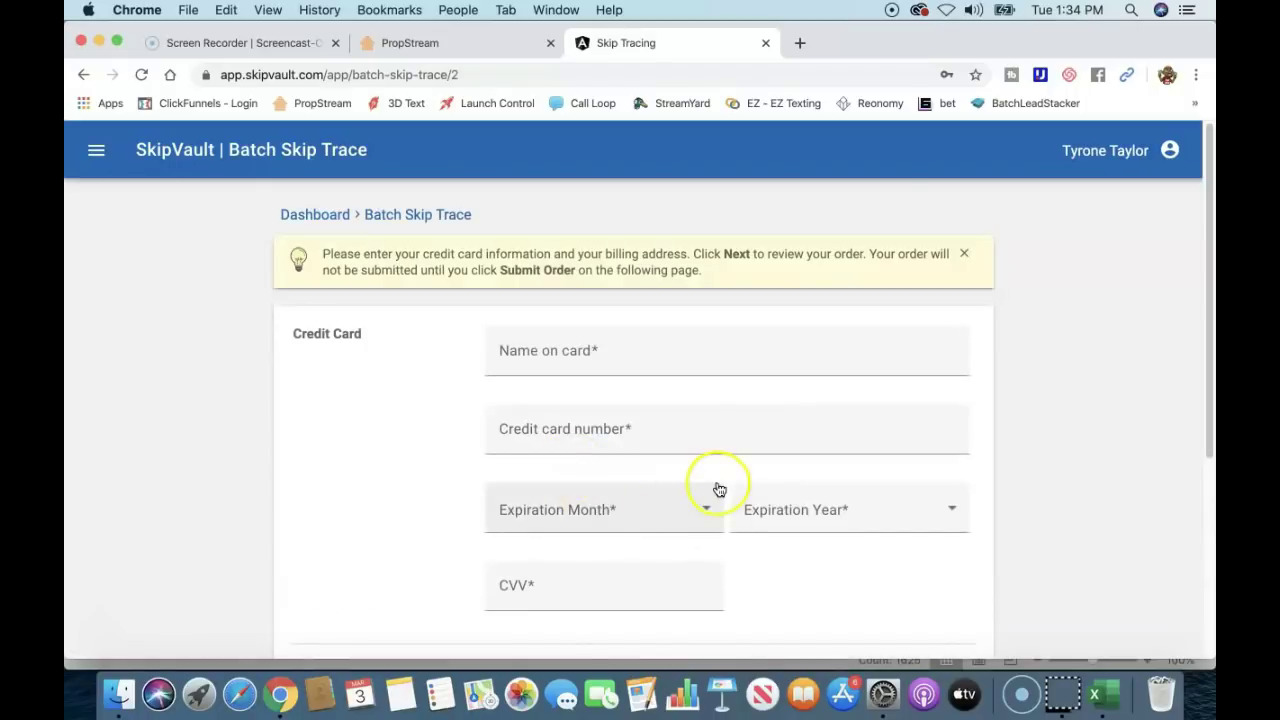
drag(1211, 286, 1192, 545)
scroll(1140, 510, up, 5)
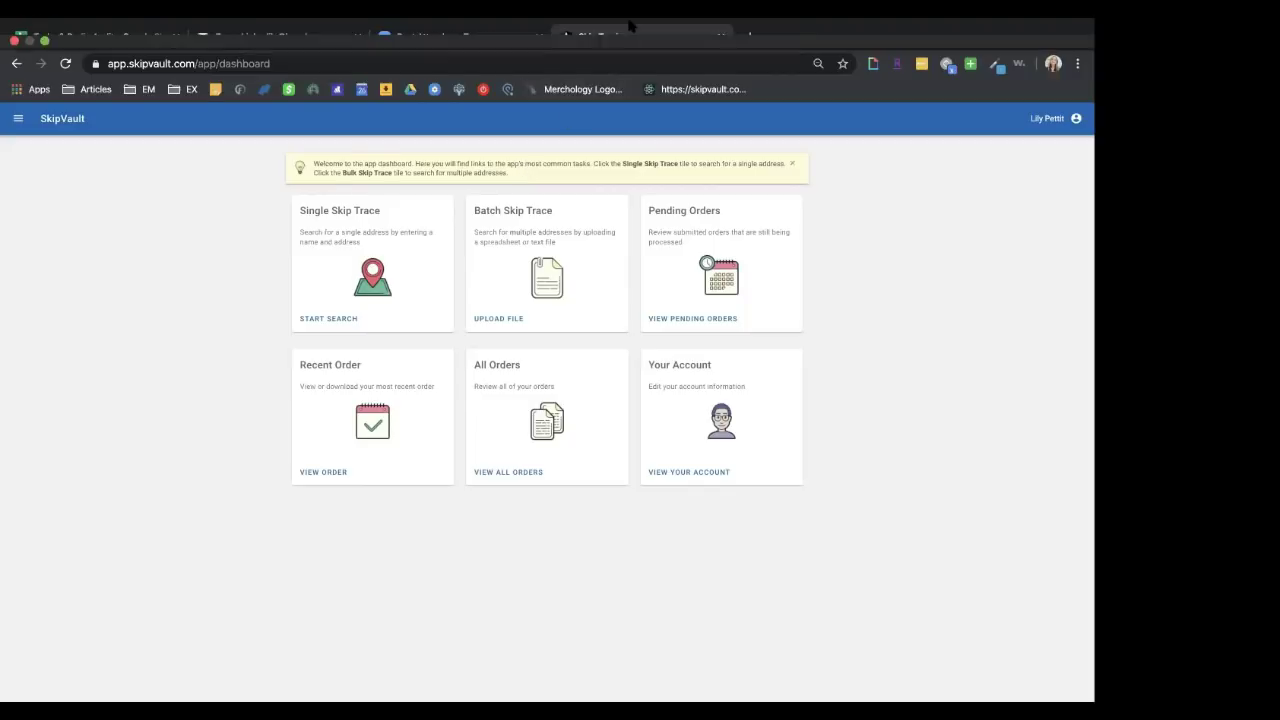
mouse_move(627, 35)
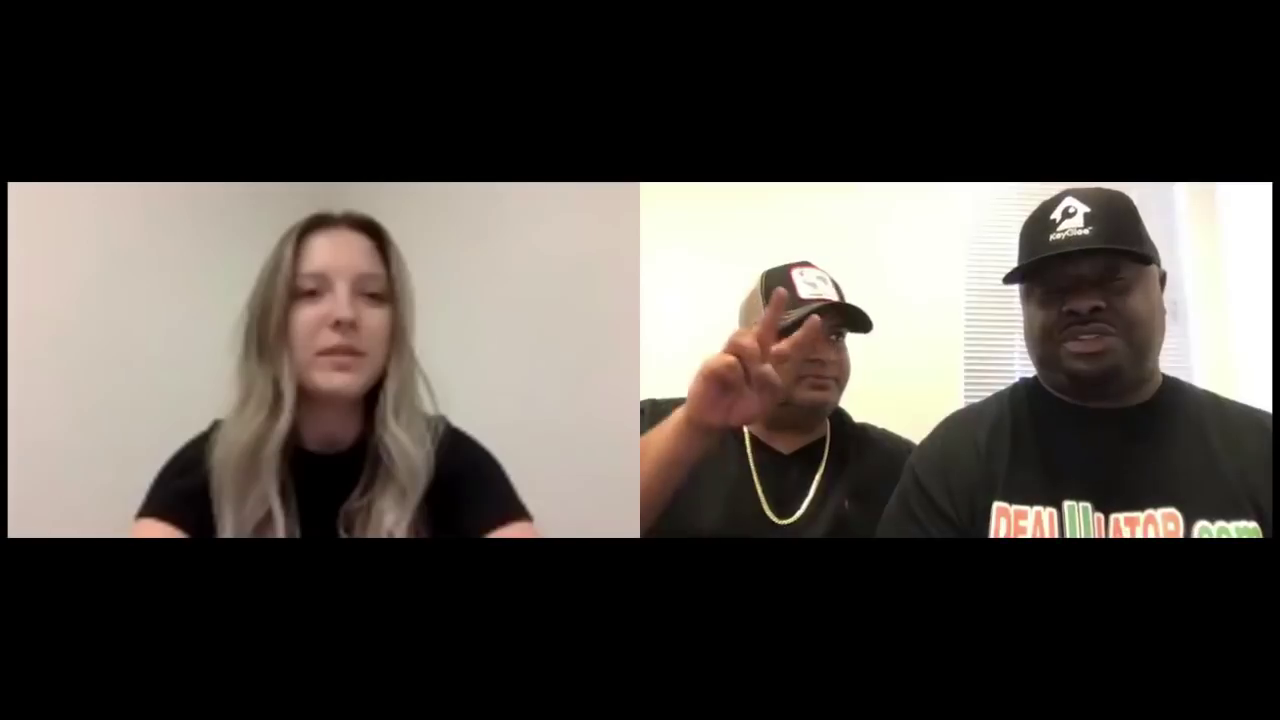